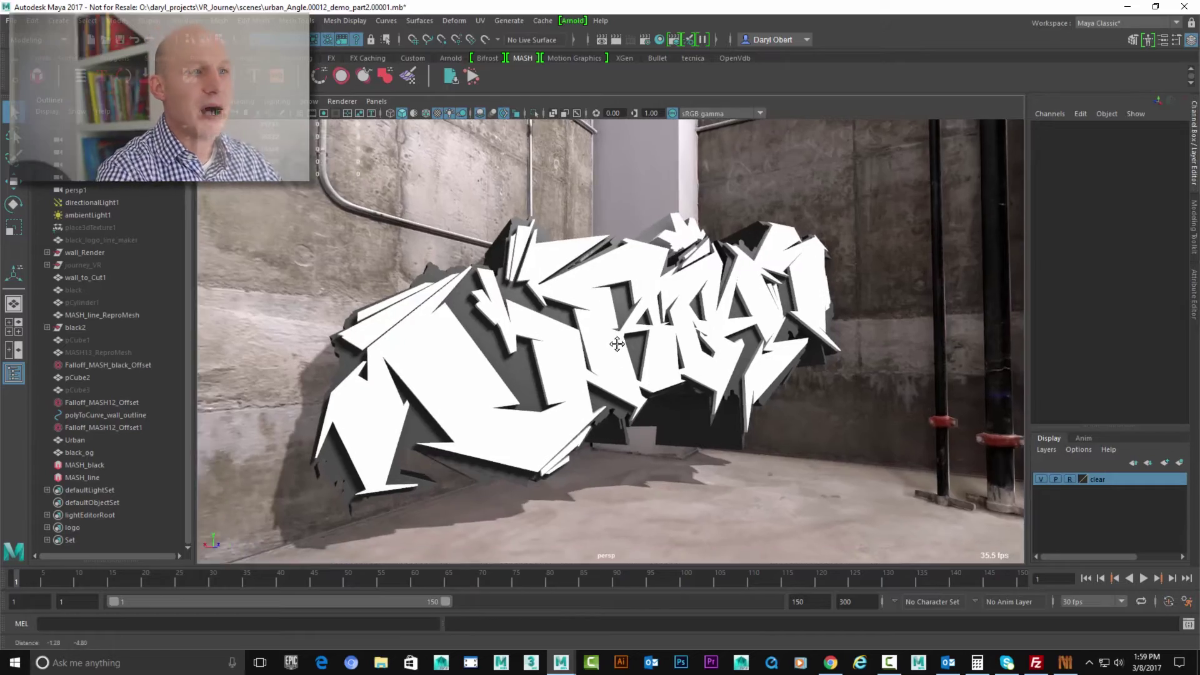
# Step: Isolate the white graffiti lettering mesh and delete its unneeded box-selected components, keeping the flat letter faces
pyautogui.click(560, 371)
pyautogui.keyDown('alt'); pyautogui.moveTo(560, 370); pyautogui.dragTo(588, 344); pyautogui.keyUp('alt')
pyautogui.hotkey('ctrl', '1')
pyautogui.moveTo(587, 344); pyautogui.dragTo(571, 342, button='right')
pyautogui.moveTo(375, 206); pyautogui.dragTo(591, 526)
pyautogui.press('Delete')
pyautogui.keyDown('alt'); pyautogui.moveTo(755, 310); pyautogui.dragTo(650, 324); pyautogui.keyUp('alt')
pyautogui.moveTo(628, 304); pyautogui.dragTo(707, 276, button='right')
pyautogui.click(865, 220)
pyautogui.scroll(5, 692, 351)
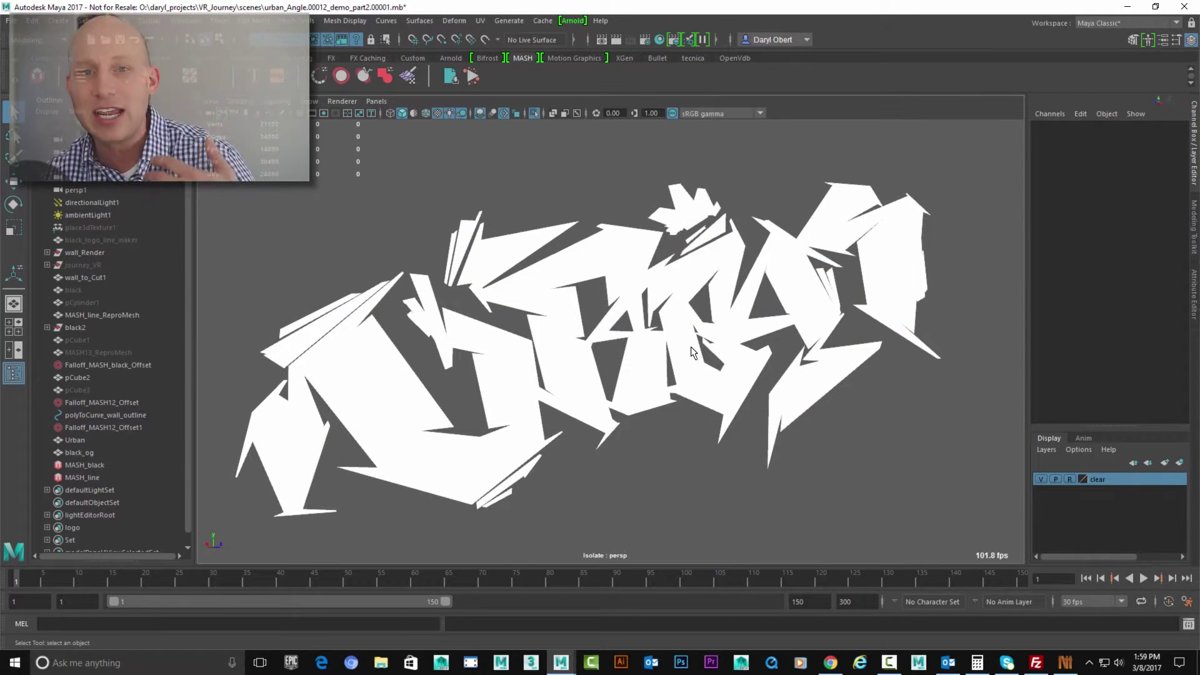
# Step: Run the polyRemesh MEL command on the Urban lettering mesh
pyautogui.click(525, 293)
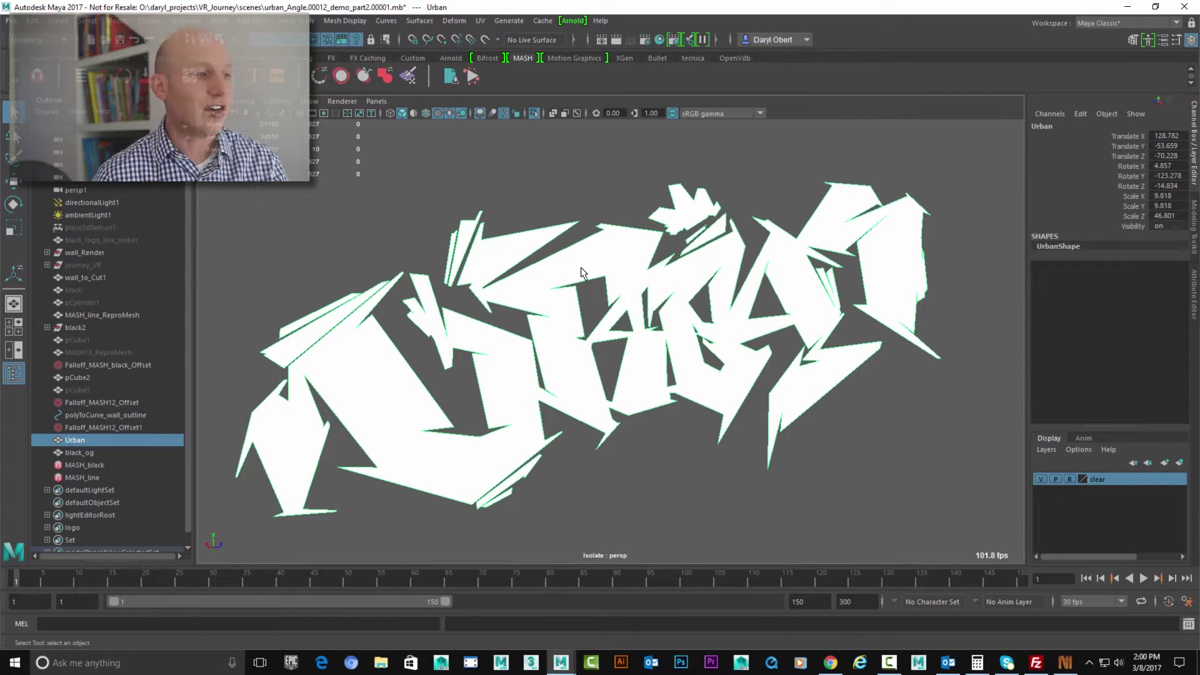
pyautogui.keyDown('alt'); pyautogui.moveTo(568, 395); pyautogui.dragTo(590, 392, button='middle'); pyautogui.keyUp('alt')
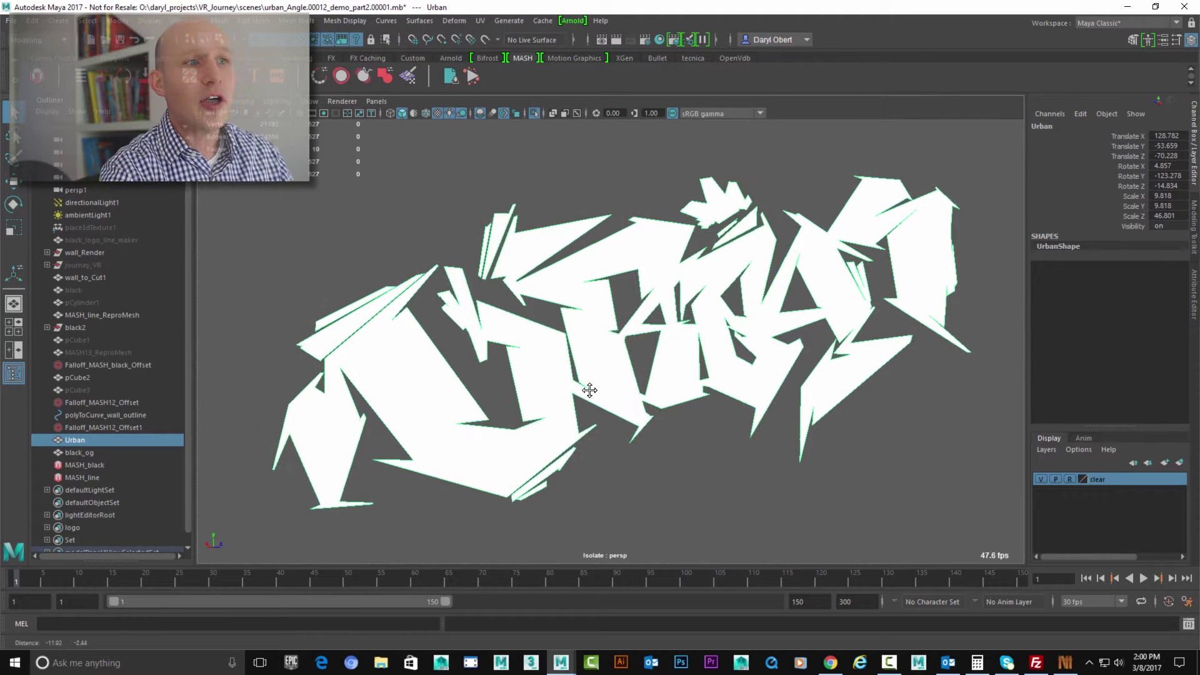
pyautogui.click(66, 624)
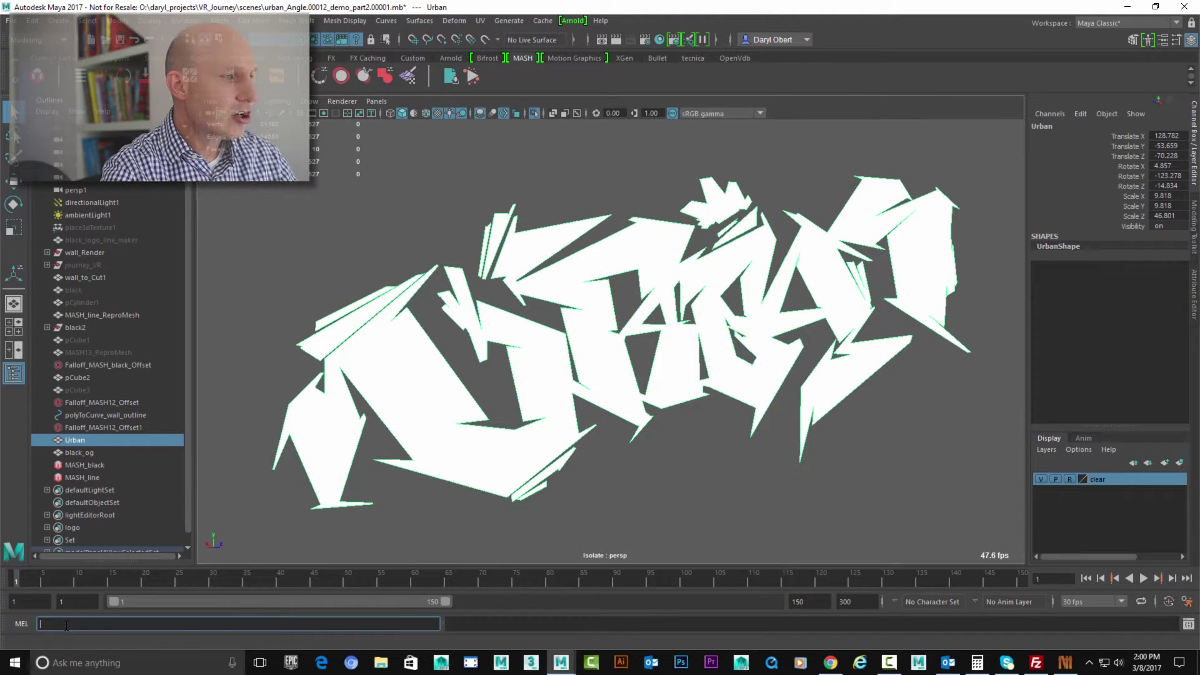
pyautogui.write('polyResh')
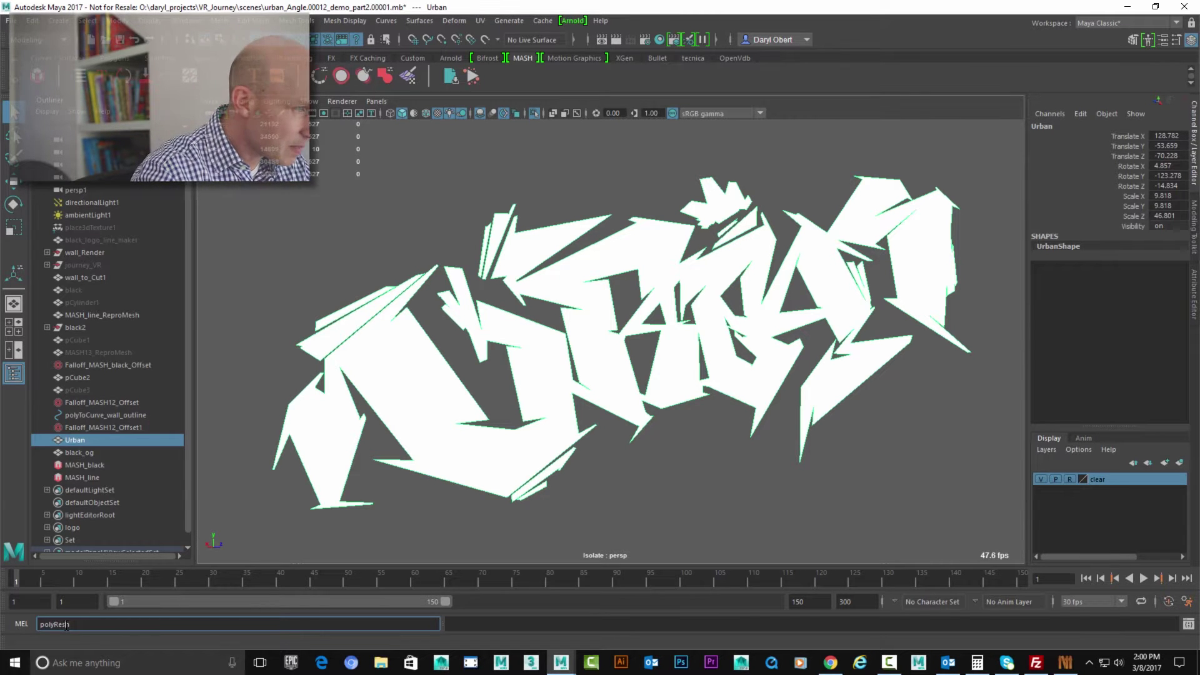
pyautogui.write('e')
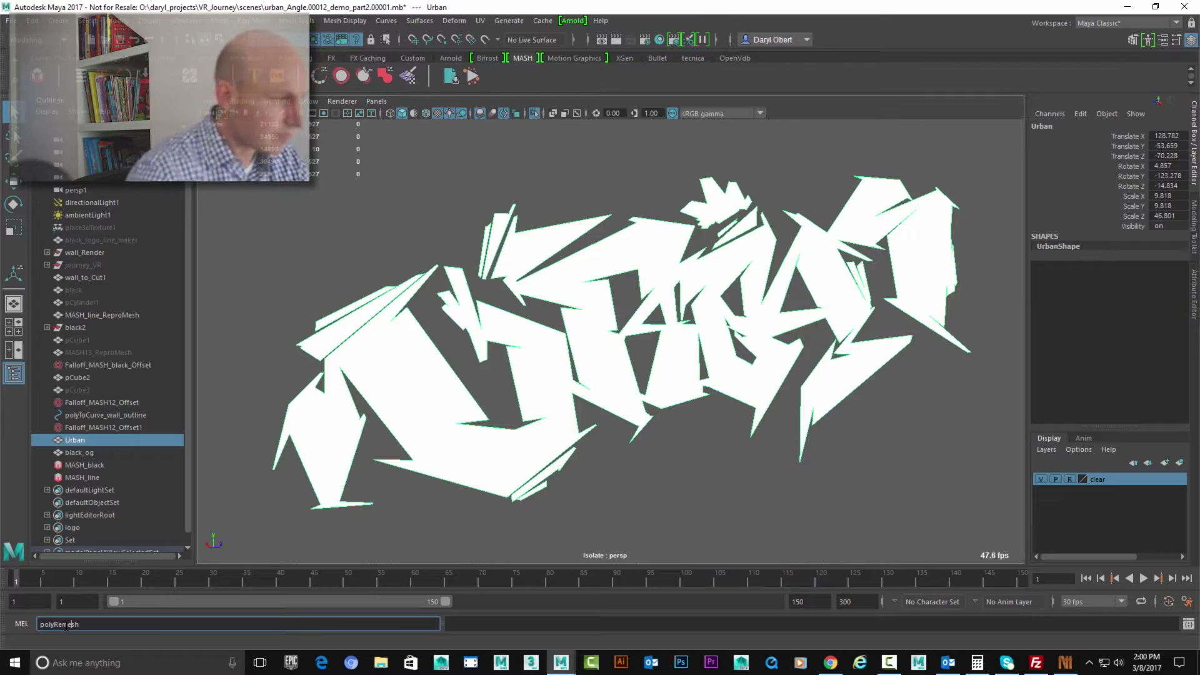
pyautogui.press('Return')
# Step: Set the Refine Threshold of the lettering's polyRemesh node to 15
pyautogui.keyDown('alt'); pyautogui.moveTo(616, 366); pyautogui.dragTo(523, 362, button='right'); pyautogui.keyUp('alt')
pyautogui.keyDown('alt'); pyautogui.moveTo(522, 361); pyautogui.dragTo(551, 364); pyautogui.keyUp('alt')
pyautogui.hotkey('ctrl', 'a')
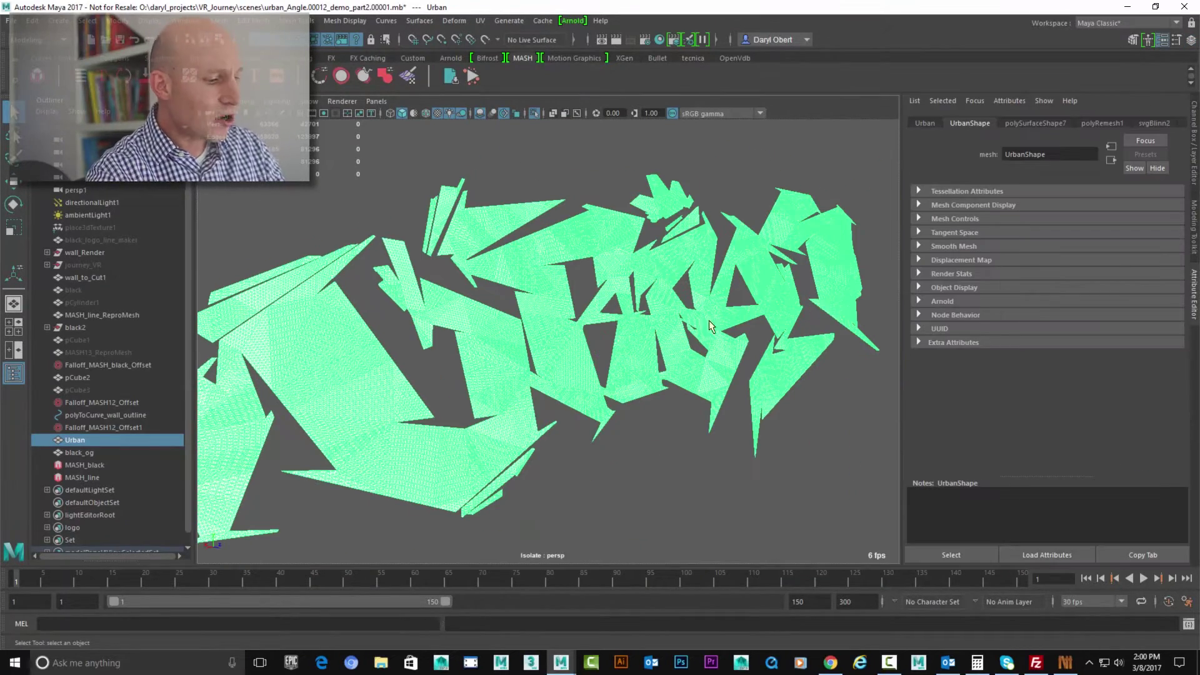
pyautogui.click(1102, 123)
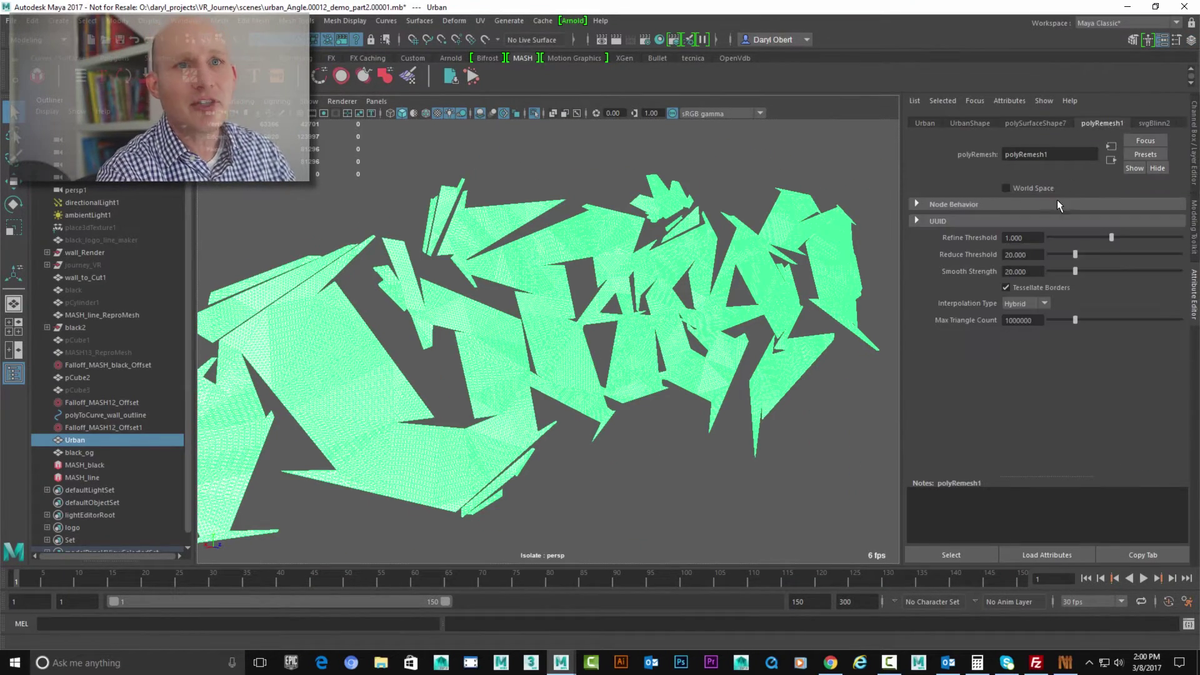
pyautogui.moveTo(1117, 238); pyautogui.dragTo(1184, 238)
pyautogui.keyDown('alt'); pyautogui.moveTo(767, 218); pyautogui.dragTo(646, 287); pyautogui.keyUp('alt')
pyautogui.doubleClick(1018, 239)
pyautogui.write('15')
pyautogui.press('Return')
pyautogui.keyDown('alt'); pyautogui.moveTo(600, 306); pyautogui.dragTo(672, 309); pyautogui.keyUp('alt')
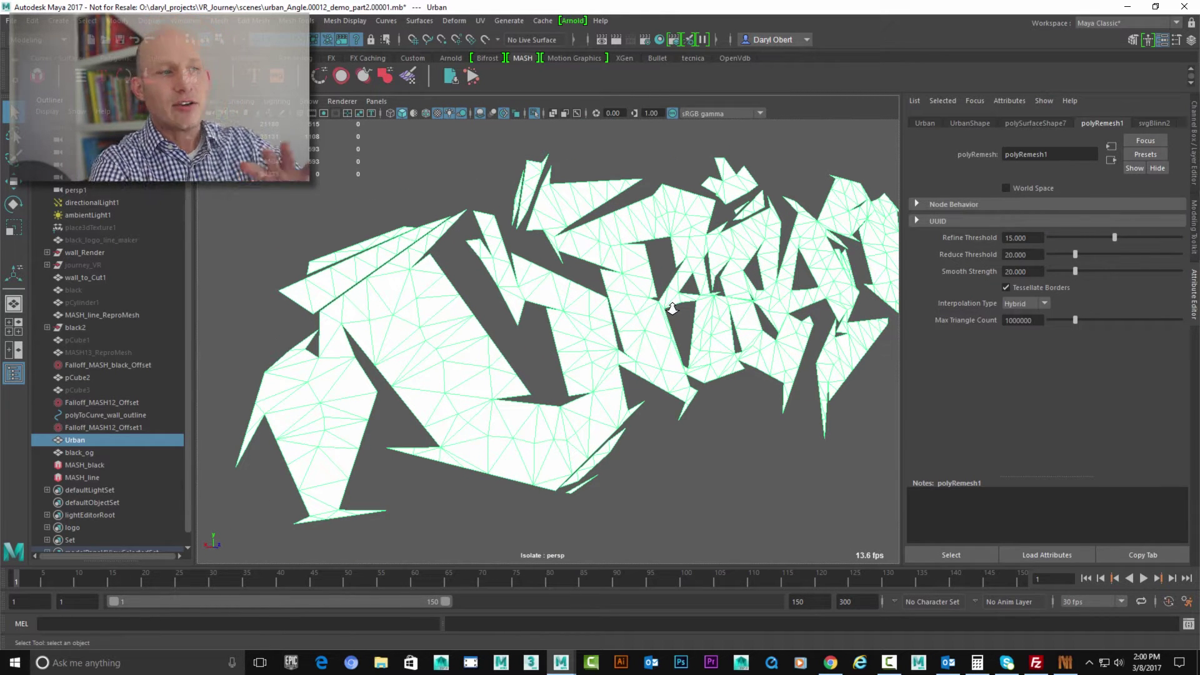
# Step: Set the remesh node's Reduce Threshold to 0 and its Smooth Strength to 100
pyautogui.keyDown('alt'); pyautogui.moveTo(489, 295); pyautogui.dragTo(550, 298); pyautogui.keyUp('alt')
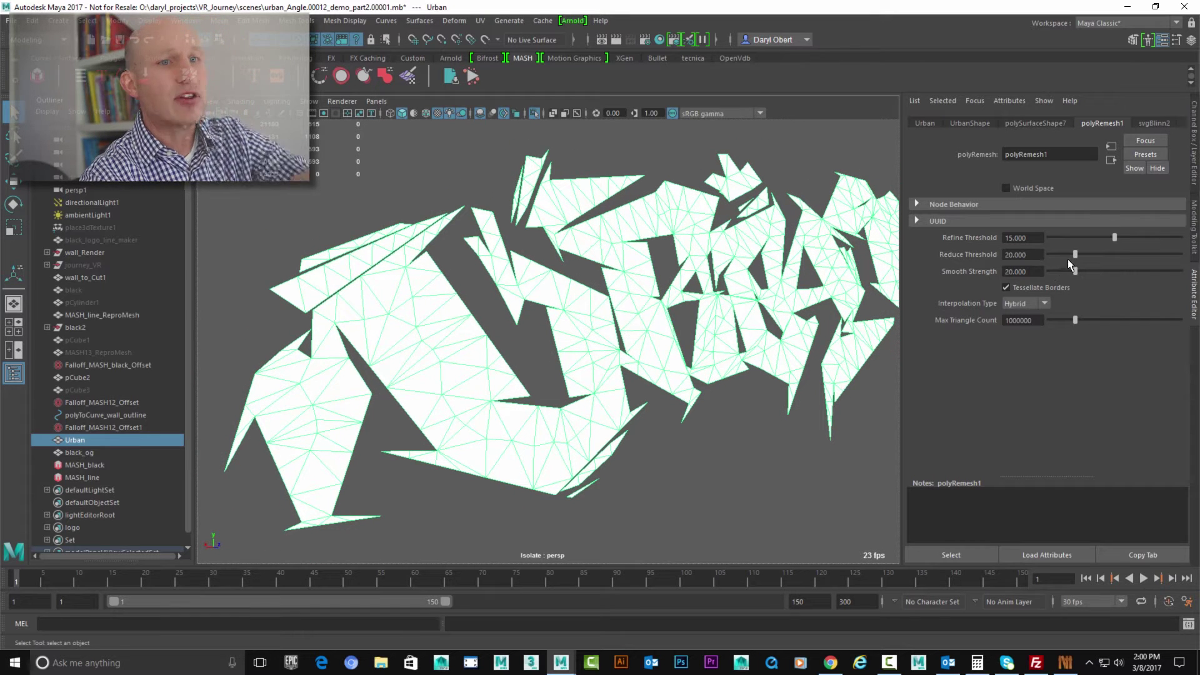
pyautogui.moveTo(1071, 252); pyautogui.dragTo(1045, 260)
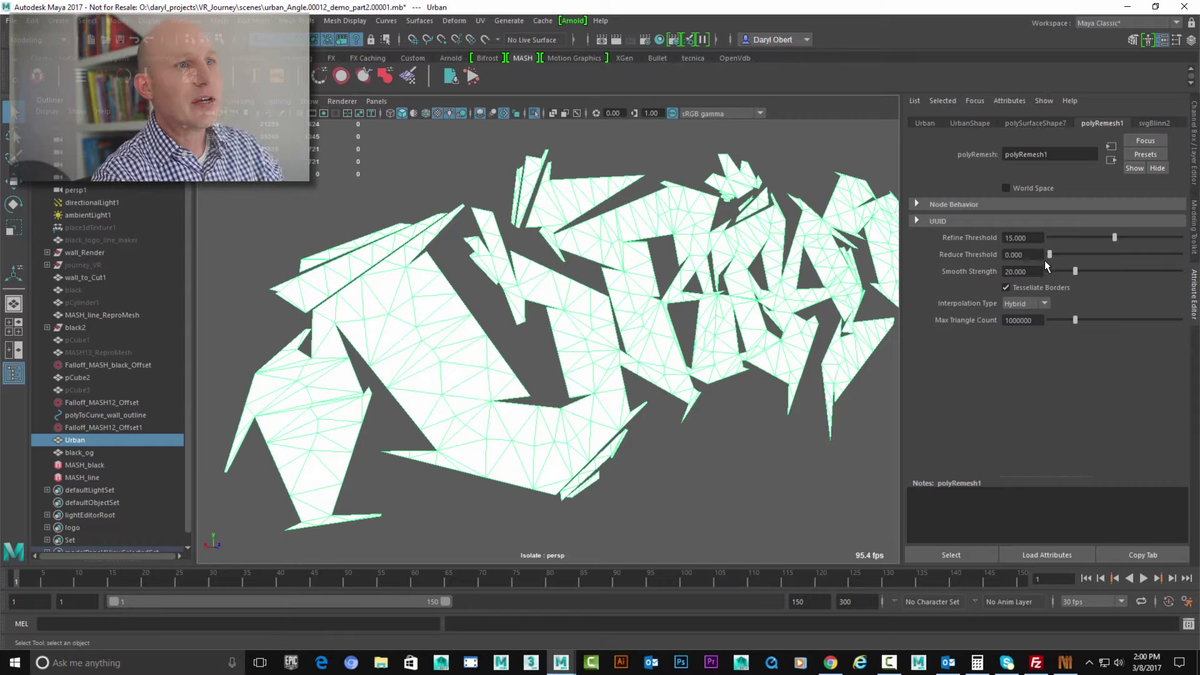
pyautogui.keyDown('alt'); pyautogui.moveTo(531, 316); pyautogui.dragTo(581, 312, button='right'); pyautogui.keyUp('alt')
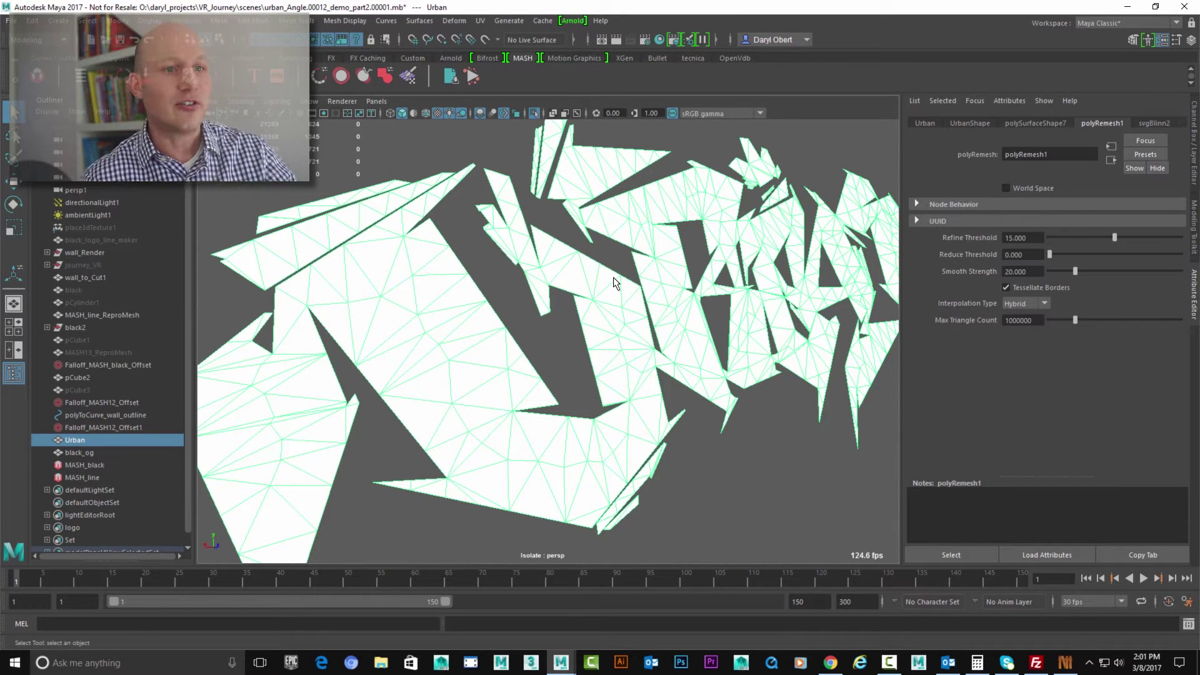
pyautogui.moveTo(1075, 273); pyautogui.dragTo(1104, 280)
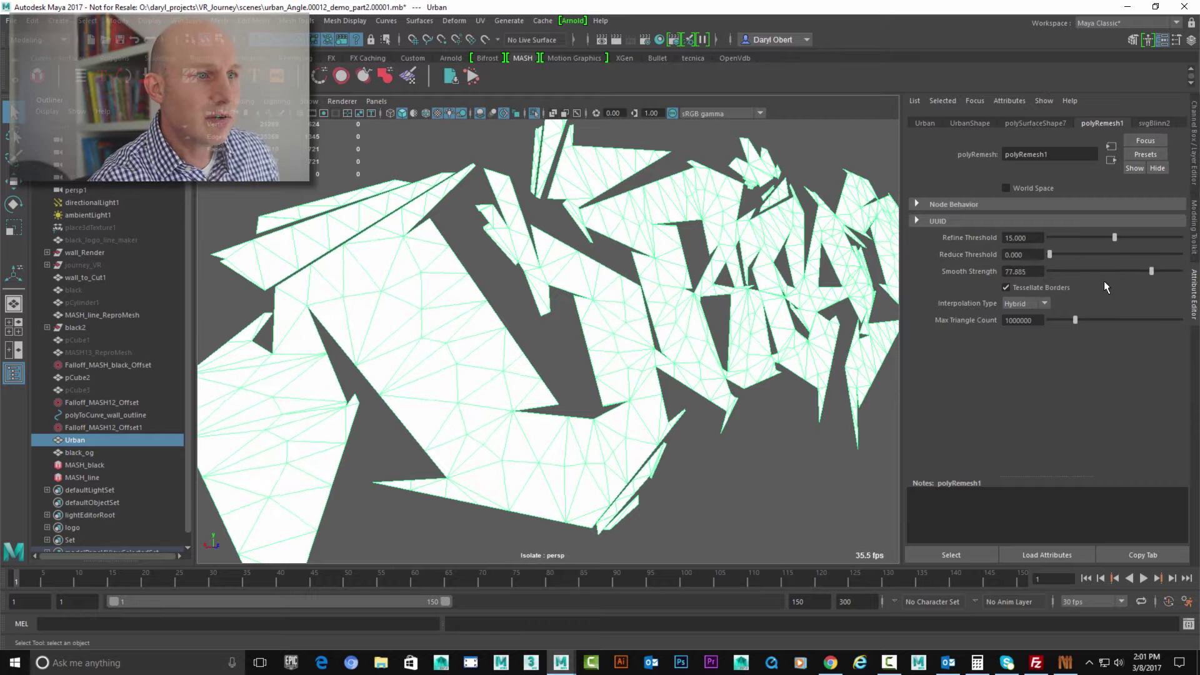
pyautogui.scroll(-5, 386, 325)
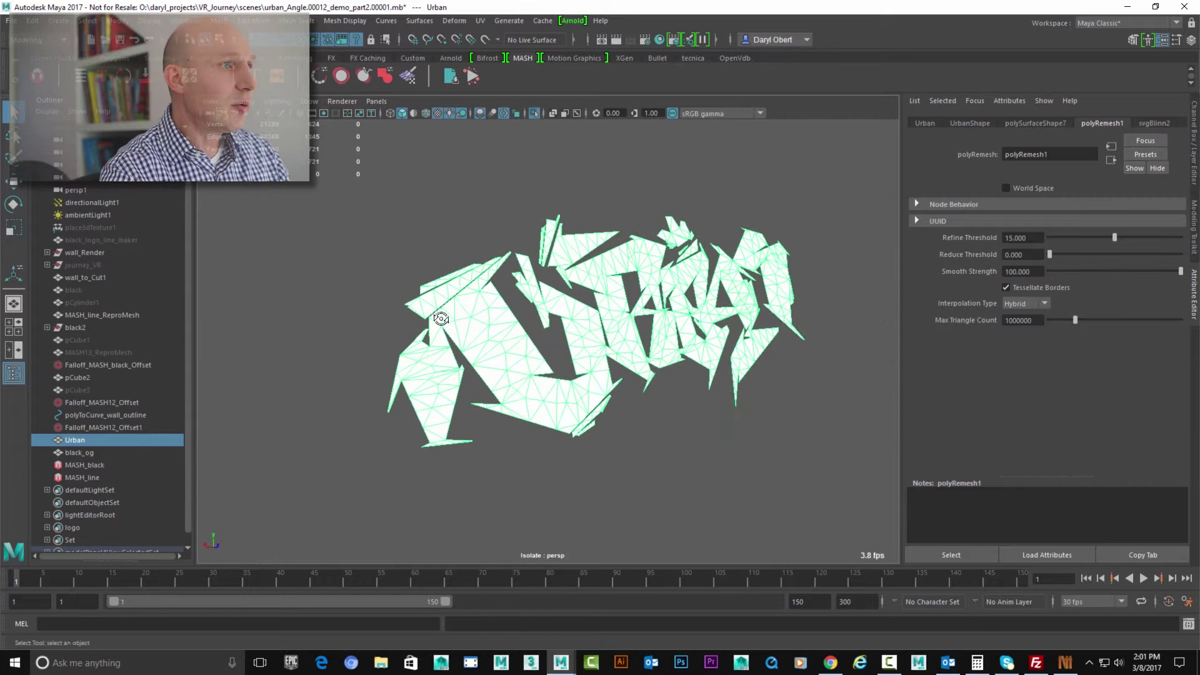
# Step: Deselect the remeshed lettering and leave isolation to show the whole scene again
pyautogui.click(455, 257)
pyautogui.hotkey('ctrl', '1')
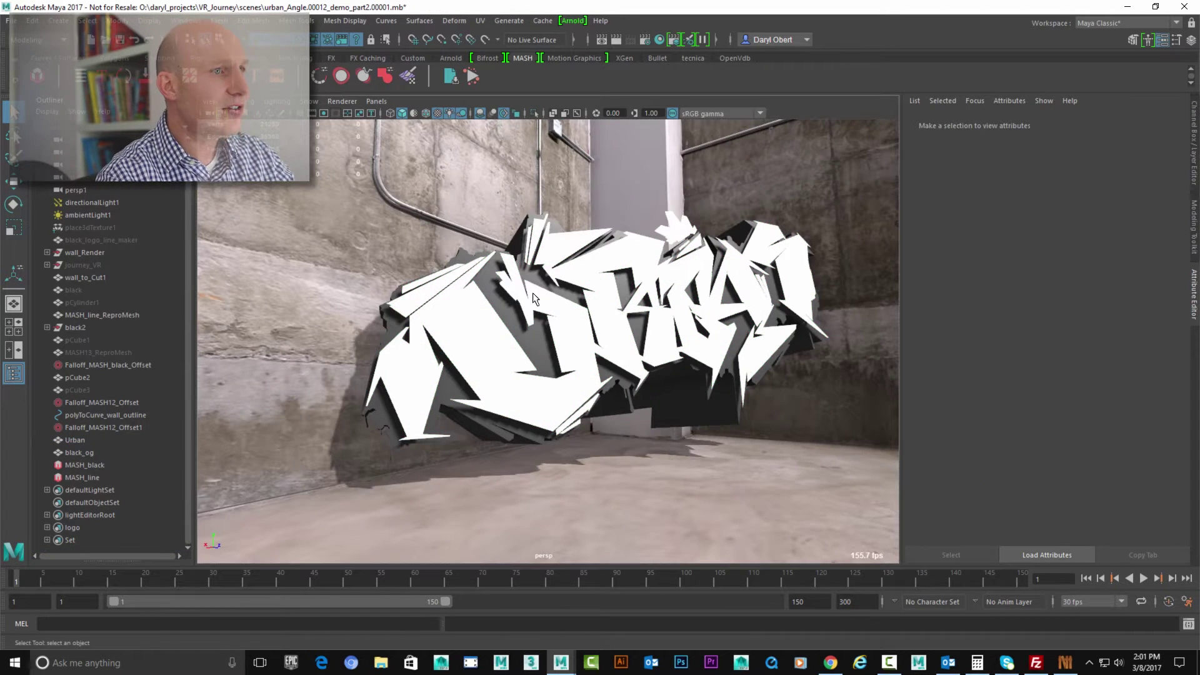
pyautogui.keyDown('alt'); pyautogui.moveTo(532, 292); pyautogui.dragTo(530, 309); pyautogui.keyUp('alt')
pyautogui.moveTo(530, 309)
pyautogui.keyDown('alt'); pyautogui.mouseDown(button='right')
pyautogui.moveTo(504, 307)
pyautogui.moveTo(555, 313)
pyautogui.moveTo(544, 309)
pyautogui.mouseUp(button='right'); pyautogui.keyUp('alt')
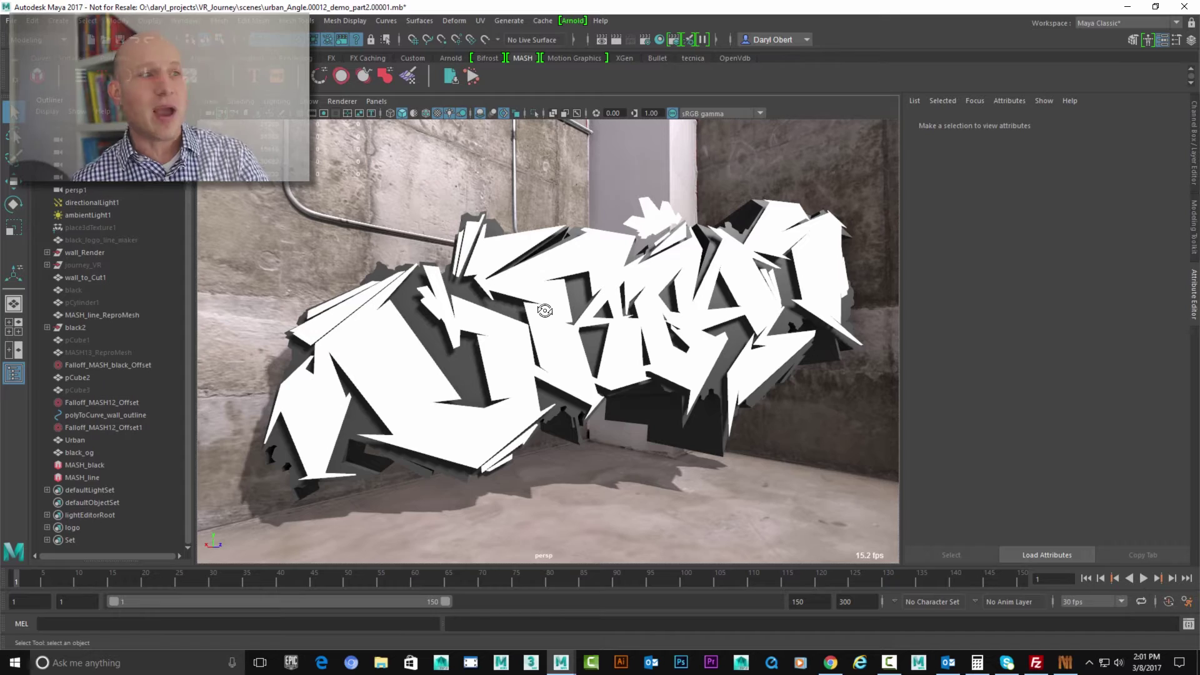
# Step: Examine the Urban lettering's pivot orientation against the wall with the Rotate tool, and deselect it
pyautogui.click(548, 291)
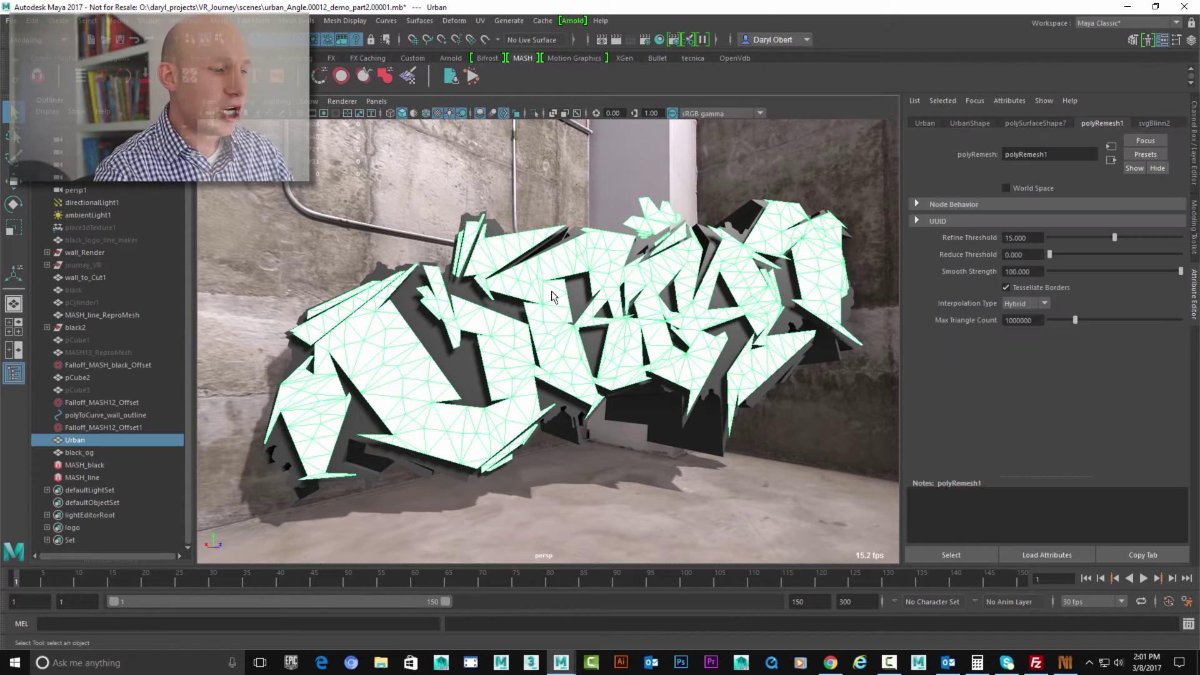
pyautogui.press('e')
pyautogui.keyDown('alt'); pyautogui.moveTo(552, 296); pyautogui.dragTo(617, 332); pyautogui.keyUp('alt')
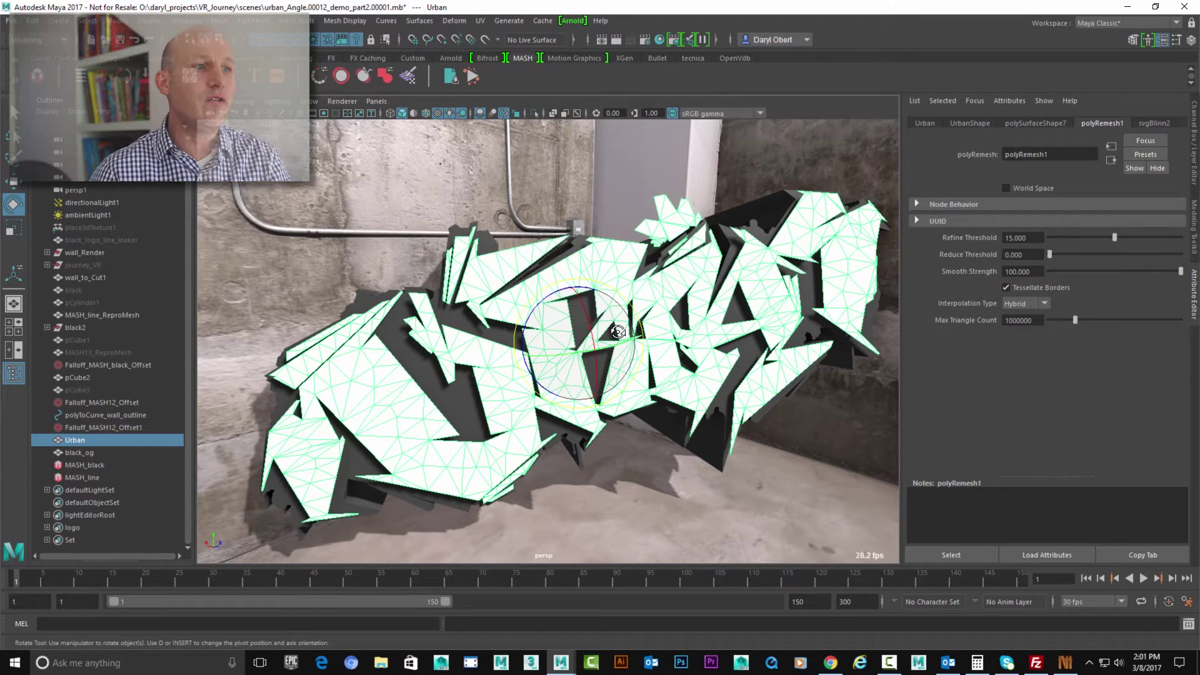
pyautogui.moveTo(619, 332)
pyautogui.keyDown('alt'); pyautogui.mouseDown()
pyautogui.moveTo(585, 318)
pyautogui.moveTo(611, 325)
pyautogui.mouseUp(); pyautogui.keyUp('alt')
pyautogui.click(599, 431)
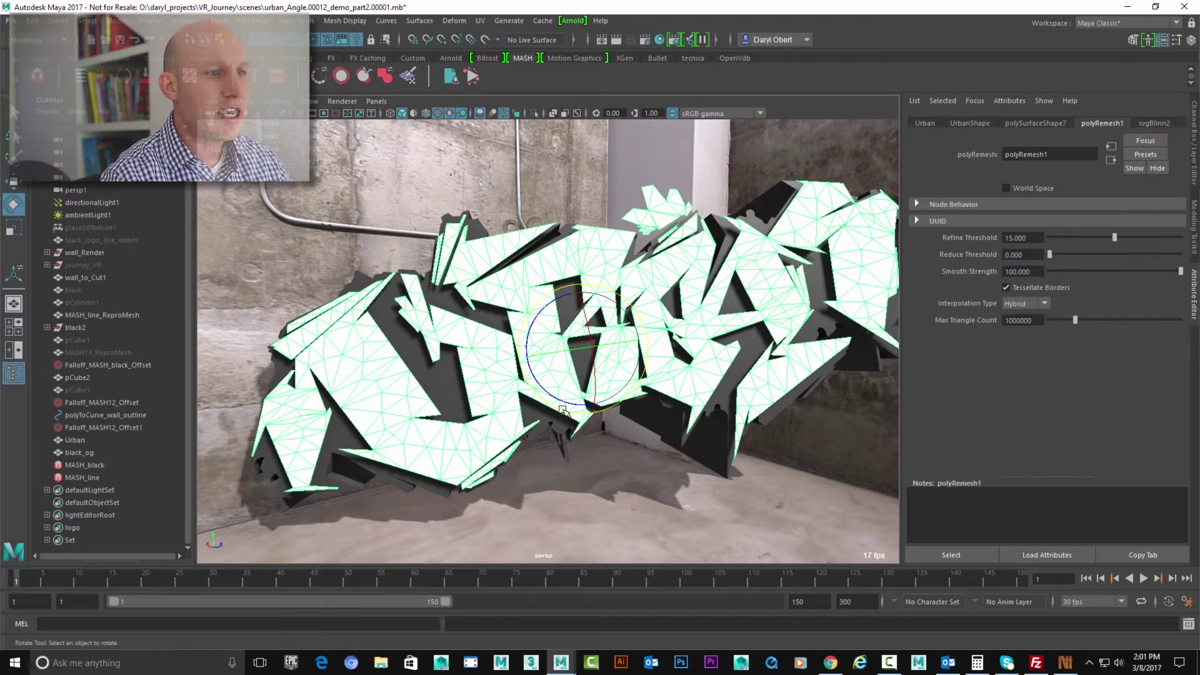
# Step: Create a new camera and match all its transforms to the Urban lettering mesh
pyautogui.click(58, 21)
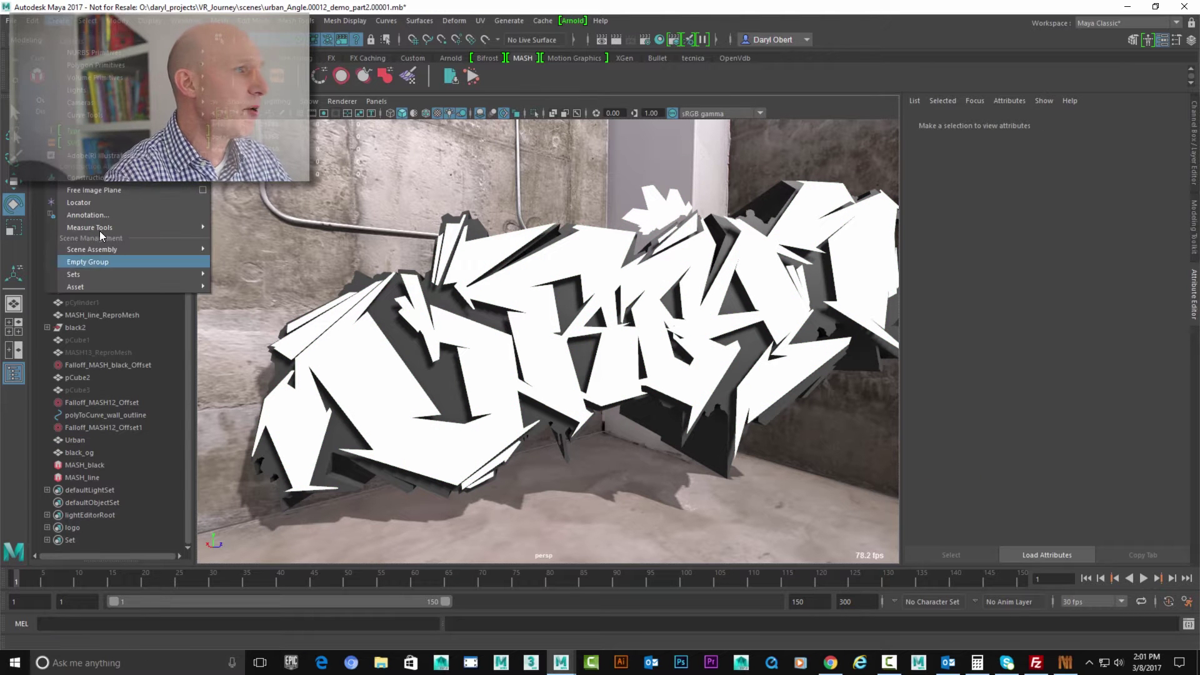
pyautogui.moveTo(90, 103)
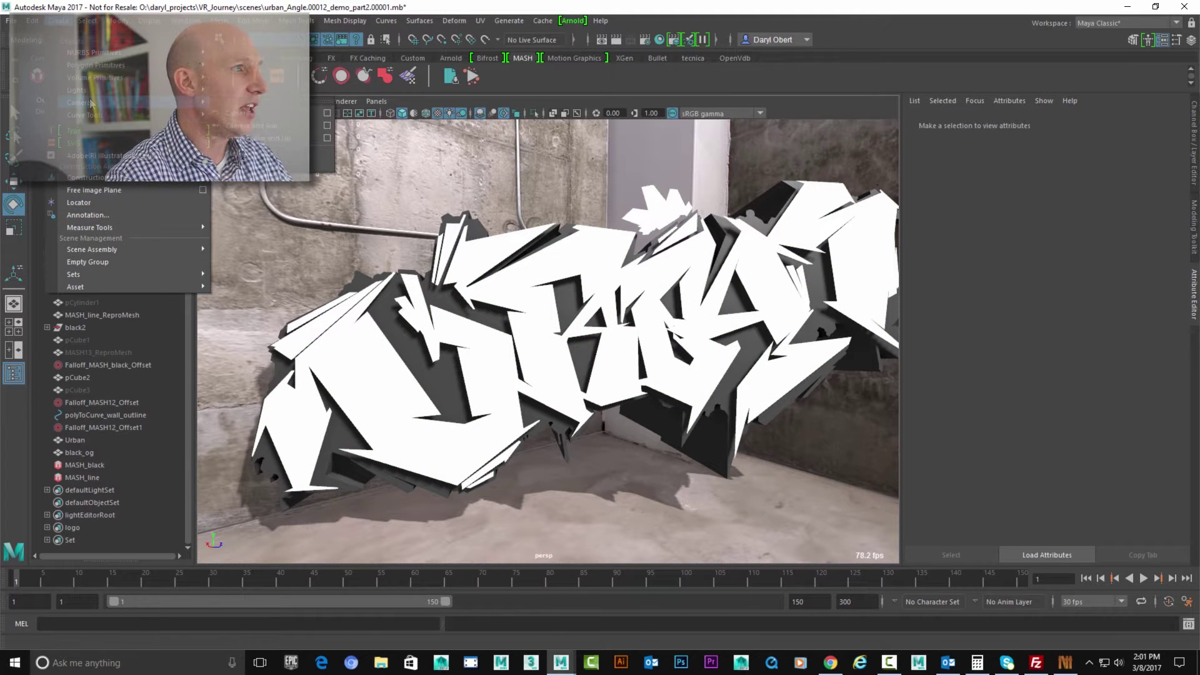
pyautogui.click(246, 114)
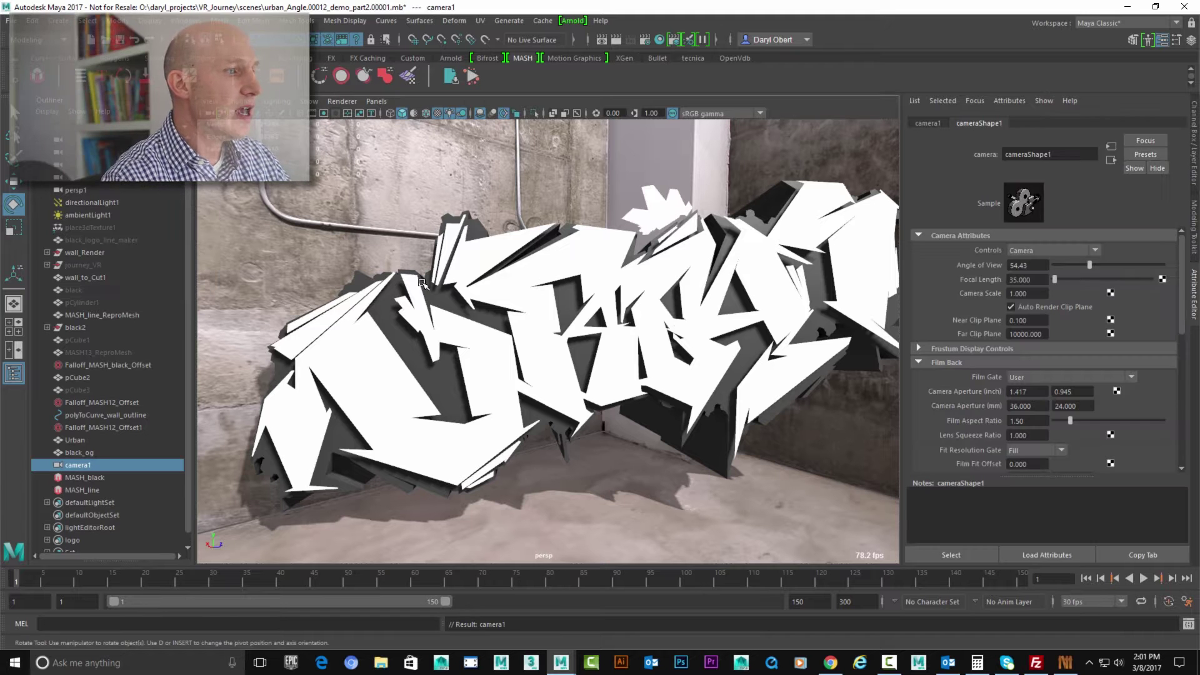
pyautogui.keyDown('ctrl'); pyautogui.click(80, 442); pyautogui.keyUp('ctrl')
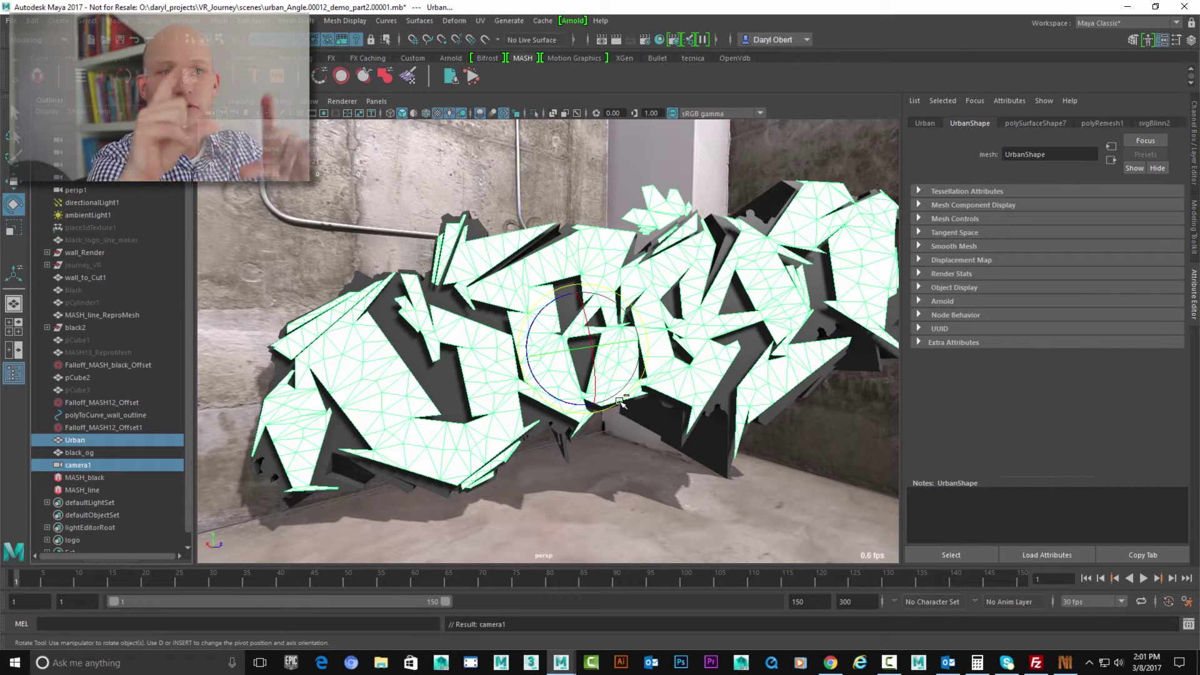
pyautogui.click(117, 20)
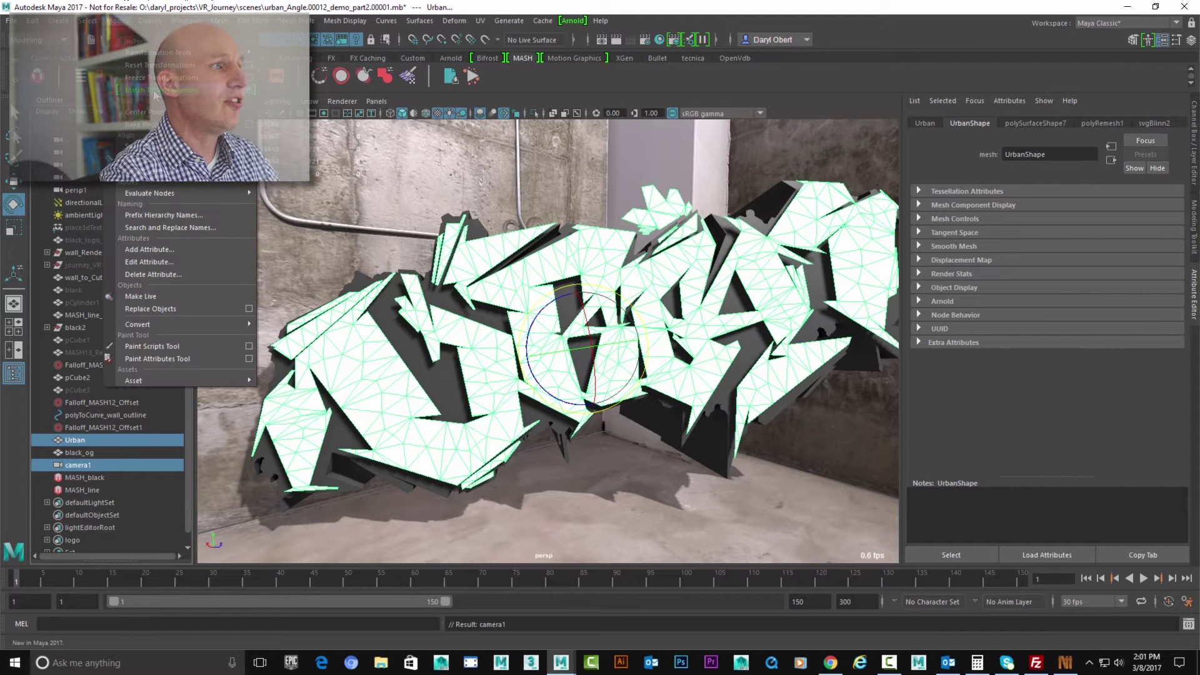
pyautogui.moveTo(156, 92)
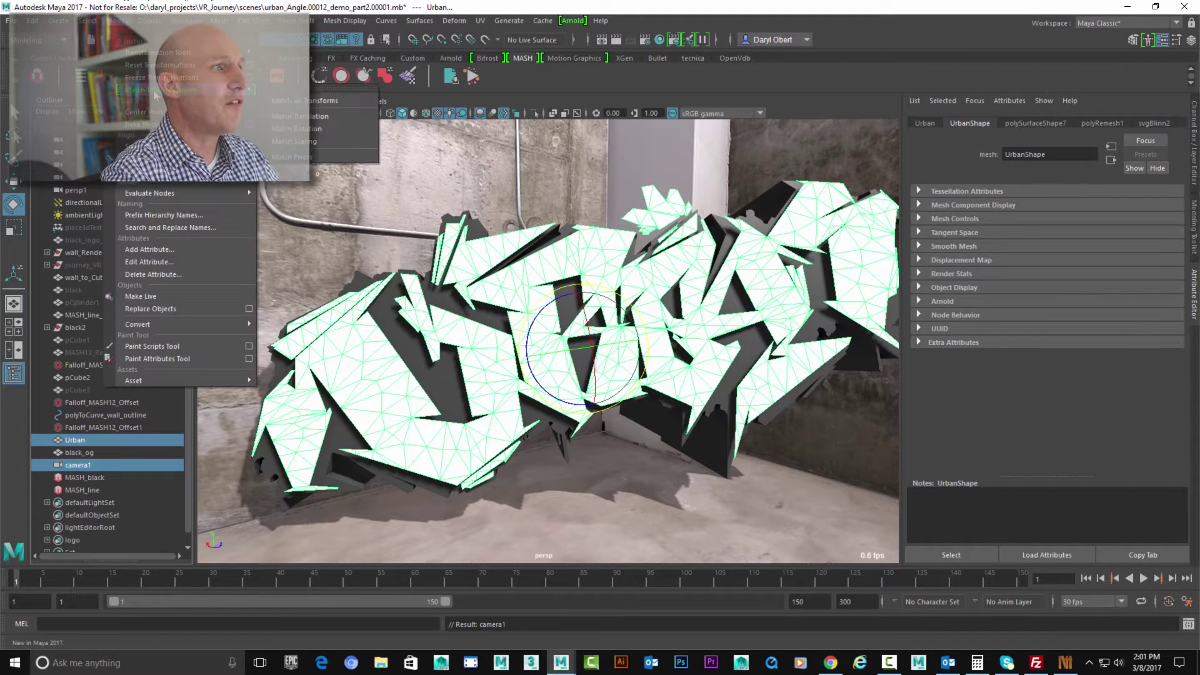
pyautogui.click(339, 100)
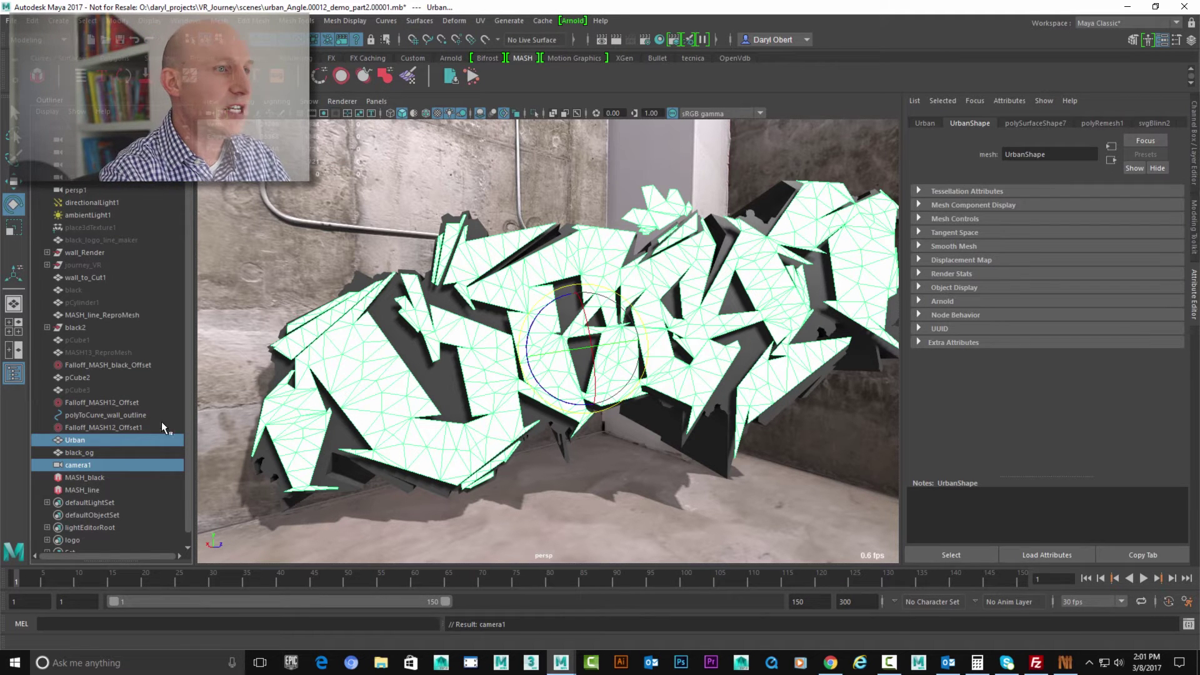
# Step: Look through camera1 and pull it back until the whole lettering is framed
pyautogui.click(81, 462)
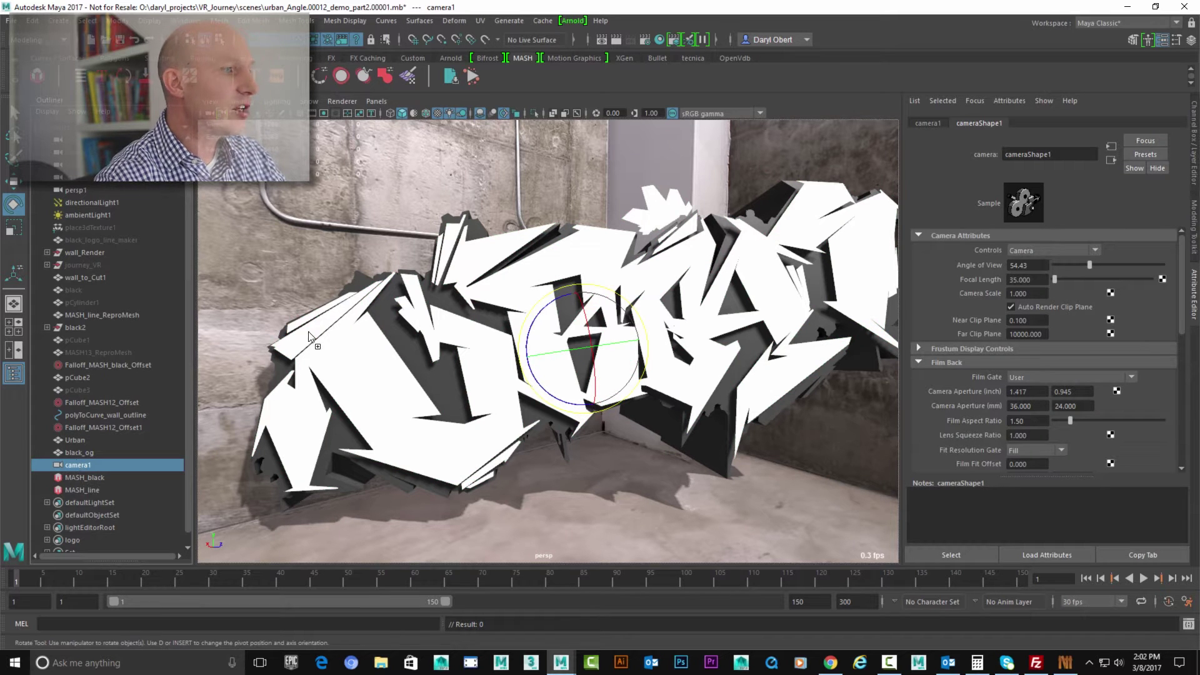
pyautogui.press('f')
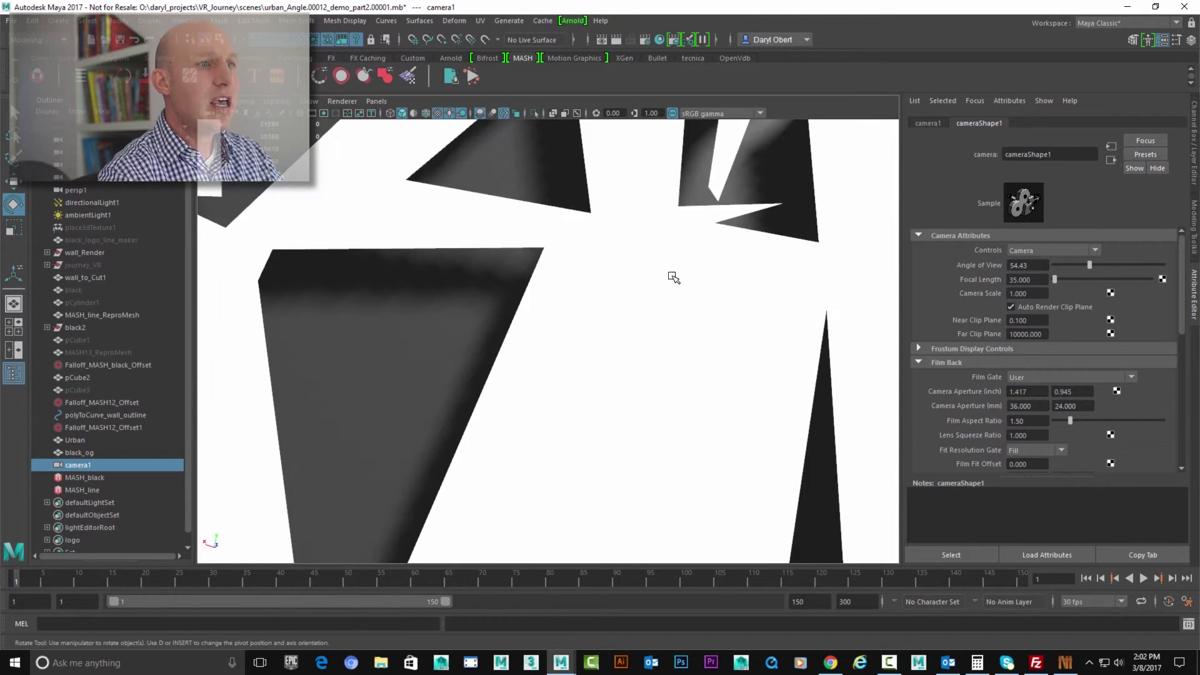
pyautogui.keyDown('alt'); pyautogui.moveTo(673, 277); pyautogui.dragTo(549, 284, button='right'); pyautogui.keyUp('alt')
pyautogui.keyDown('alt'); pyautogui.moveTo(526, 275); pyautogui.dragTo(552, 284, button='middle'); pyautogui.keyUp('alt')
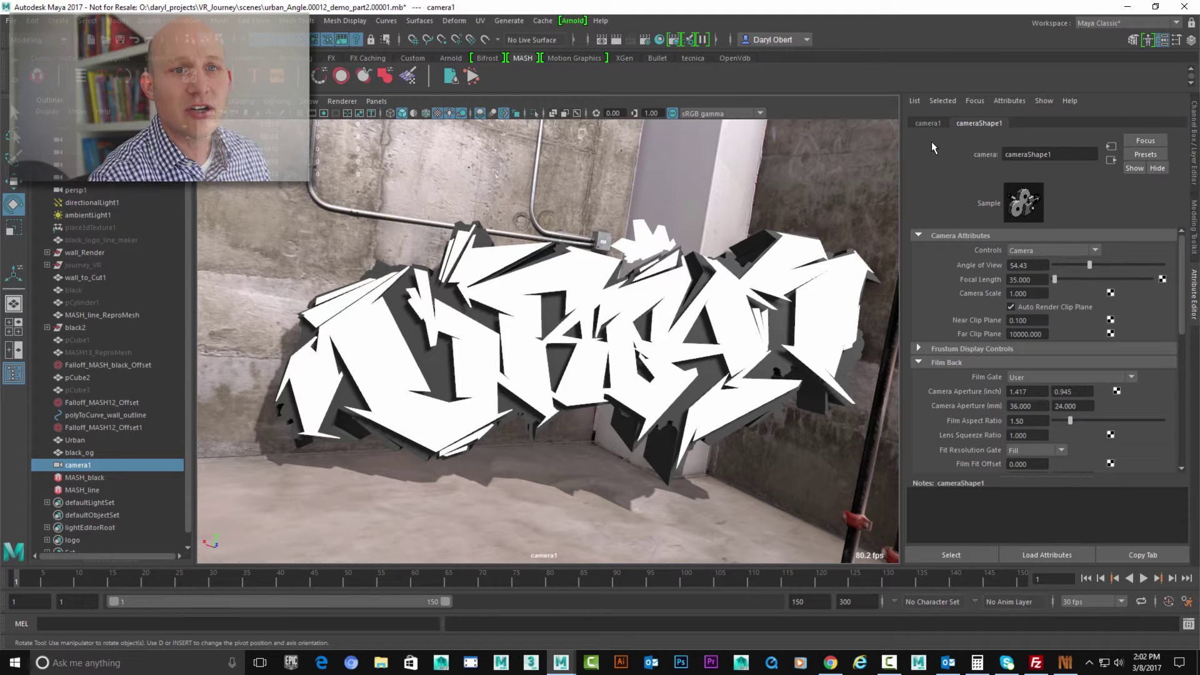
# Step: Make camera1 orthographic and frame the lettering at an orthographic width of about 305.5, keeping textured display
pyautogui.moveTo(1185, 292); pyautogui.dragTo(1186, 405)
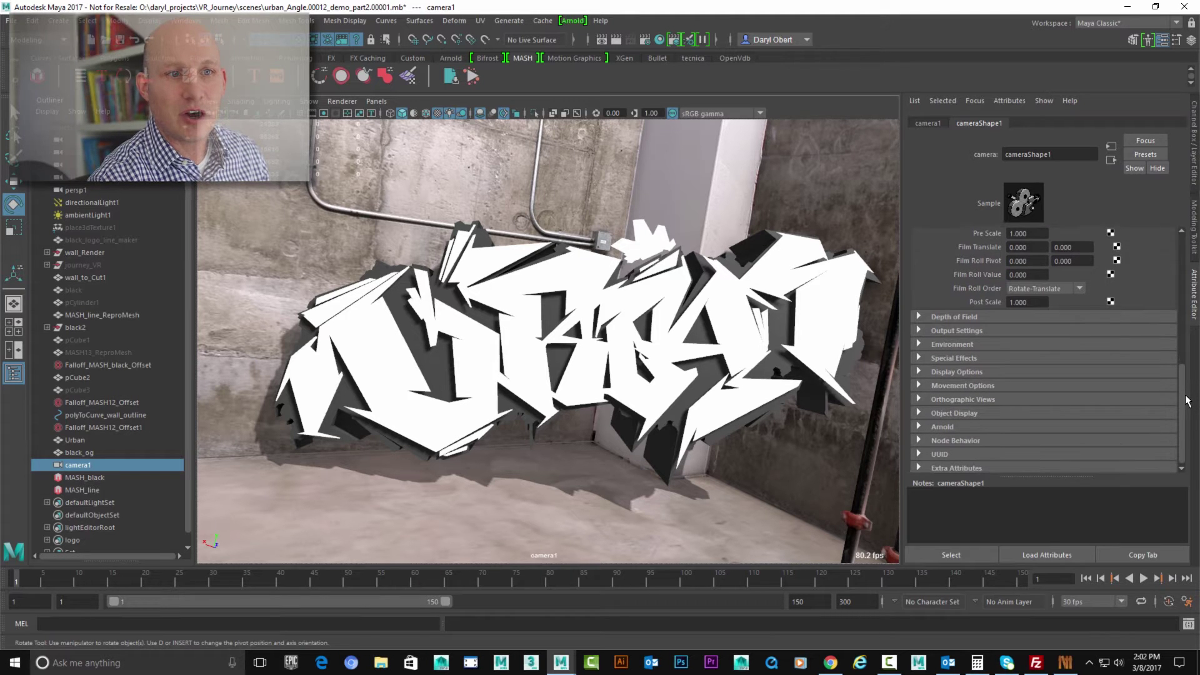
pyautogui.click(918, 399)
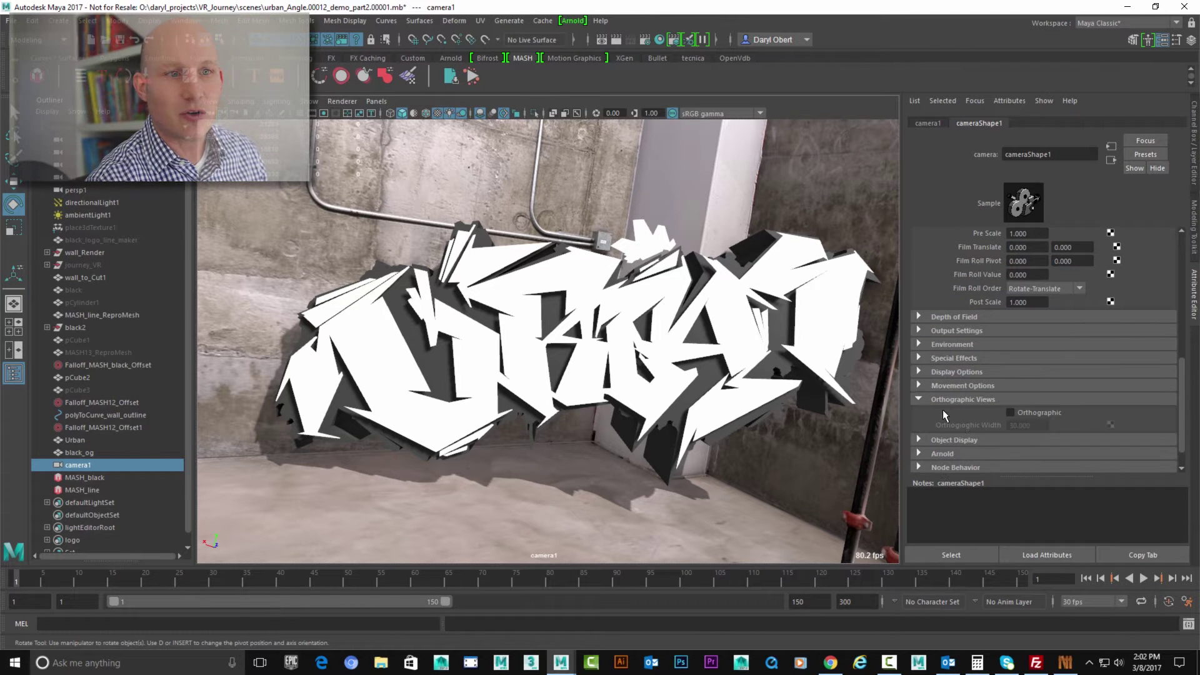
pyautogui.click(1011, 411)
pyautogui.keyDown('alt'); pyautogui.moveTo(601, 333); pyautogui.dragTo(442, 246, button='right'); pyautogui.keyUp('alt')
pyautogui.keyDown('alt'); pyautogui.moveTo(563, 263); pyautogui.dragTo(512, 249, button='right'); pyautogui.keyUp('alt')
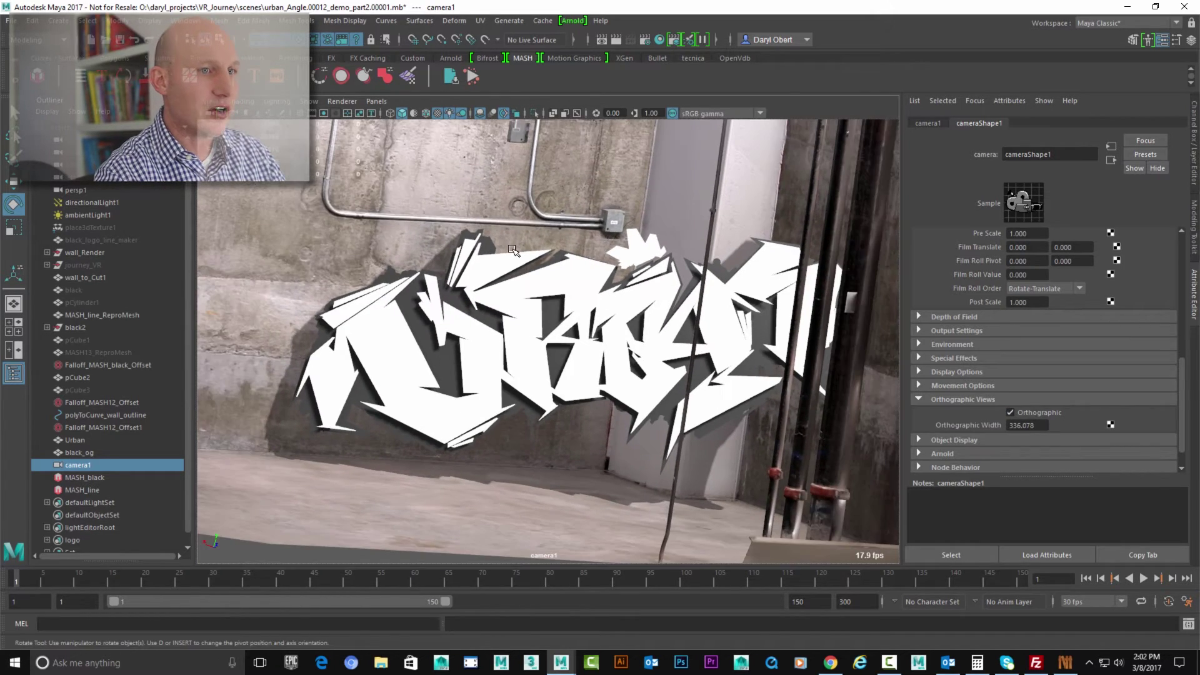
pyautogui.press('4')
pyautogui.keyDown('alt'); pyautogui.moveTo(491, 291); pyautogui.dragTo(533, 290, button='right'); pyautogui.keyUp('alt')
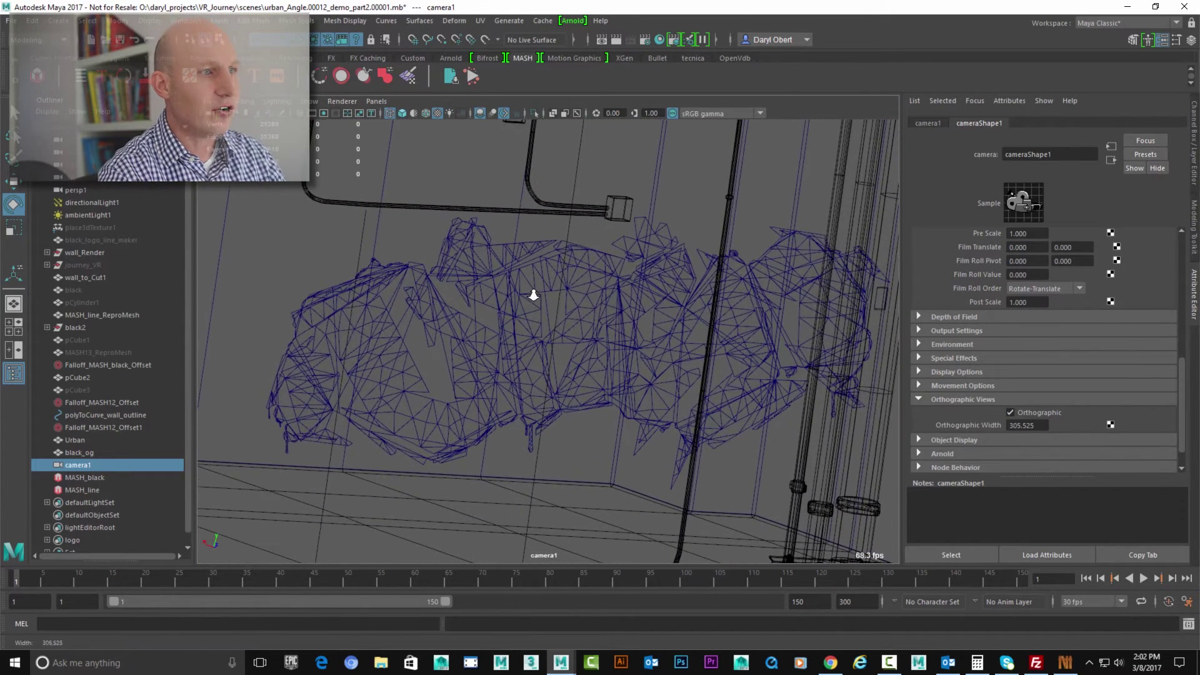
pyautogui.press('6')
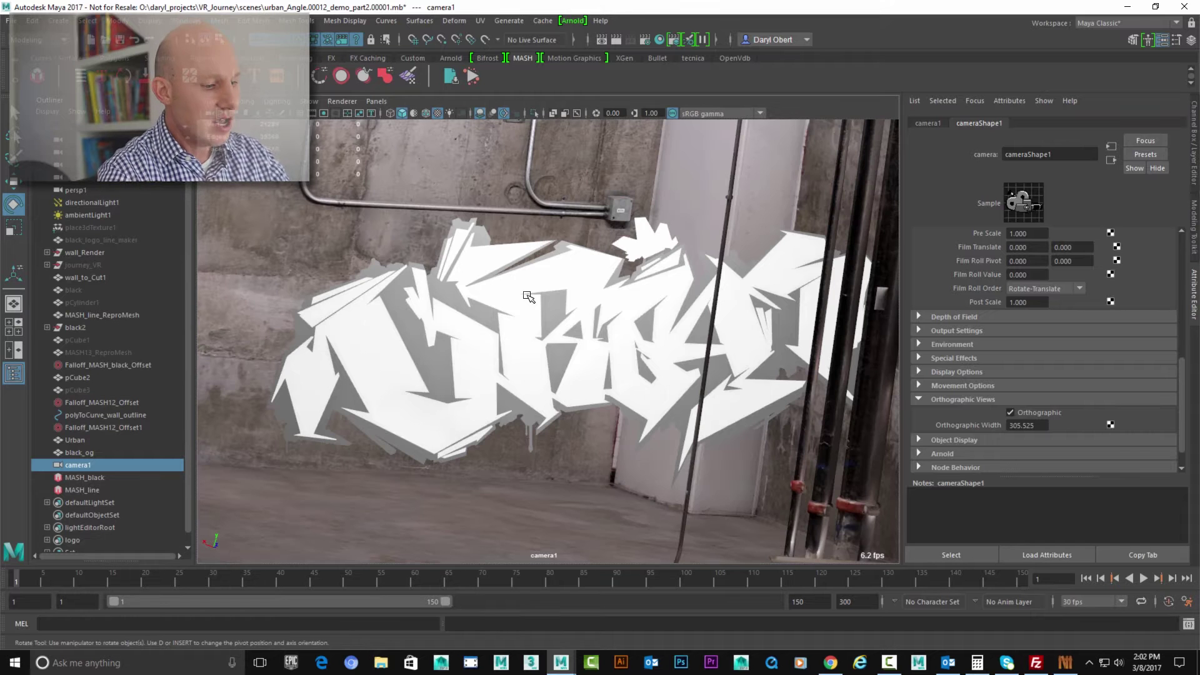
# Step: Apply a camera-based UV projection to the Urban lettering mesh through camera1
pyautogui.click(514, 301)
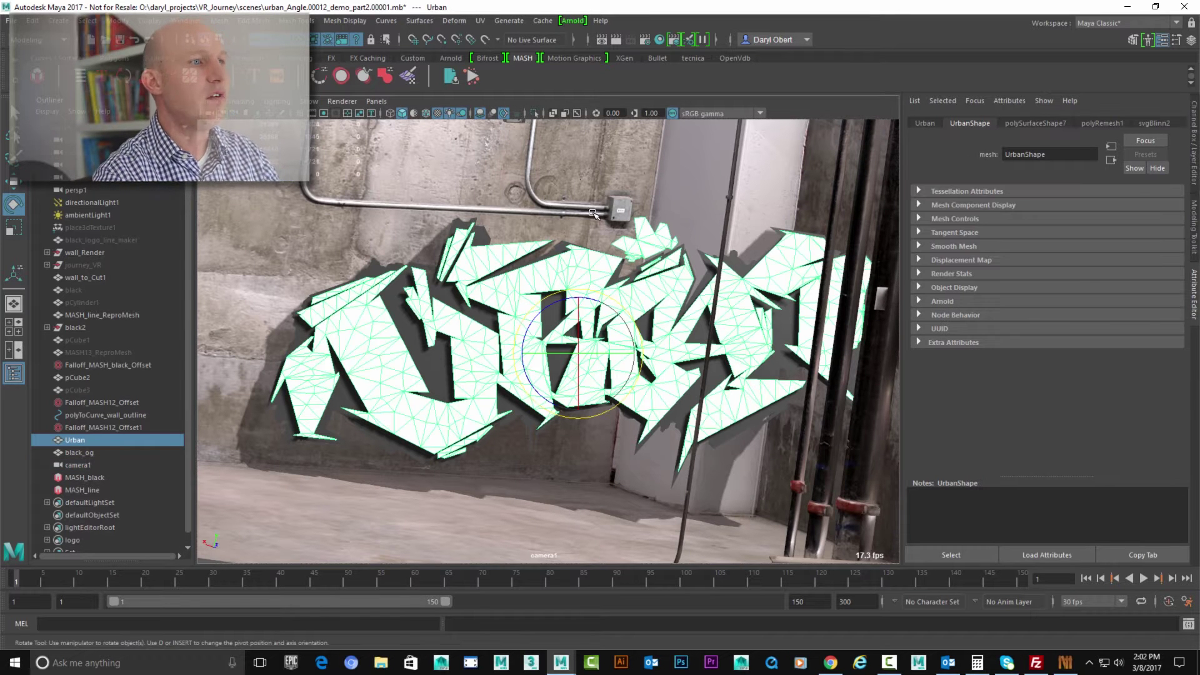
pyautogui.keyDown('alt'); pyautogui.moveTo(637, 231); pyautogui.dragTo(609, 259, button='middle'); pyautogui.keyUp('alt')
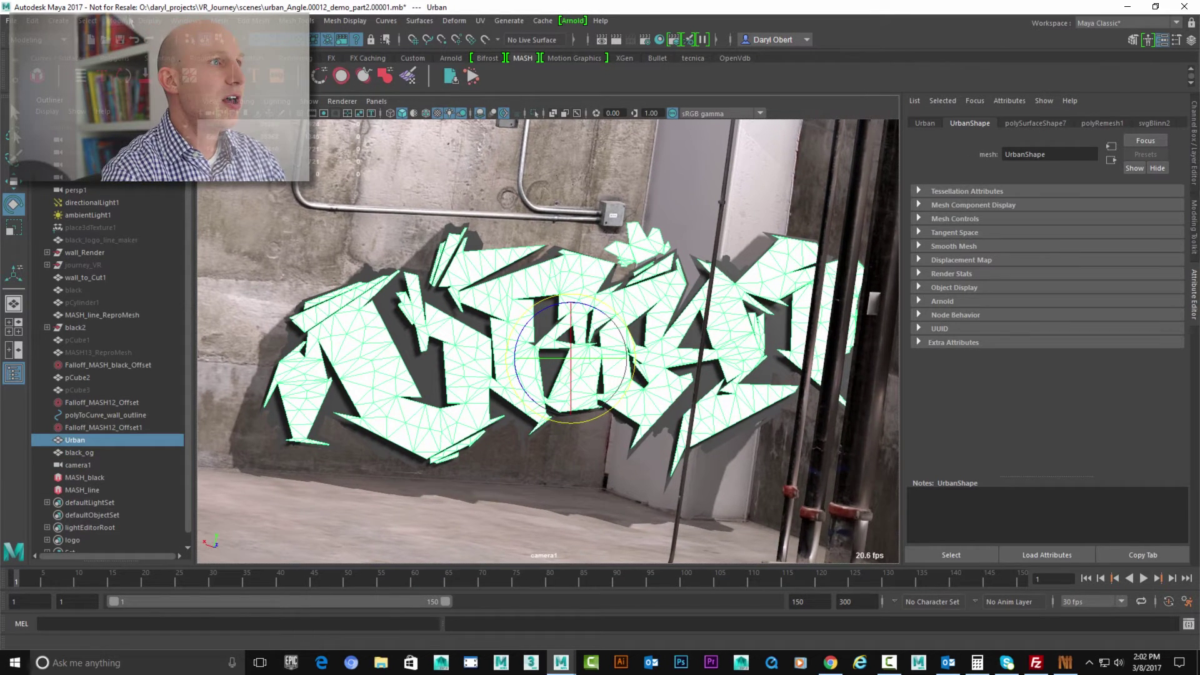
pyautogui.click(481, 22)
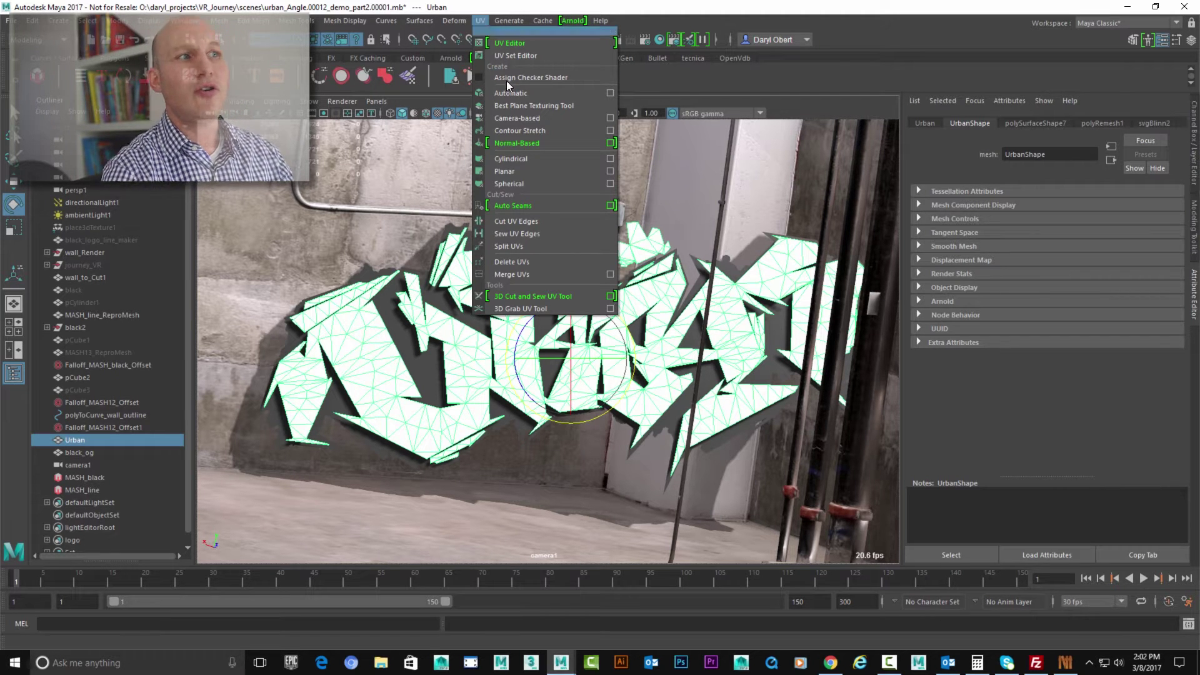
pyautogui.click(561, 120)
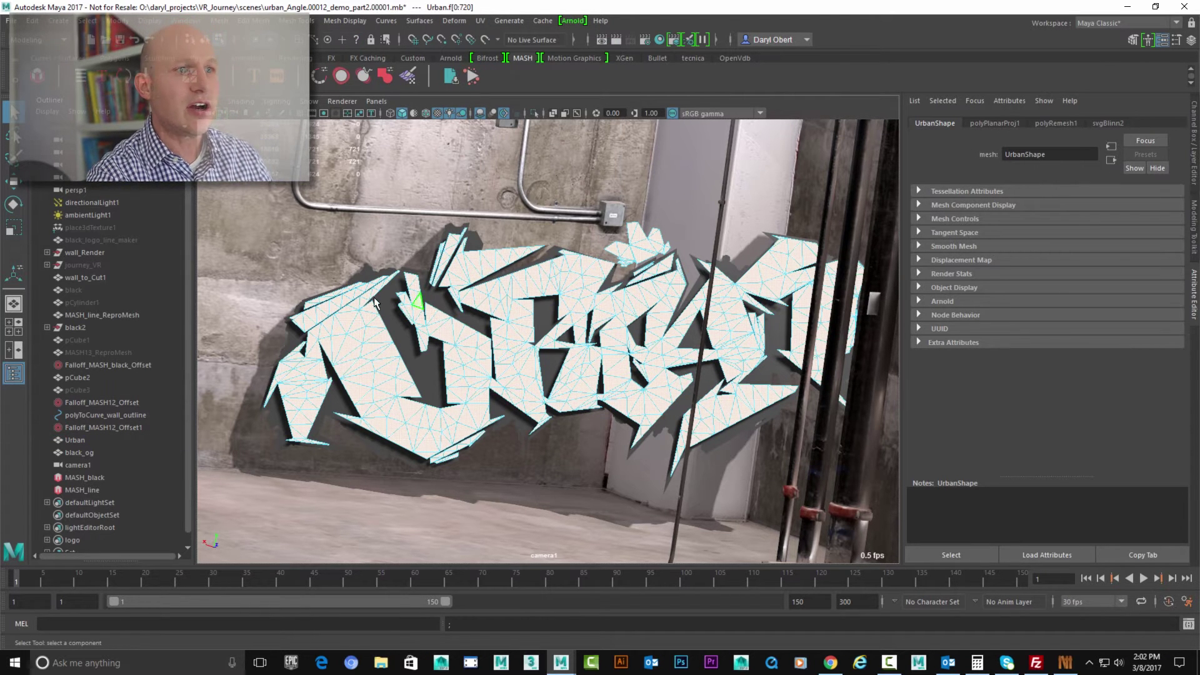
# Step: Examine the Urban lettering's projected UV layout in the UV Editor, and return the mesh to object mode
pyautogui.click(192, 20)
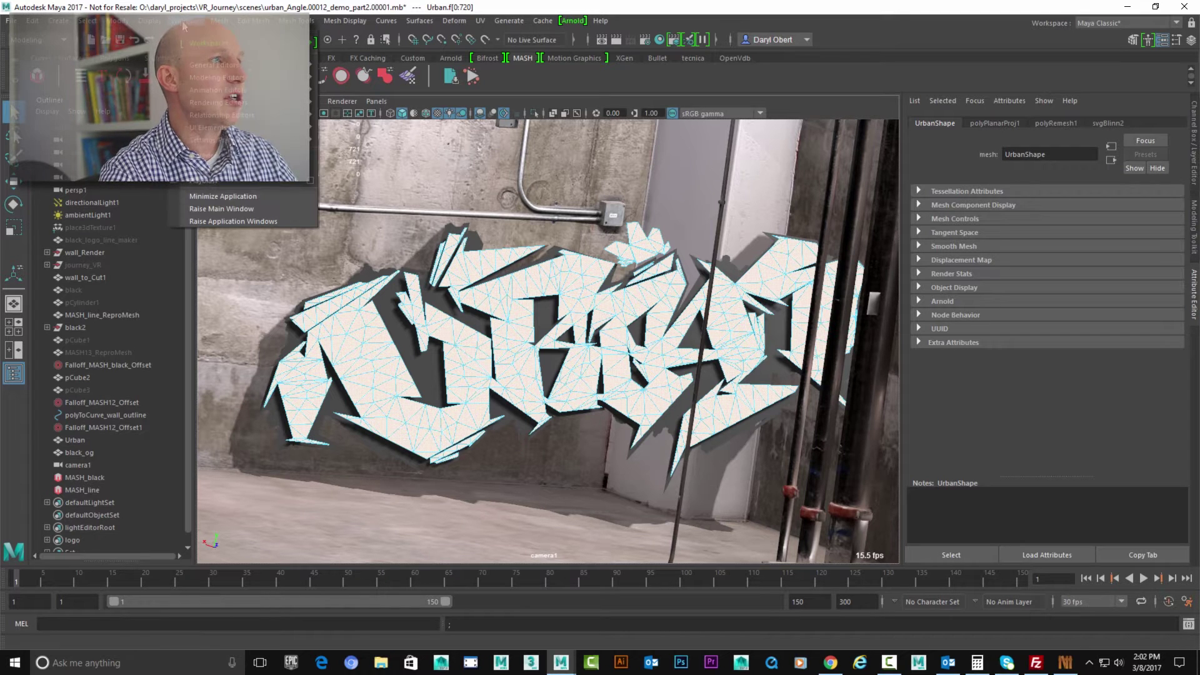
pyautogui.moveTo(224, 80)
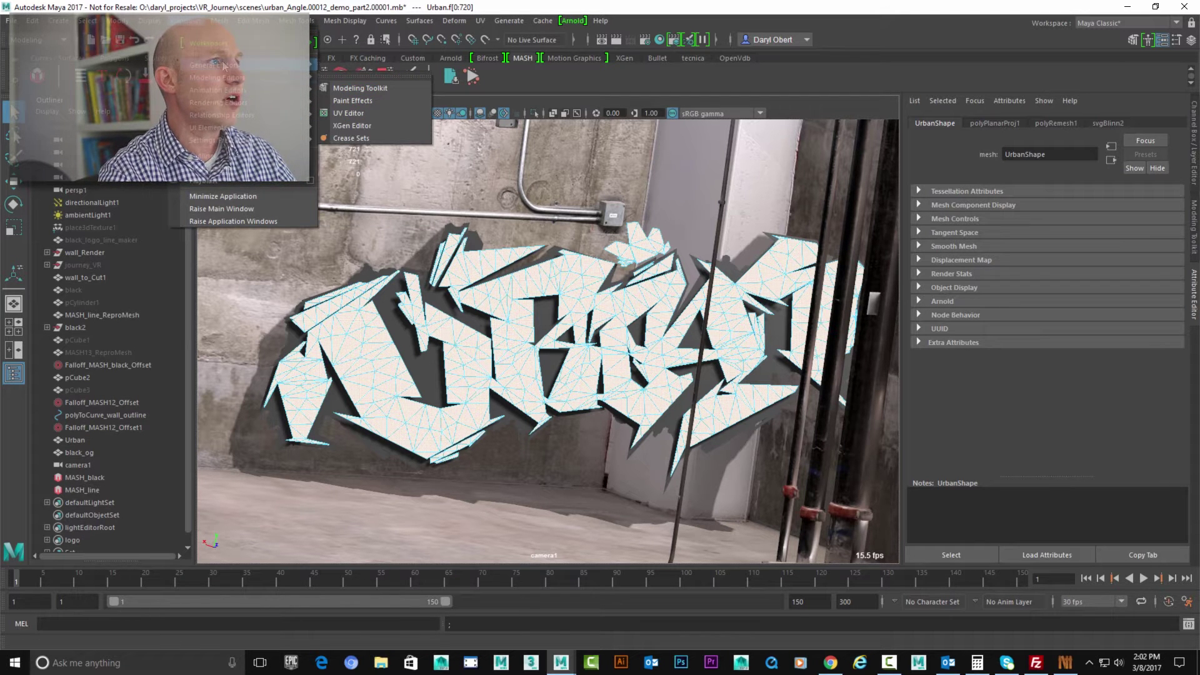
pyautogui.click(364, 114)
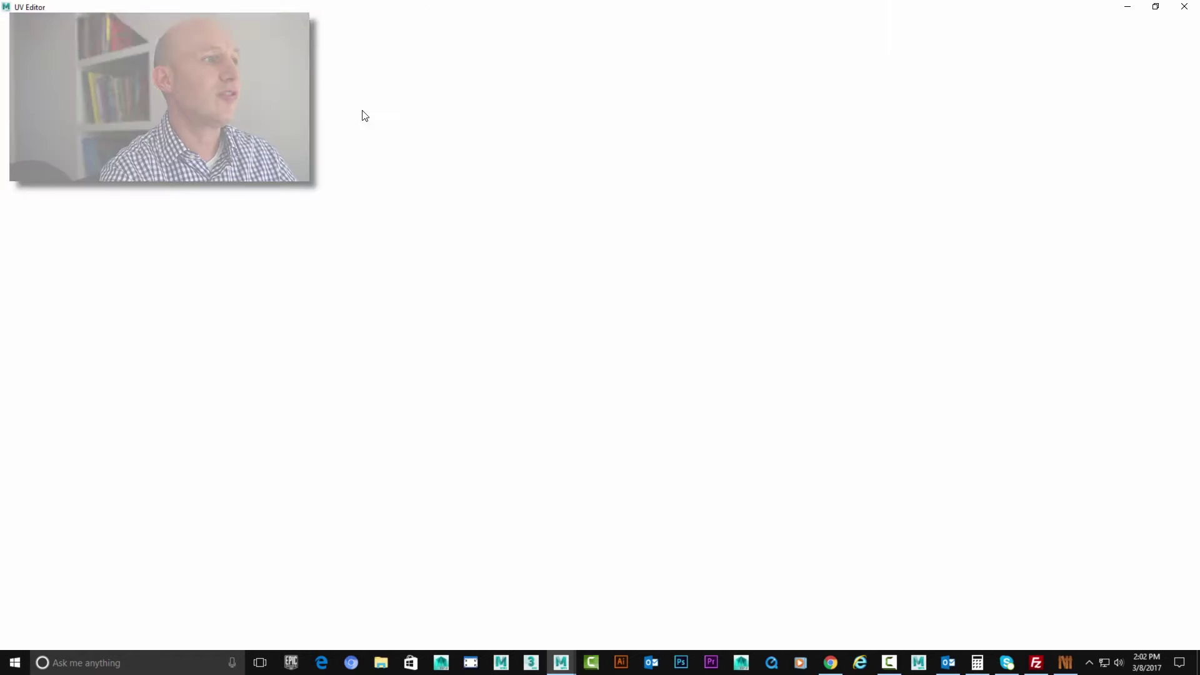
pyautogui.keyDown('alt'); pyautogui.moveTo(573, 258); pyautogui.dragTo(607, 256, button='middle'); pyautogui.keyUp('alt')
pyautogui.keyDown('alt'); pyautogui.moveTo(607, 256); pyautogui.dragTo(636, 275, button='right'); pyautogui.keyUp('alt')
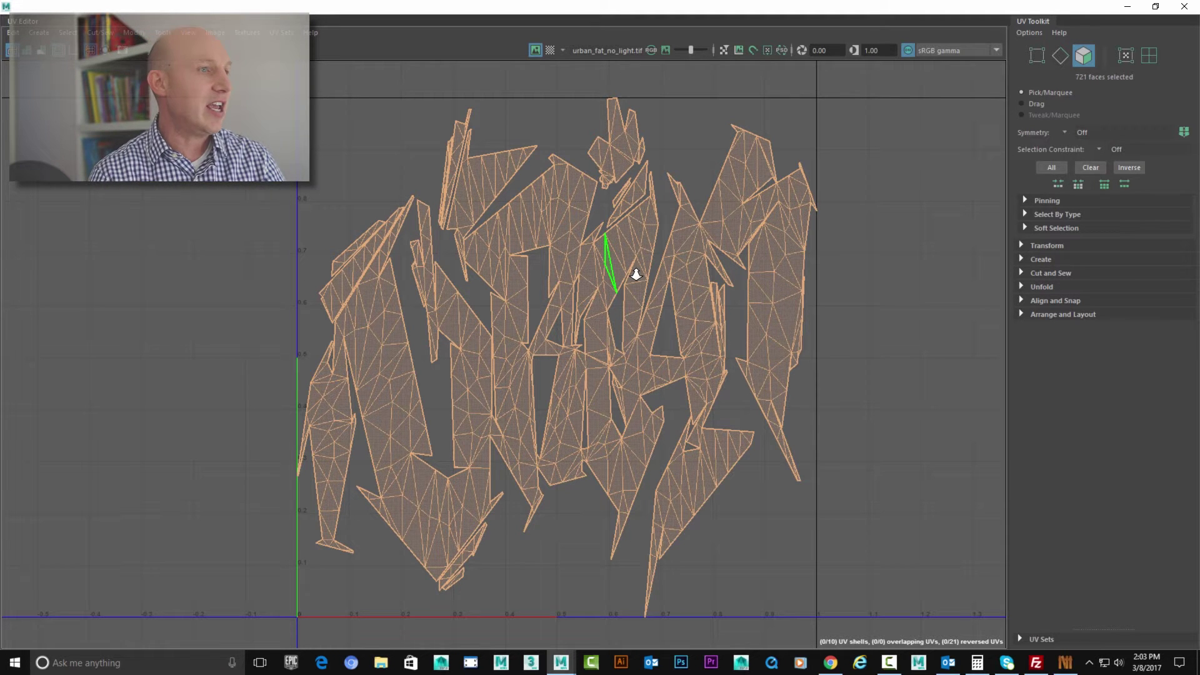
pyautogui.moveTo(989, 11); pyautogui.dragTo(803, 176)
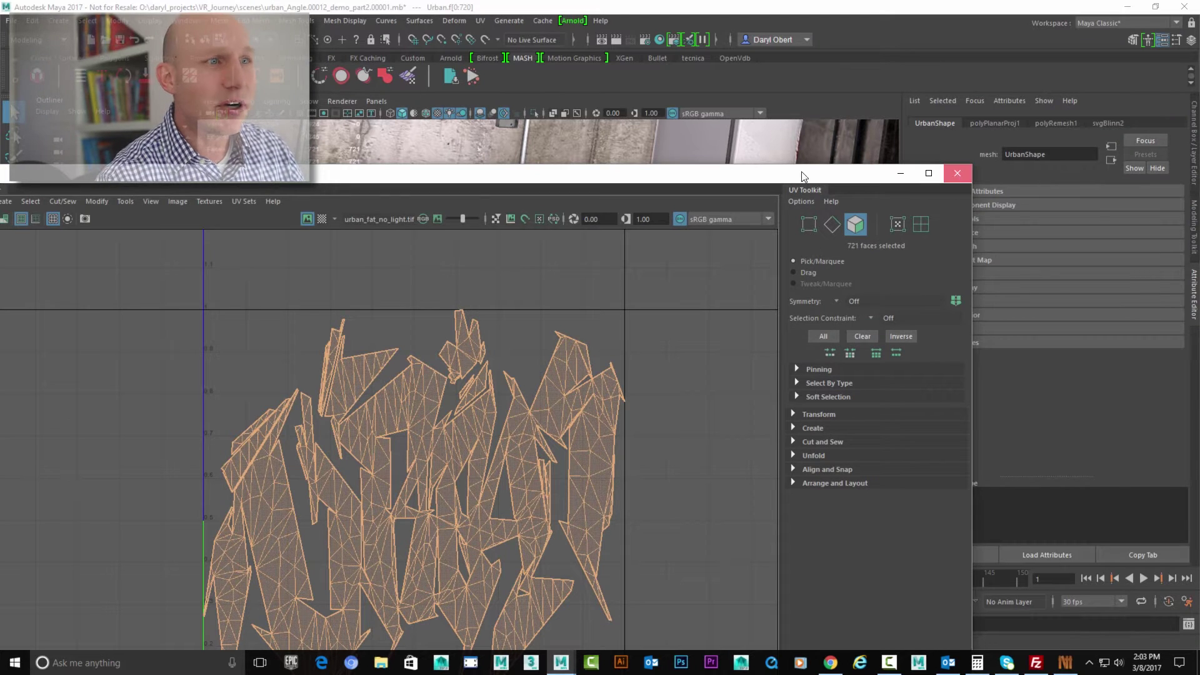
pyautogui.moveTo(612, 183); pyautogui.dragTo(594, 561)
pyautogui.moveTo(532, 288); pyautogui.dragTo(576, 256, button='right')
pyautogui.click(938, 566)
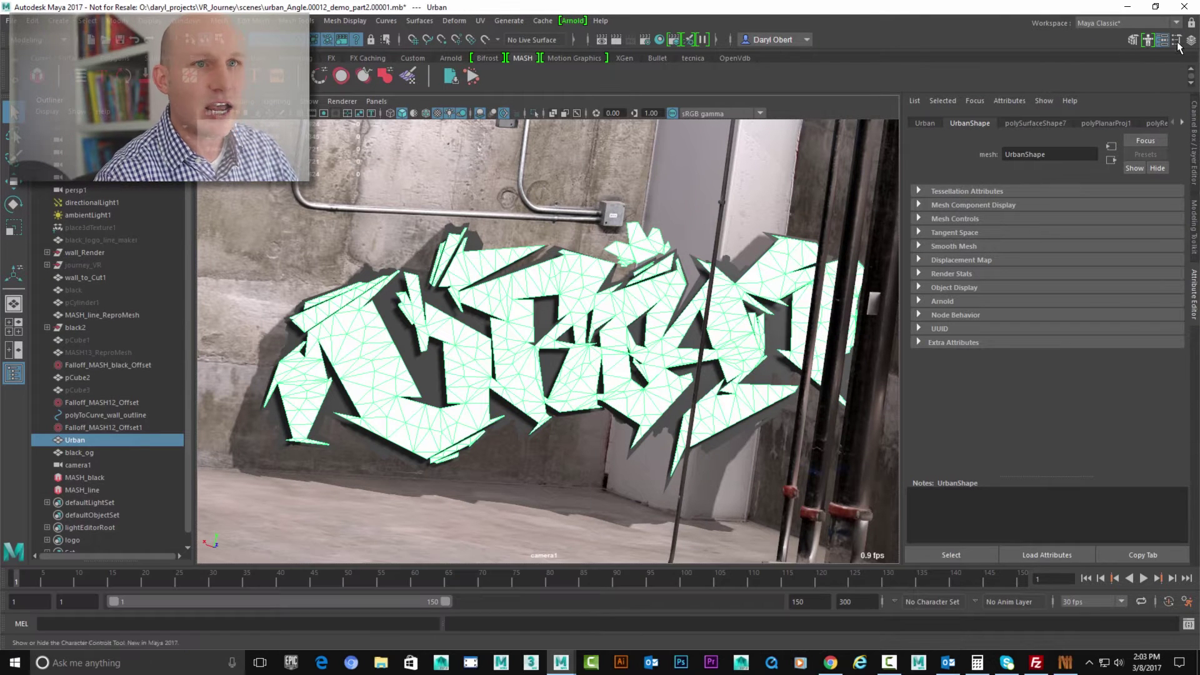
# Step: Connect the existing file12 graffiti texture to the Color of the lettering's svgBlinn2 material
pyautogui.click(1182, 123)
pyautogui.click(1145, 123)
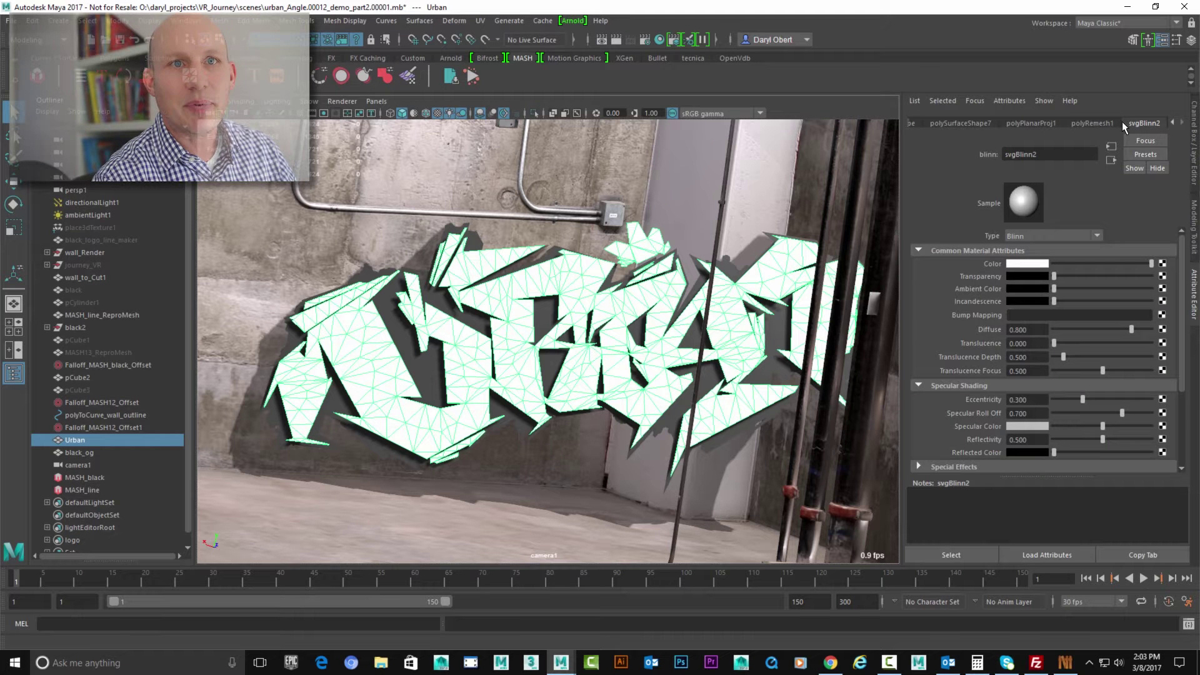
pyautogui.press('space')
pyautogui.moveTo(361, 215); pyautogui.dragTo(497, 216)
pyautogui.press('space')
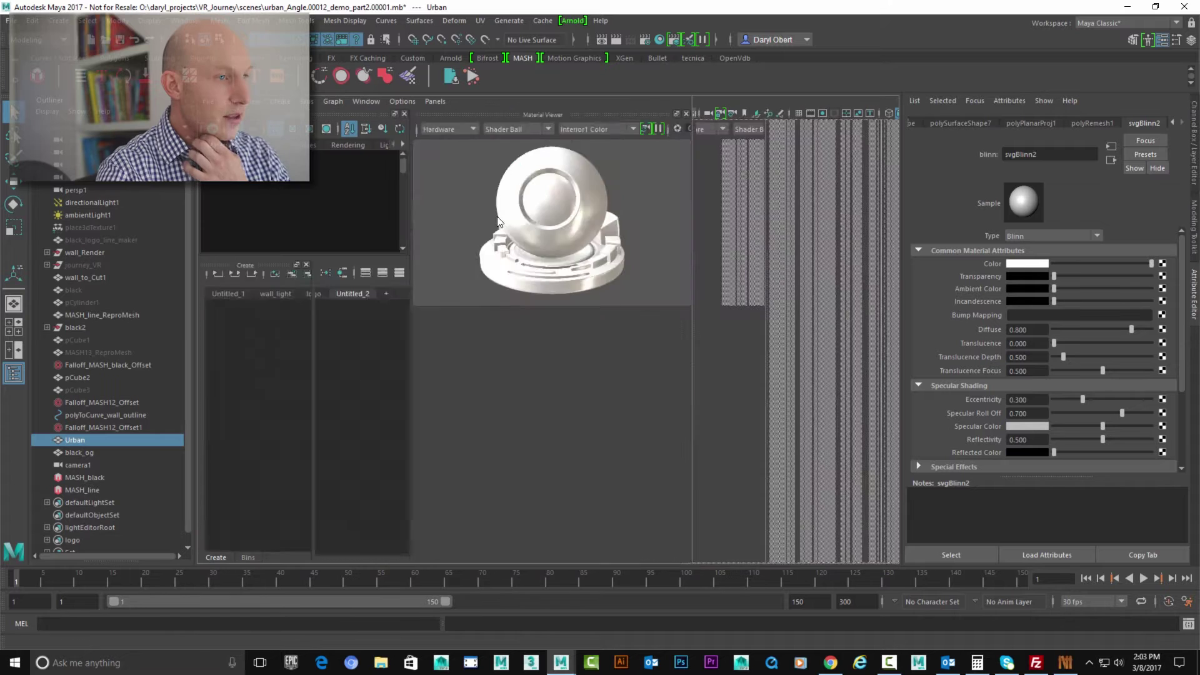
pyautogui.click(262, 151)
pyautogui.moveTo(275, 187); pyautogui.dragTo(974, 265, button='middle')
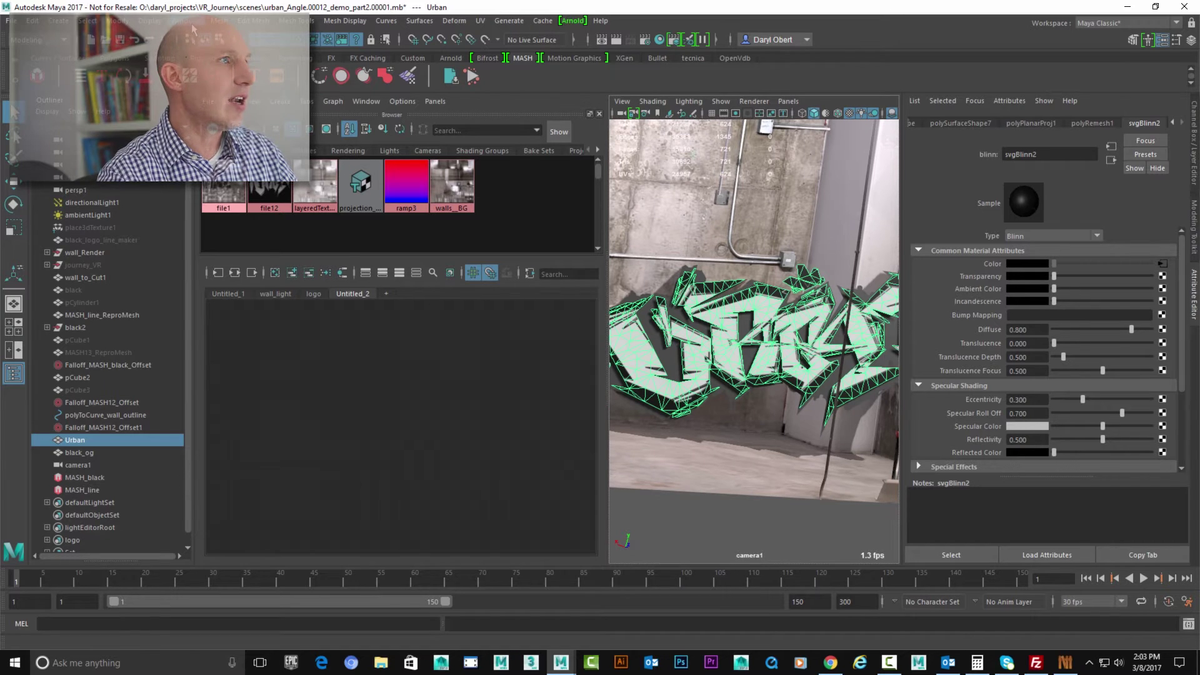
# Step: Select all UVs of the Urban lettering in a maximized UV Editor with its graffiti texture displayed
pyautogui.hotkey('alt', 'u')
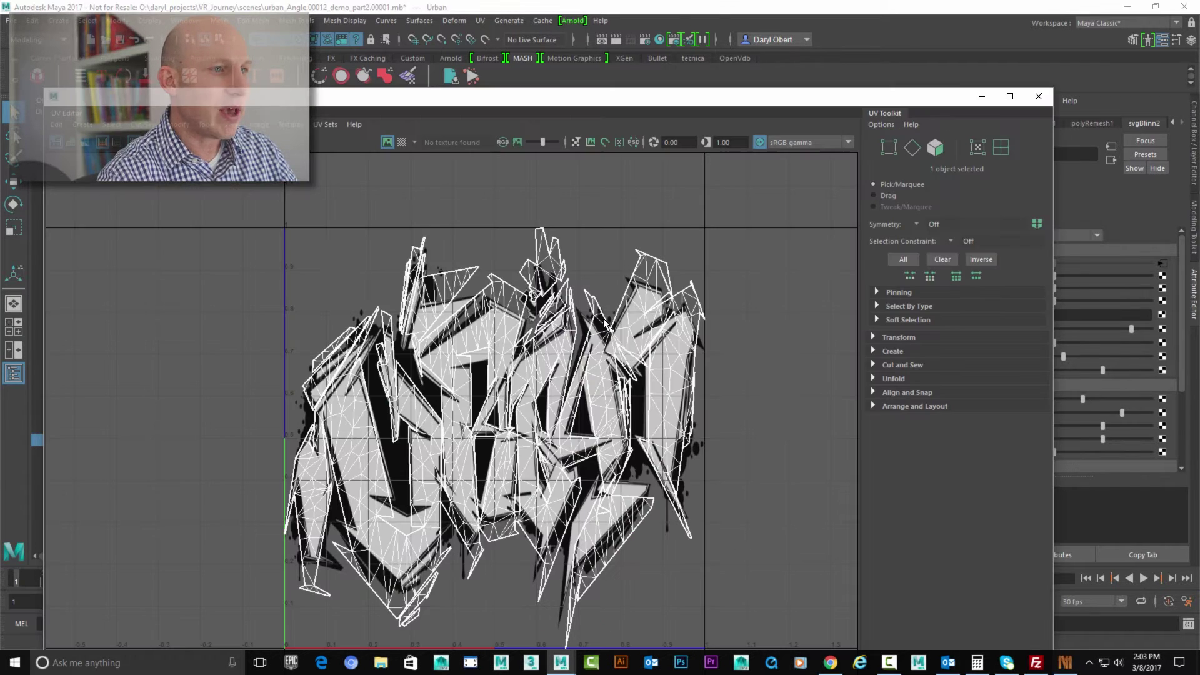
pyautogui.moveTo(737, 98); pyautogui.dragTo(826, 20)
pyautogui.click(1098, 18)
pyautogui.keyDown('alt'); pyautogui.moveTo(652, 338); pyautogui.dragTo(676, 317, button='middle'); pyautogui.keyUp('alt')
pyautogui.keyDown('alt'); pyautogui.moveTo(675, 317); pyautogui.dragTo(648, 283, button='right'); pyautogui.keyUp('alt')
pyautogui.rightClick(594, 277)
pyautogui.scroll(-1, 742, 282)
pyautogui.moveTo(310, 124); pyautogui.dragTo(928, 582)
pyautogui.keyDown('alt'); pyautogui.moveTo(558, 369); pyautogui.dragTo(544, 375, button='middle'); pyautogui.keyUp('alt')
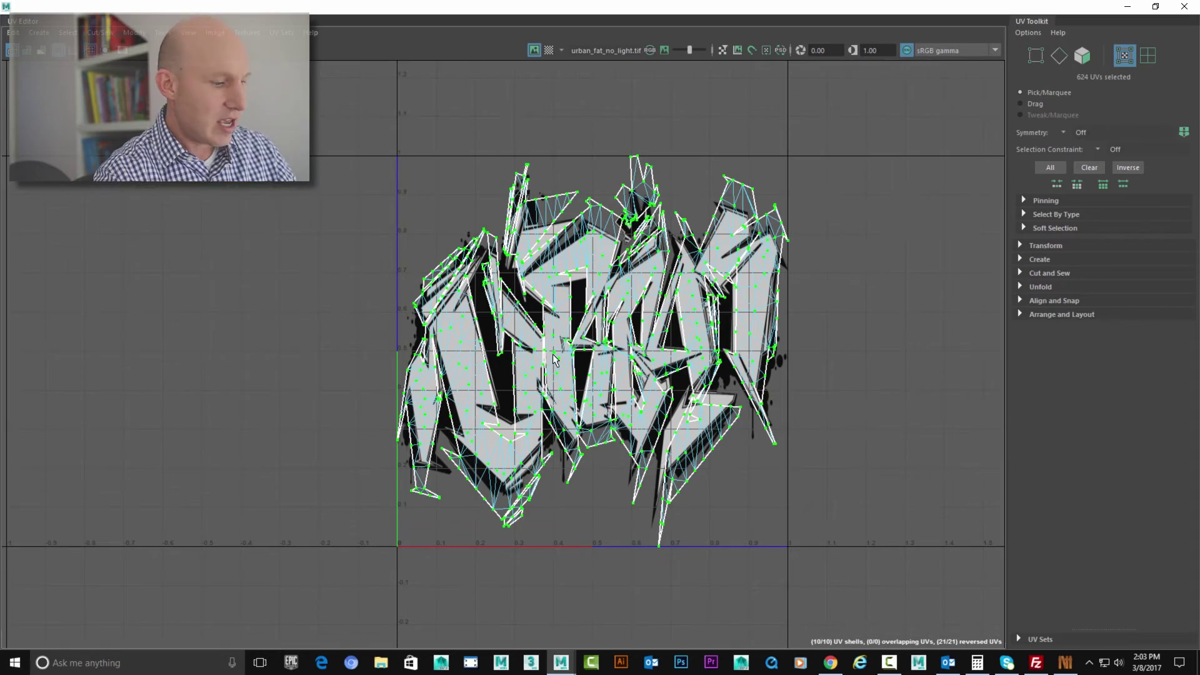
# Step: Scale and move the selected UVs until the mesh outlines line up with the letter fills of the urban_fat_no_light.tif texture
pyautogui.press('w')
pyautogui.scroll(3, 602, 284)
pyautogui.keyDown('alt'); pyautogui.moveTo(602, 284); pyautogui.dragTo(597, 284, button='right'); pyautogui.keyUp('alt')
pyautogui.moveTo(700, 330); pyautogui.dragTo(696, 330)
pyautogui.press('w')
pyautogui.moveTo(592, 217); pyautogui.dragTo(592, 215)
pyautogui.press('r')
pyautogui.moveTo(700, 326); pyautogui.dragTo(702, 326)
pyautogui.moveTo(592, 215); pyautogui.dragTo(592, 217)
pyautogui.press('w')
pyautogui.moveTo(592, 213); pyautogui.dragTo(592, 208)
pyautogui.moveTo(702, 319); pyautogui.dragTo(700, 319)
pyautogui.moveTo(591, 206); pyautogui.dragTo(591, 211)
pyautogui.press('r')
pyautogui.moveTo(702, 326); pyautogui.dragTo(700, 326)
pyautogui.moveTo(593, 221); pyautogui.dragTo(593, 218)
pyautogui.press('z')
pyautogui.press('z')
pyautogui.press('z')
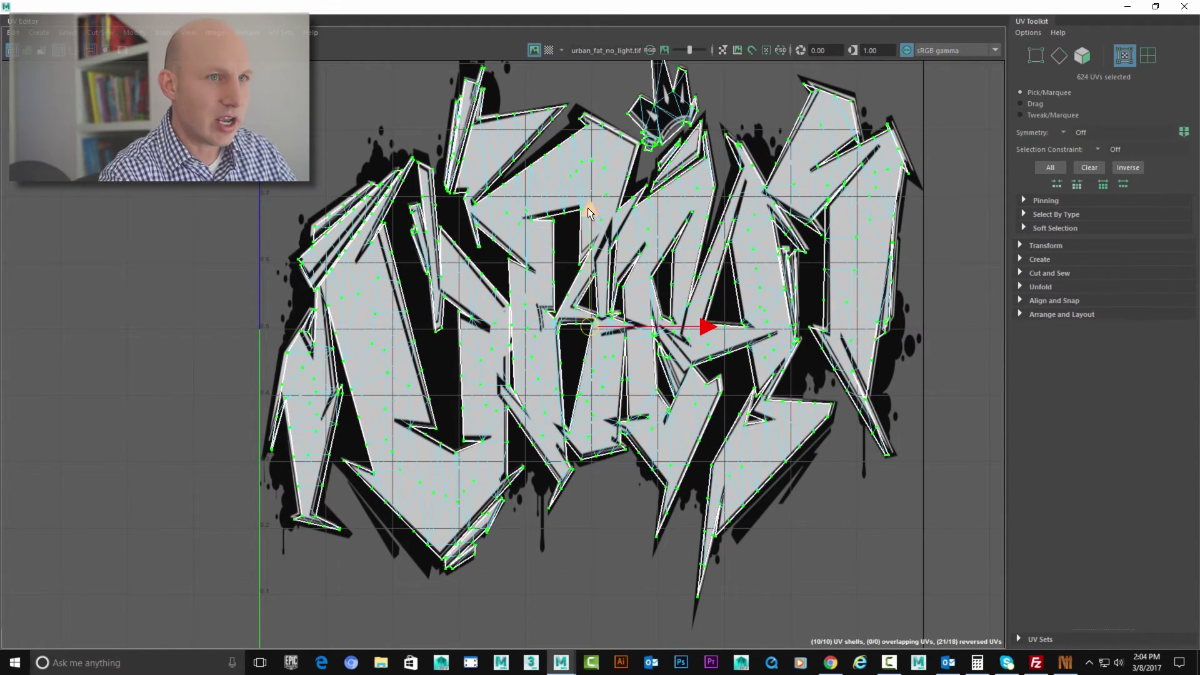
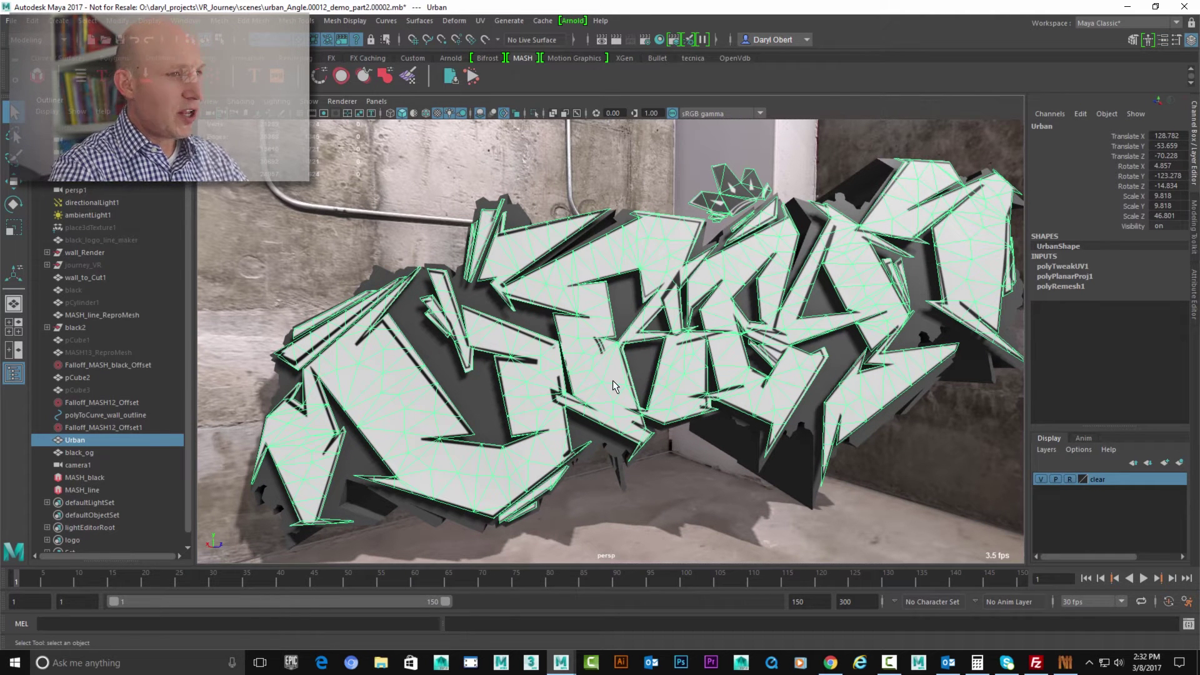
# Step: Freeze all transforms of the Urban mesh and delete its construction history
pyautogui.press('w')
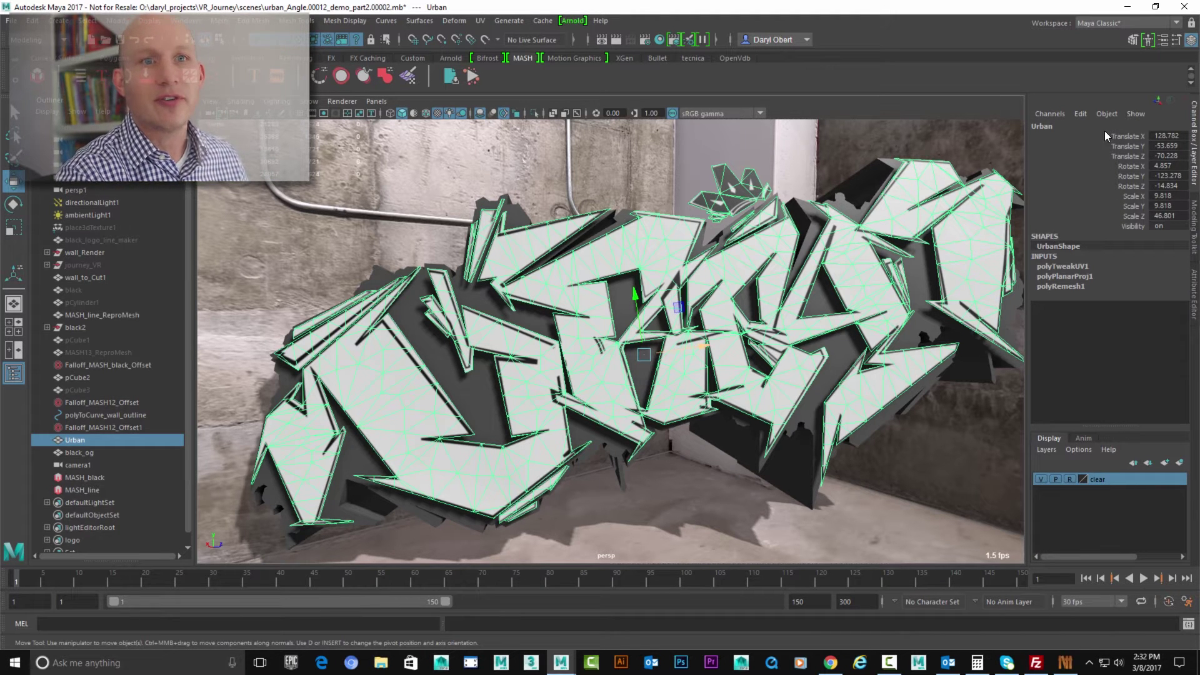
pyautogui.rightClick(1104, 152)
pyautogui.moveTo(1105, 374)
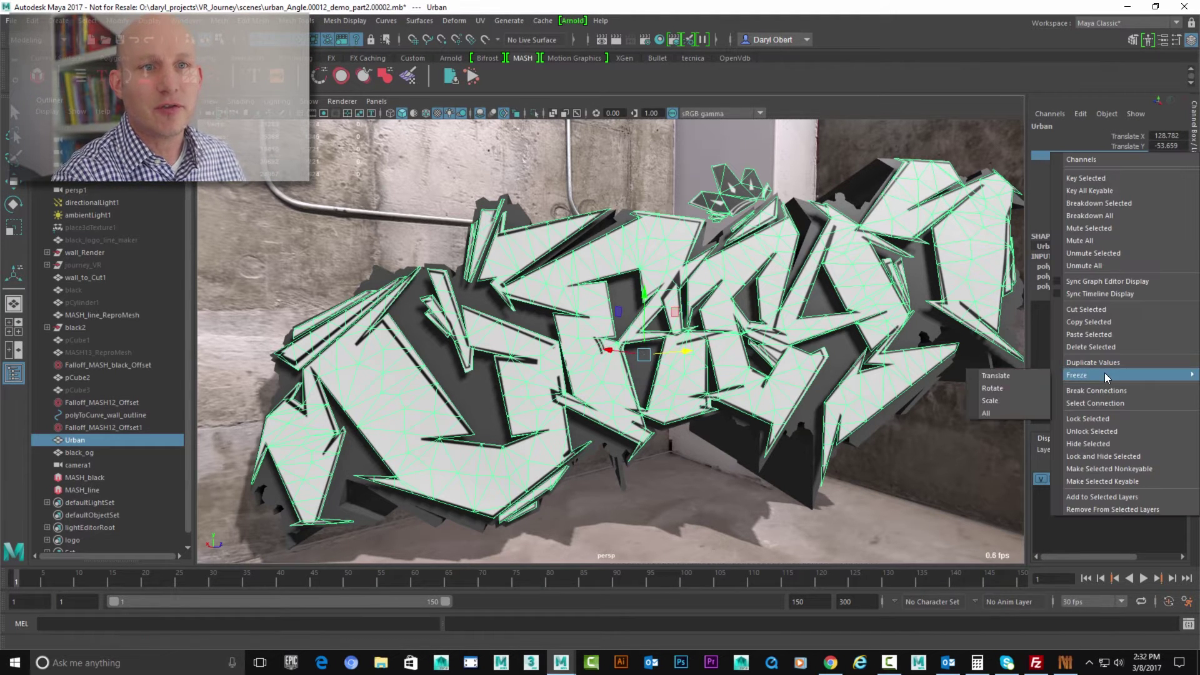
pyautogui.click(1014, 410)
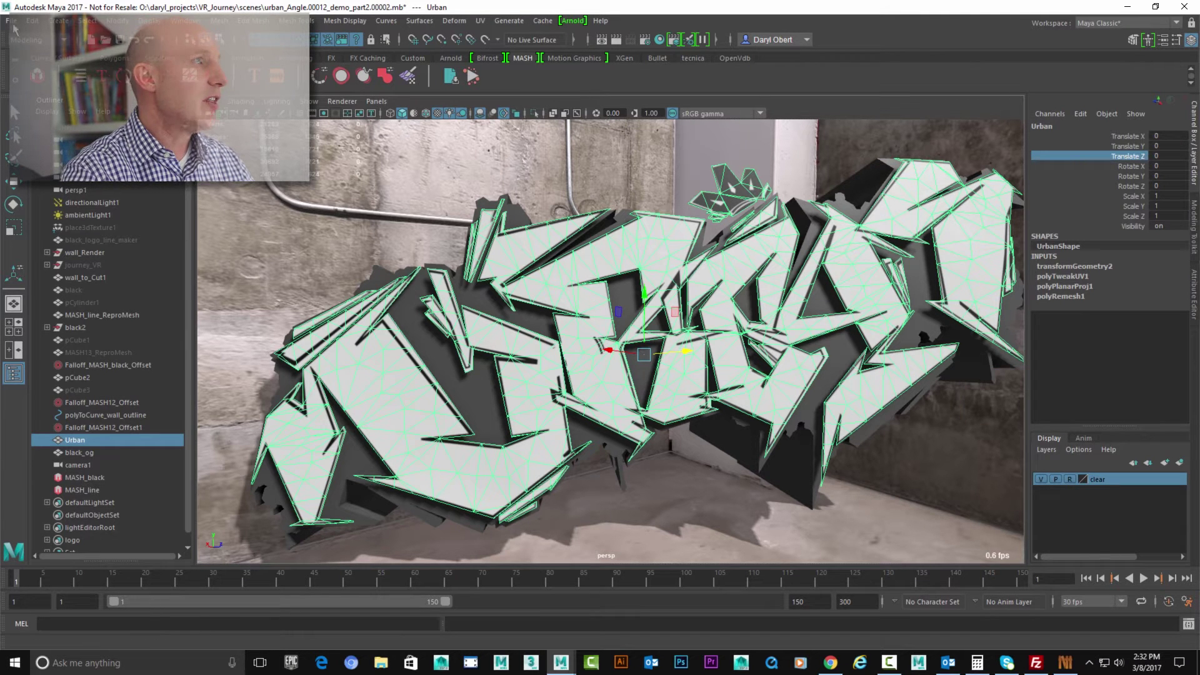
pyautogui.click(32, 21)
pyautogui.moveTo(277, 182)
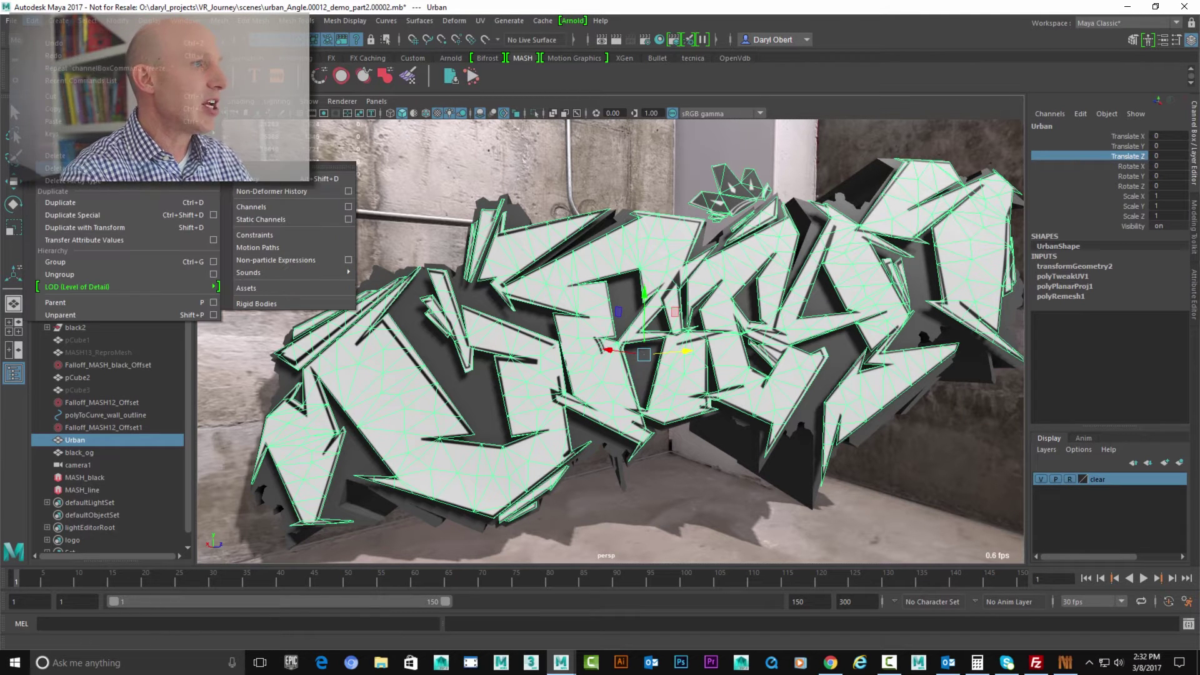
pyautogui.click(277, 180)
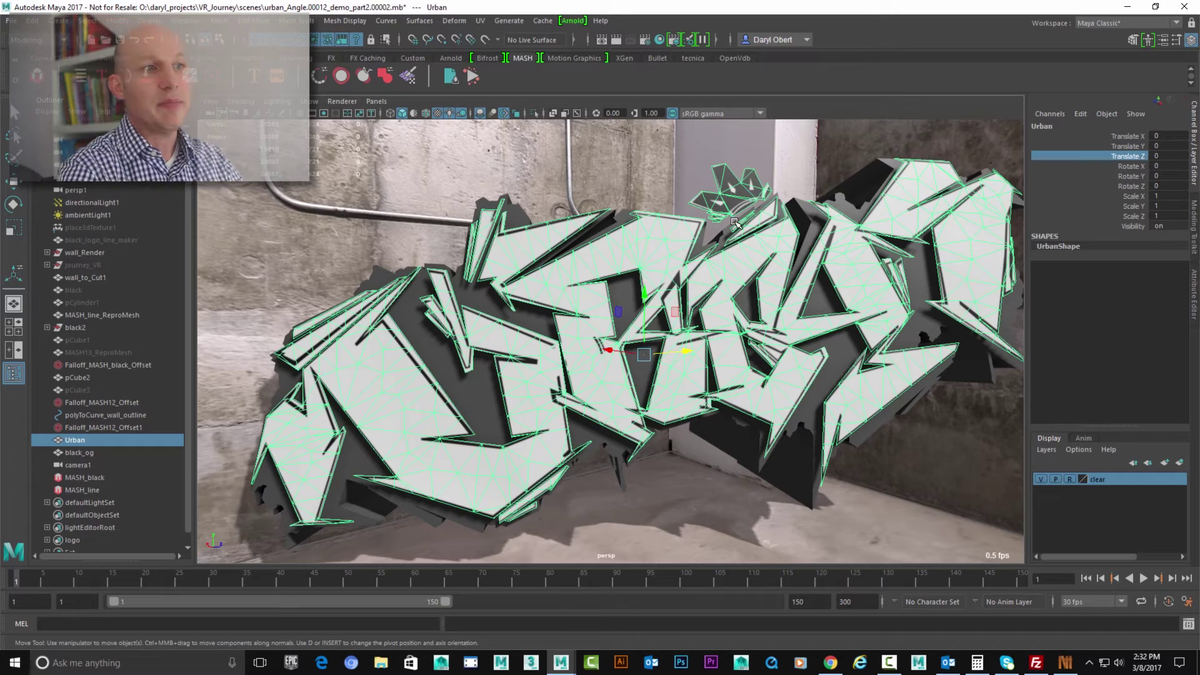
# Step: Duplicate the Urban lettering mesh in place
pyautogui.scroll(-4, 606, 336)
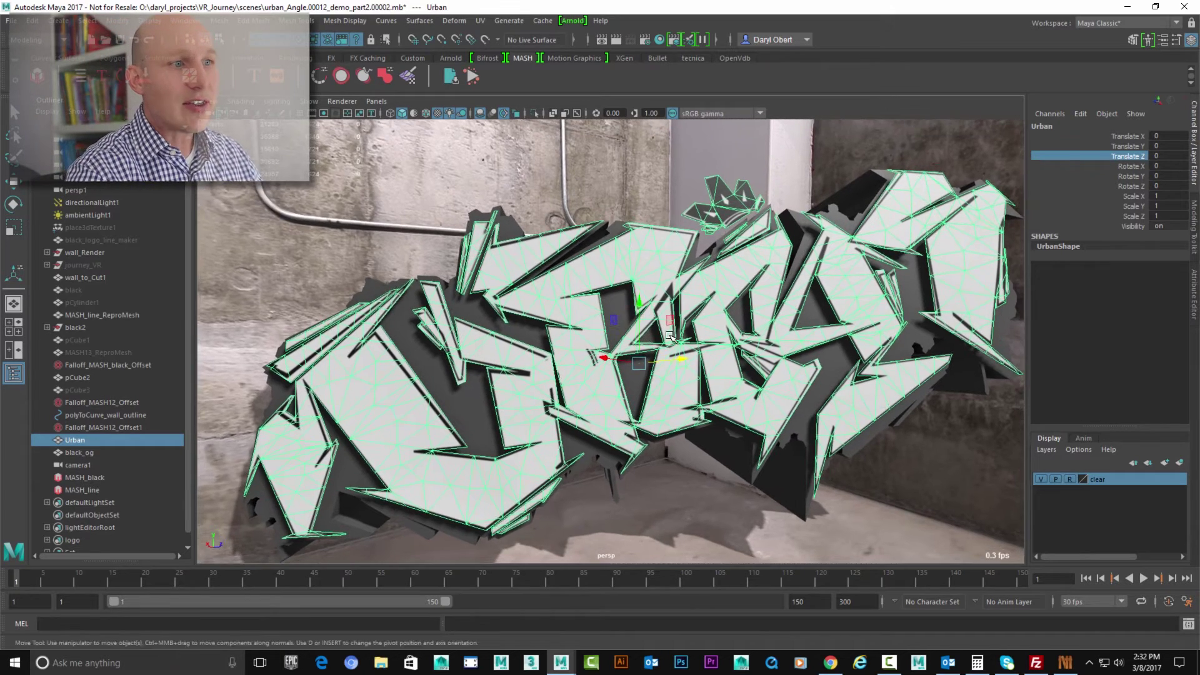
pyautogui.keyDown('alt'); pyautogui.moveTo(605, 337); pyautogui.dragTo(625, 335, button='right'); pyautogui.keyUp('alt')
pyautogui.keyDown('alt'); pyautogui.moveTo(625, 335); pyautogui.dragTo(643, 334); pyautogui.keyUp('alt')
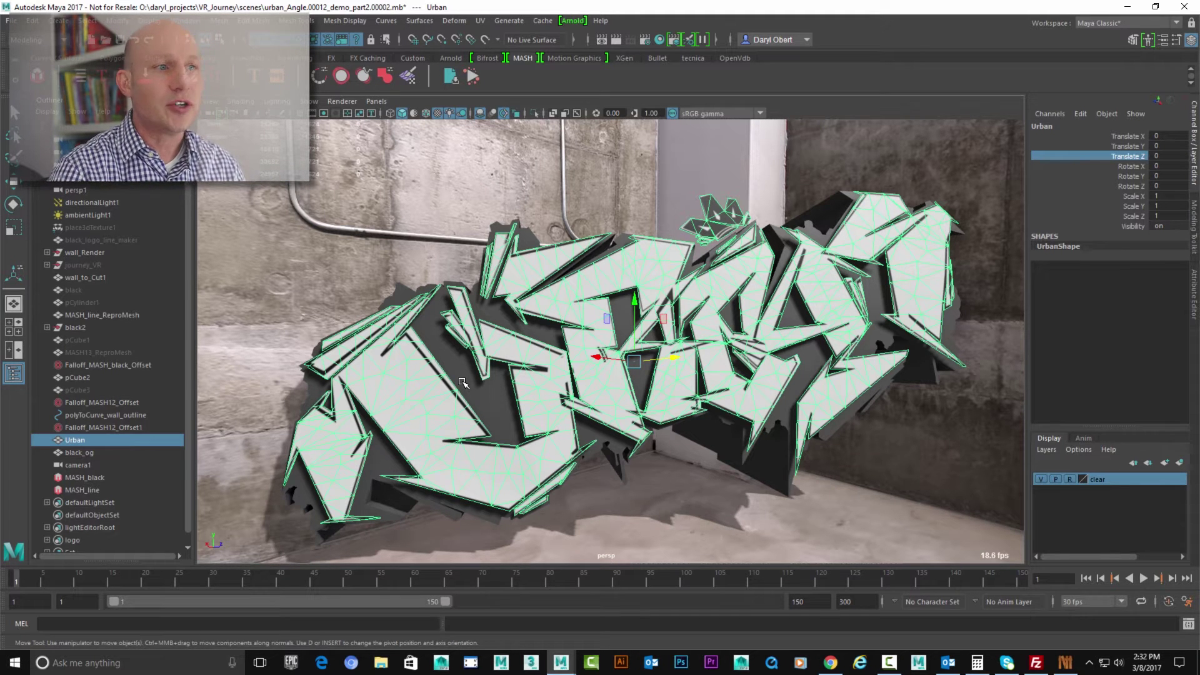
pyautogui.hotkey('ctrl', 'd')
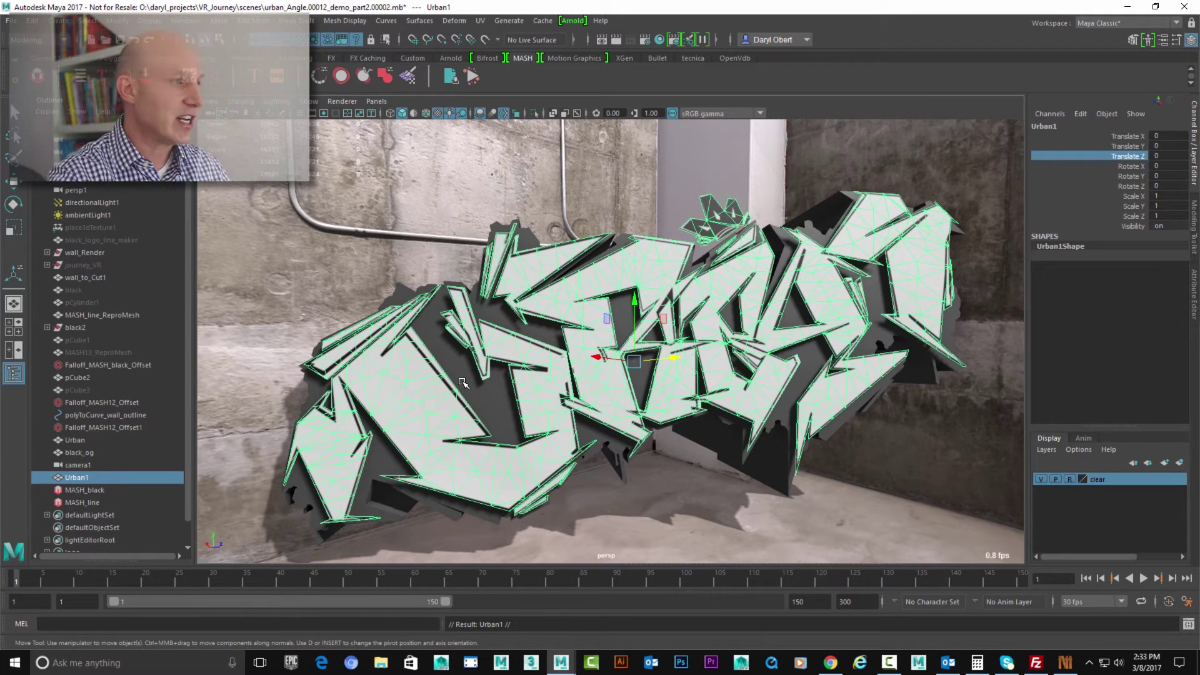
# Step: Rename the original Urban mesh as Urban_P and hide it
pyautogui.doubleClick(75, 440)
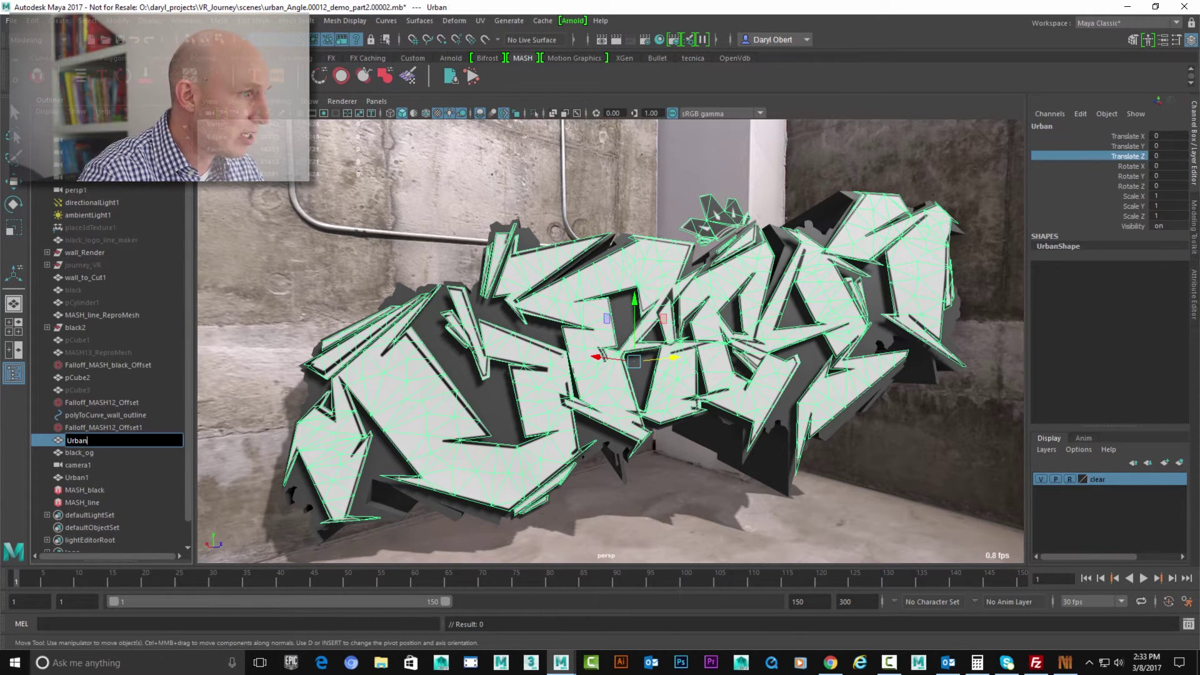
pyautogui.write('_P')
pyautogui.press('Return')
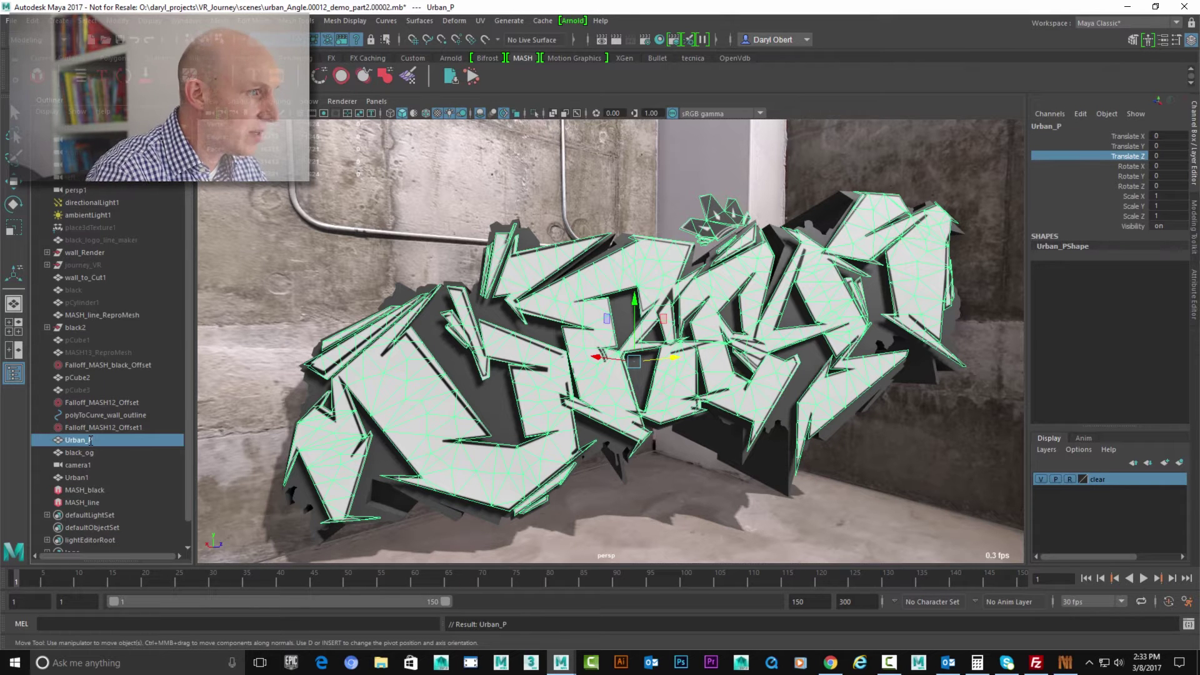
pyautogui.hotkey('ctrl', 'h')
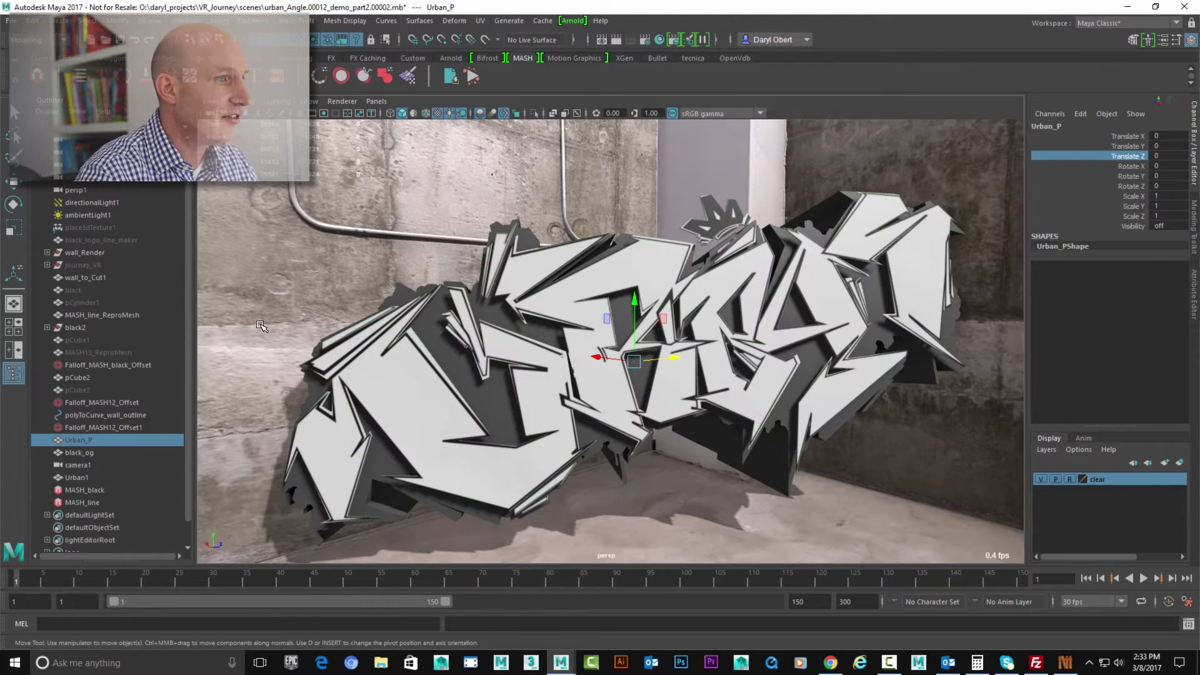
# Step: Create a default polygon cube at the scene origin and frame it
pyautogui.click(85, 277)
pyautogui.click(114, 58)
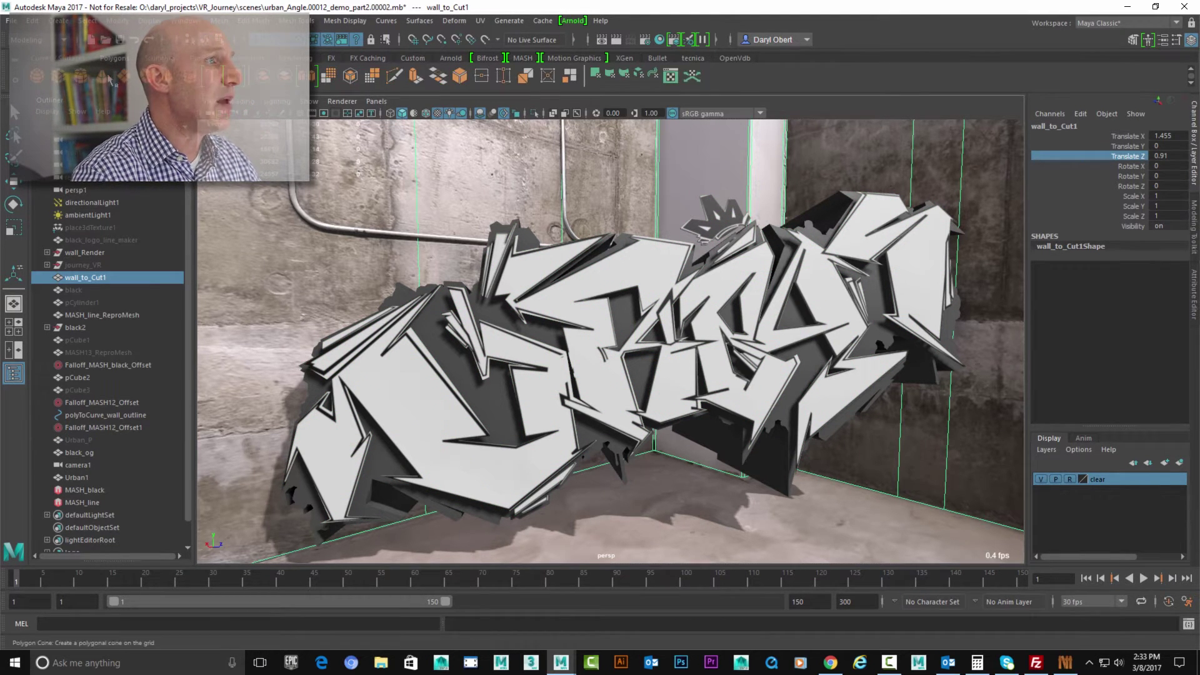
pyautogui.click(59, 76)
pyautogui.press('f')
pyautogui.keyDown('alt'); pyautogui.moveTo(635, 295); pyautogui.dragTo(806, 300); pyautogui.keyUp('alt')
# Step: Create a MASH network from the new cube
pyautogui.click(521, 59)
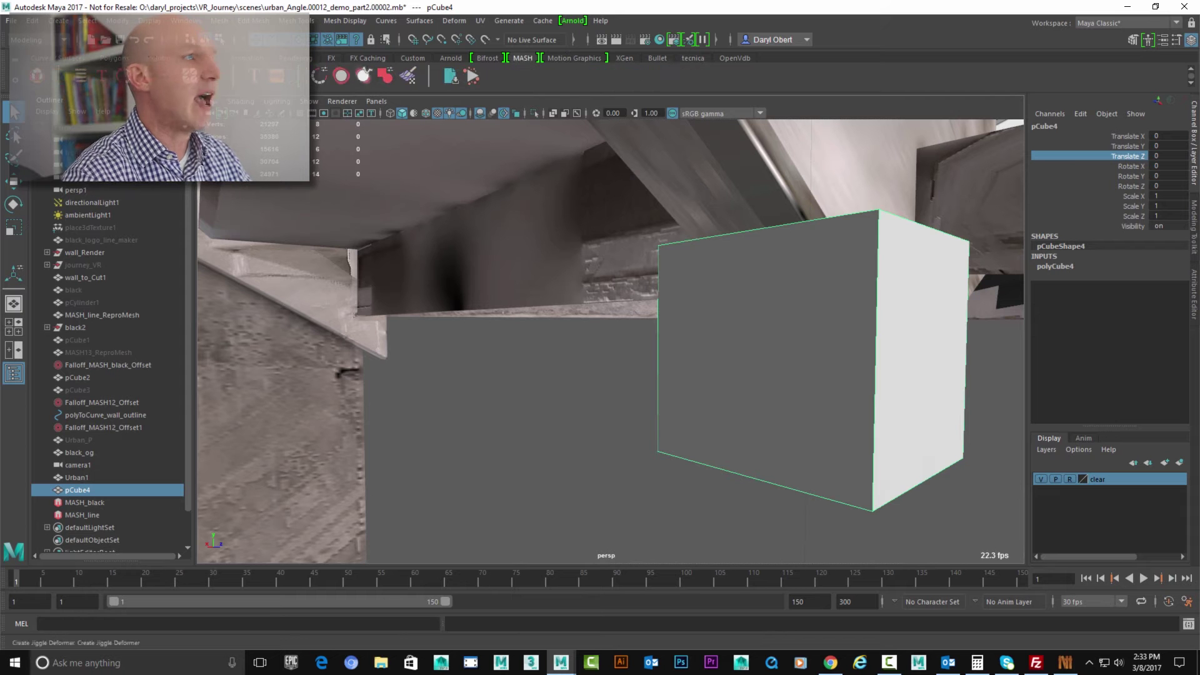
pyautogui.click(37, 76)
pyautogui.keyDown('alt'); pyautogui.moveTo(628, 366); pyautogui.dragTo(538, 366, button='right'); pyautogui.keyUp('alt')
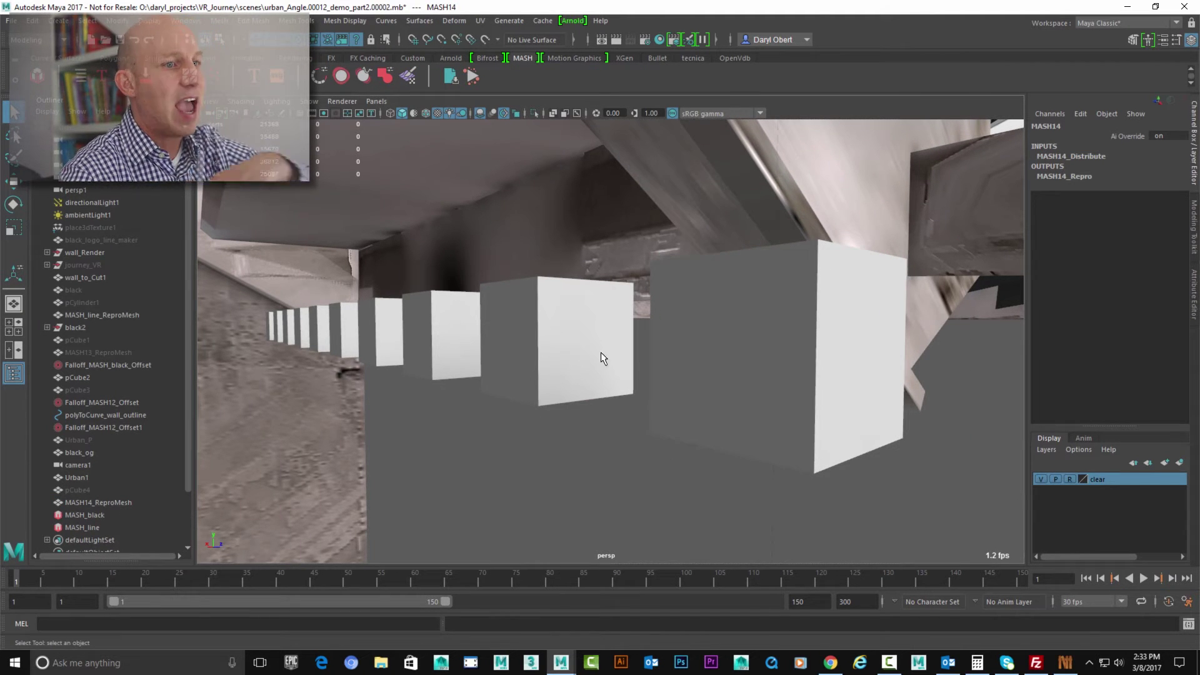
pyautogui.keyDown('alt'); pyautogui.moveTo(831, 262); pyautogui.dragTo(281, 423); pyautogui.keyUp('alt')
# Step: Select the duplicated Urban1 lettering and frame it against the wall
pyautogui.click(754, 231)
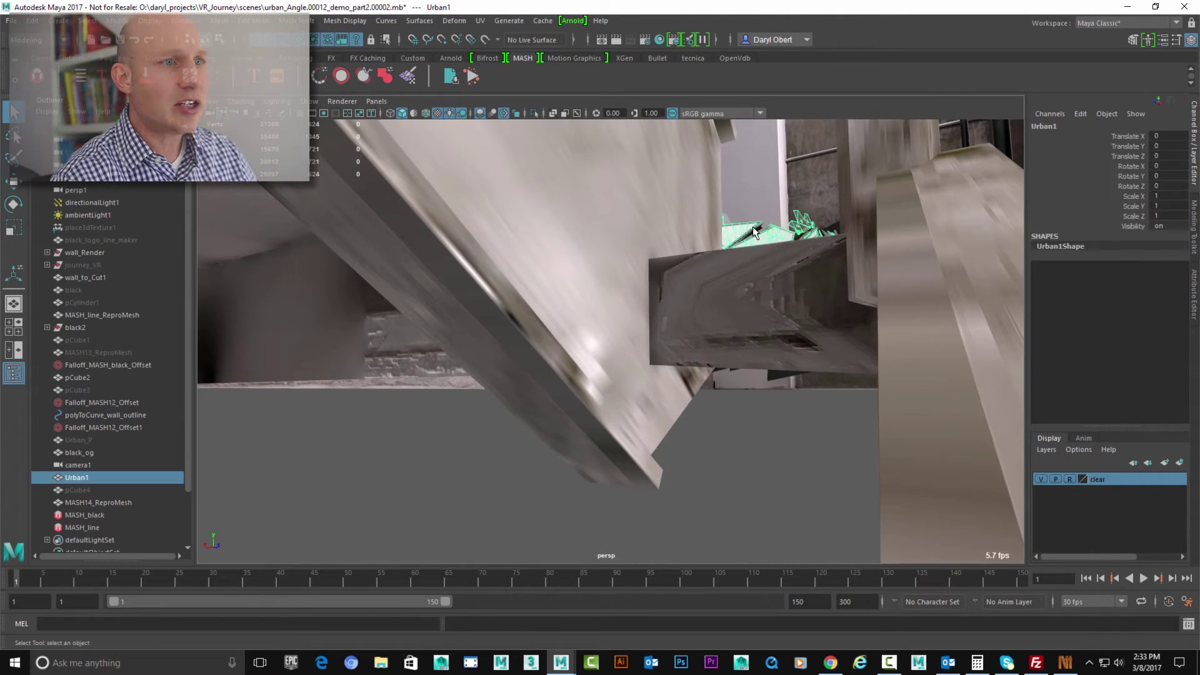
pyautogui.press('f')
pyautogui.keyDown('alt'); pyautogui.moveTo(670, 244); pyautogui.dragTo(658, 242); pyautogui.keyUp('alt')
pyautogui.keyDown('alt'); pyautogui.moveTo(658, 243); pyautogui.dragTo(843, 254, button='right'); pyautogui.keyUp('alt')
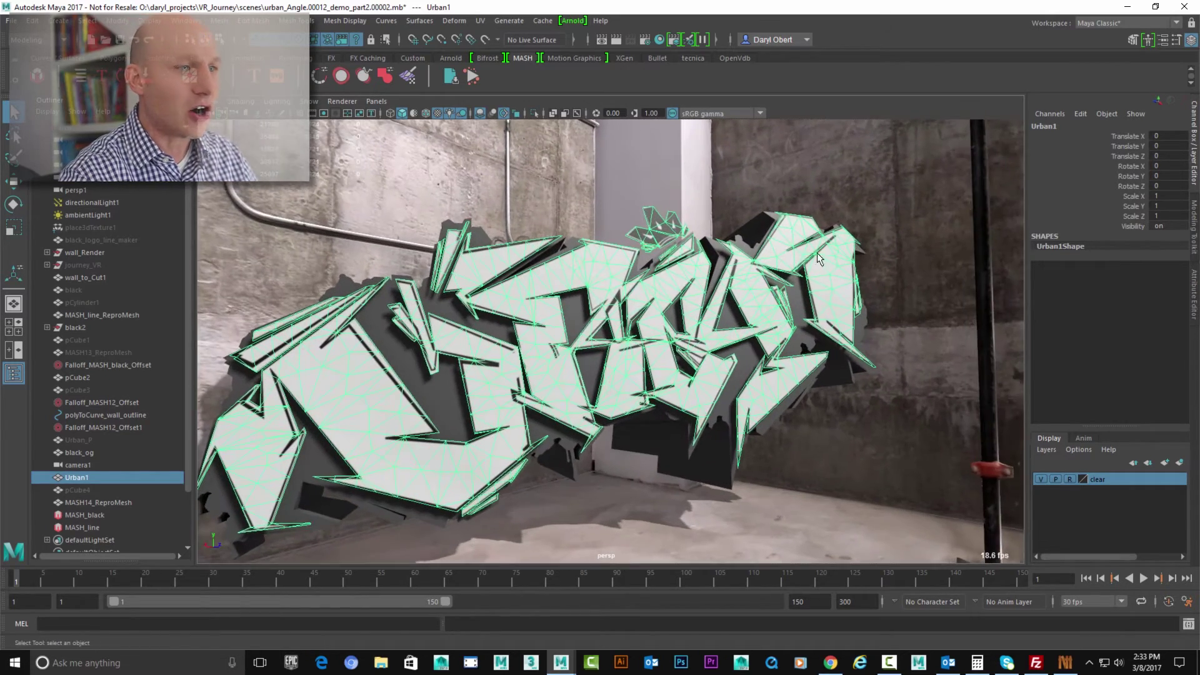
pyautogui.keyDown('alt'); pyautogui.moveTo(660, 362); pyautogui.dragTo(677, 351, button='middle'); pyautogui.keyUp('alt')
# Step: Look through persp1, open the MASH Editor, and show the attributes of the MASH14 network
pyautogui.press('space')
pyautogui.moveTo(651, 375); pyautogui.dragTo(554, 398)
pyautogui.click(81, 76)
pyautogui.moveTo(237, 119); pyautogui.dragTo(720, 168)
pyautogui.click(890, 195)
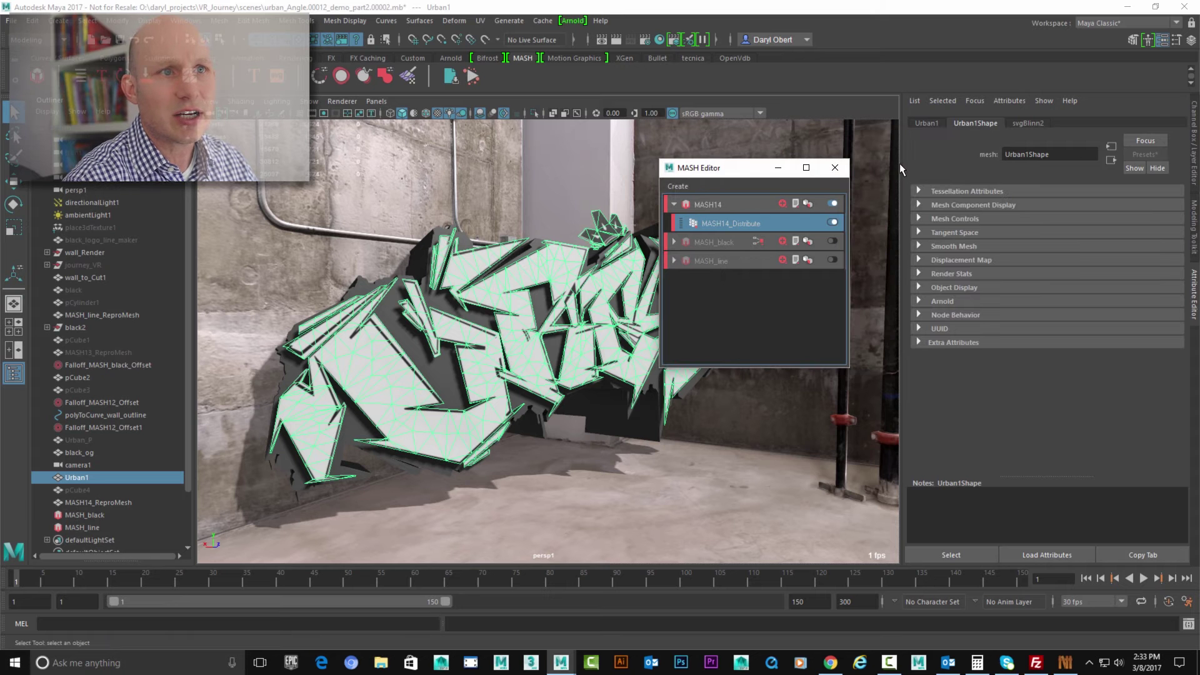
pyautogui.click(747, 201)
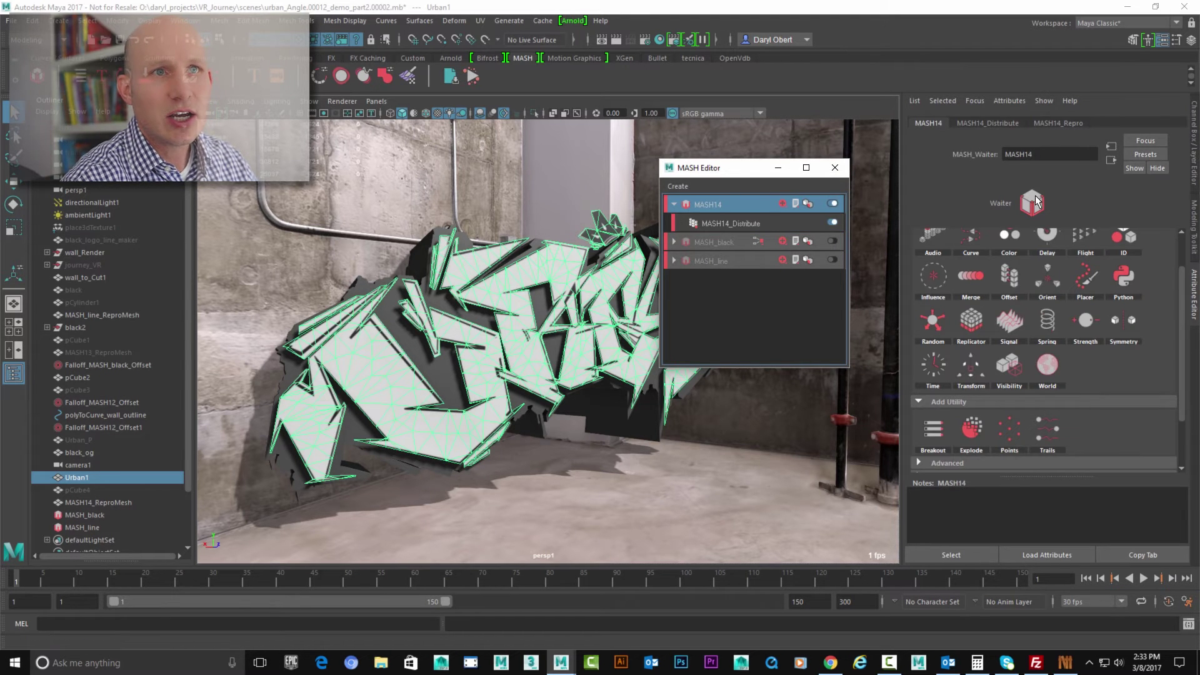
# Step: Connect the Urban_P mesh as the input mesh of MASH14_Distribute and inspect the scattered cubes on the lettering
pyautogui.click(998, 124)
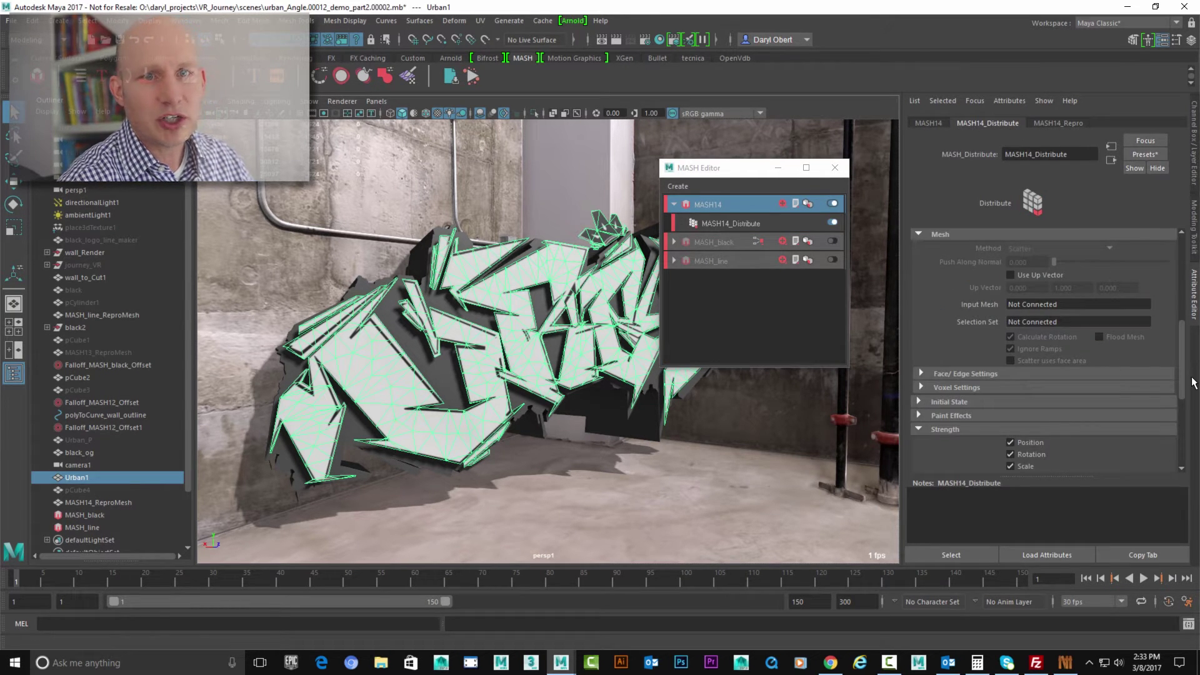
pyautogui.scroll(5, 1172, 244)
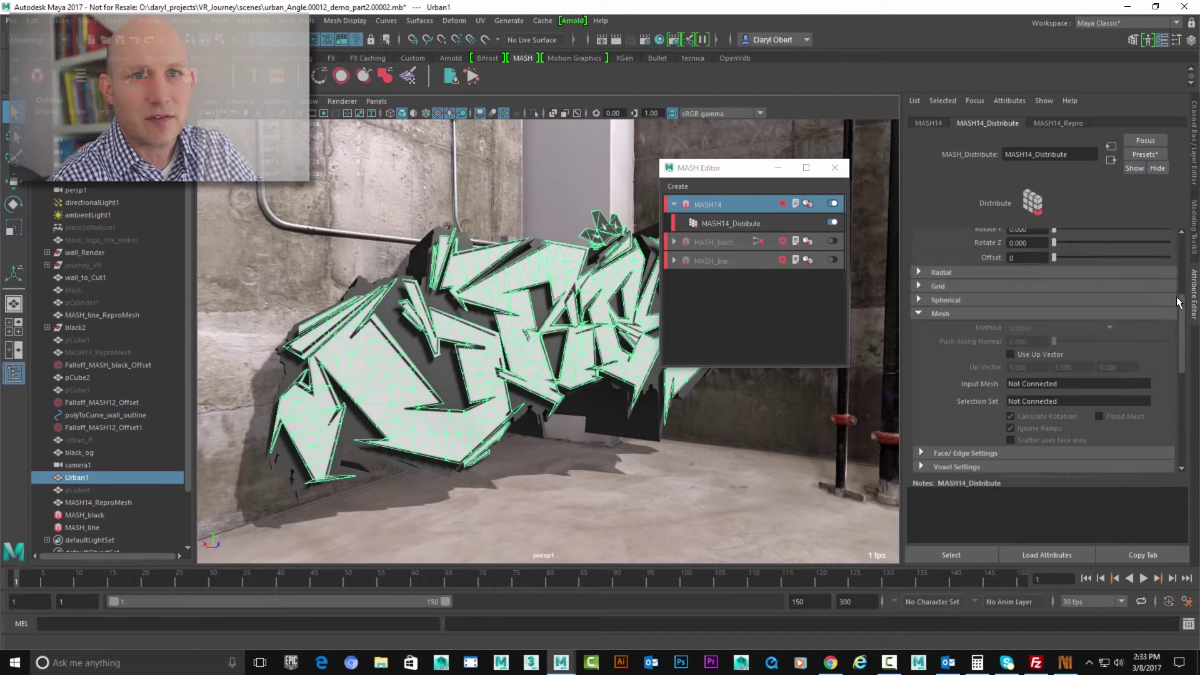
pyautogui.scroll(-4, 1173, 297)
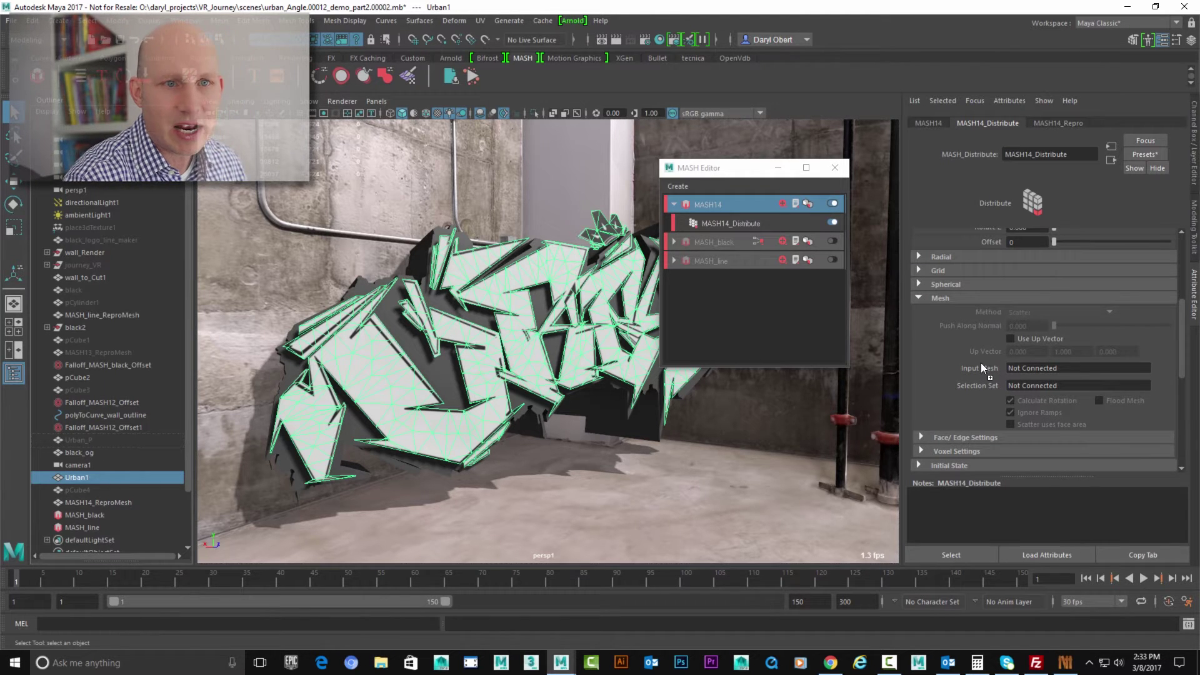
pyautogui.moveTo(1025, 367); pyautogui.dragTo(1026, 365, button='middle')
pyautogui.keyDown('alt'); pyautogui.moveTo(415, 379); pyautogui.dragTo(582, 375, button='right'); pyautogui.keyUp('alt')
pyautogui.keyDown('alt'); pyautogui.moveTo(482, 300); pyautogui.dragTo(580, 390, button='middle'); pyautogui.keyUp('alt')
# Step: Increase the distribution's number of points, set its mesh method to Face Centre, and enable Flood Mesh
pyautogui.scroll(5, 1063, 300)
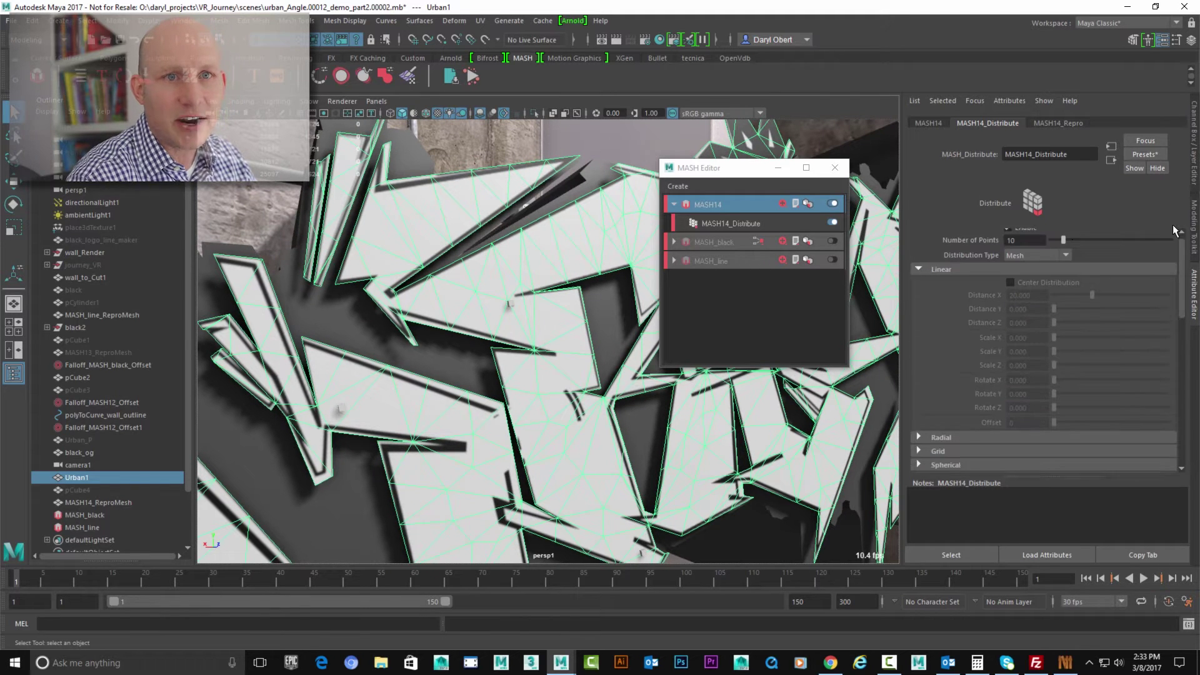
pyautogui.keyDown('ctrl'); pyautogui.moveTo(1032, 246); pyautogui.dragTo(1085, 246); pyautogui.keyUp('ctrl')
pyautogui.moveTo(1178, 306); pyautogui.dragTo(1175, 347)
pyautogui.click(1036, 349)
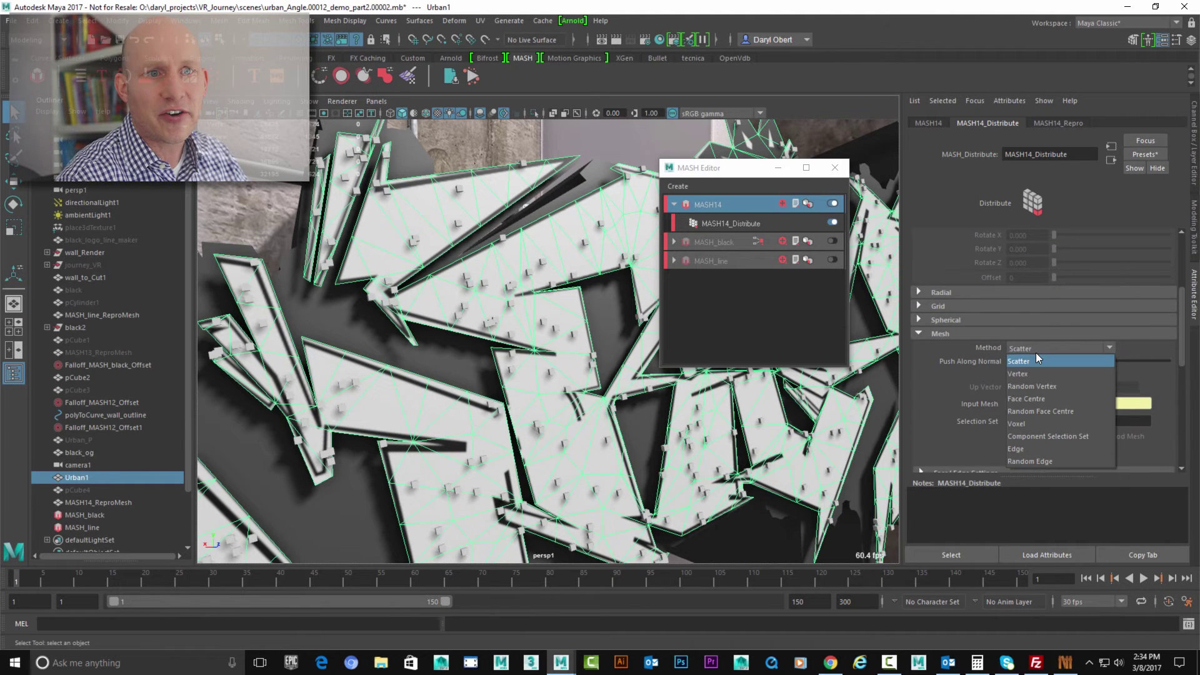
pyautogui.click(1049, 400)
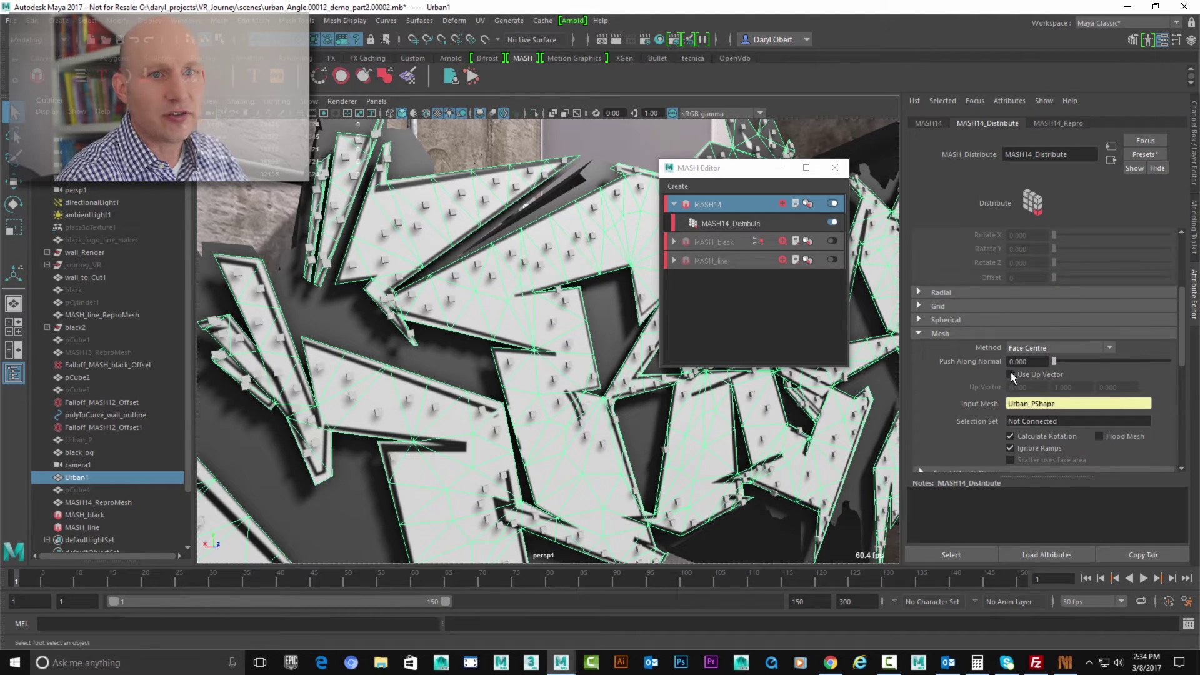
pyautogui.click(1099, 436)
pyautogui.keyDown('alt'); pyautogui.moveTo(558, 351); pyautogui.dragTo(562, 203, button='middle'); pyautogui.keyUp('alt')
pyautogui.scroll(3, 430, 349)
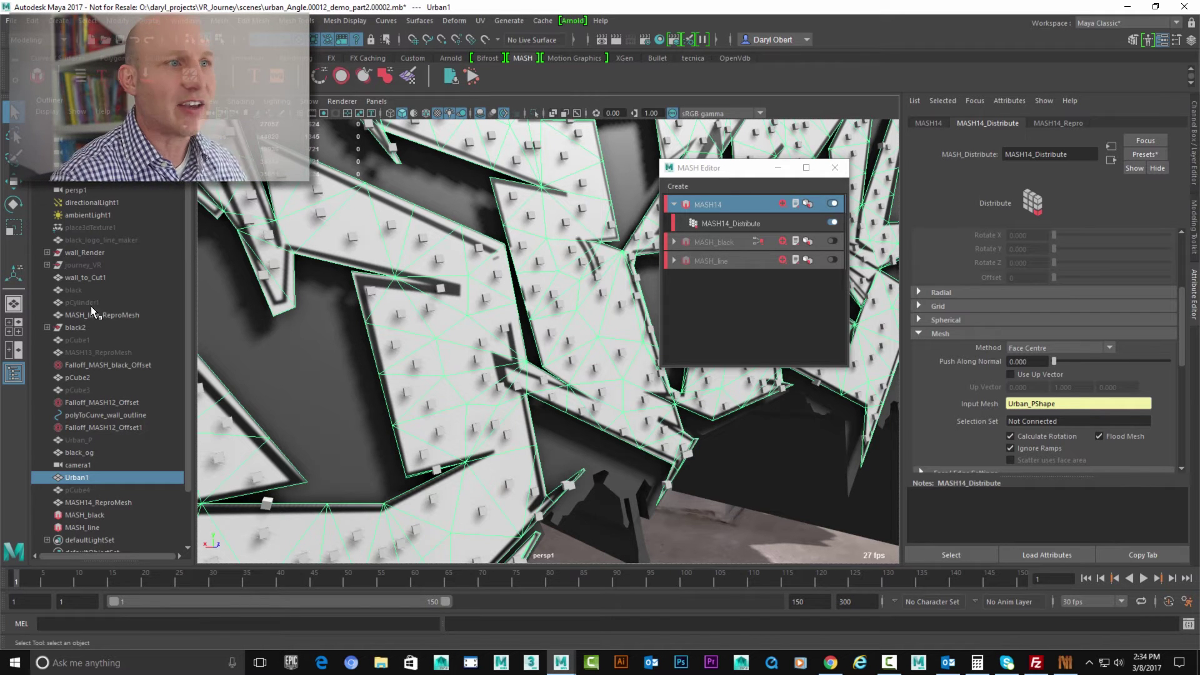
# Step: Add an Explode utility to the MASH14 network and connect Urban1 as its exploding mesh
pyautogui.click(714, 207)
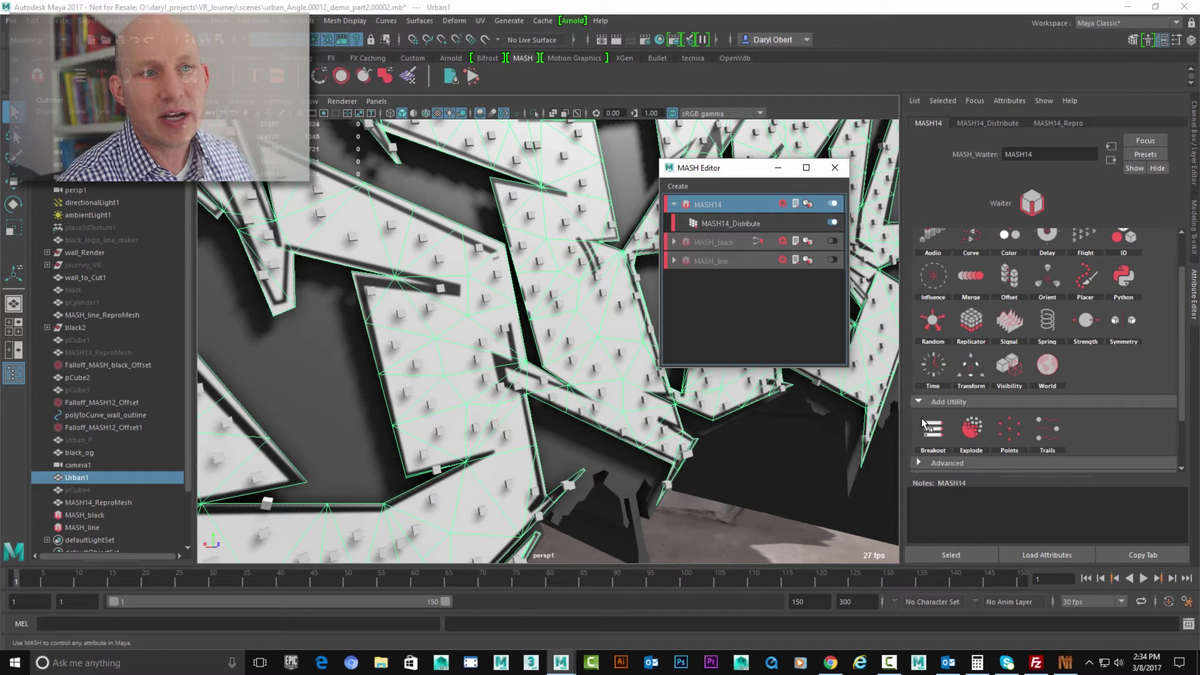
pyautogui.click(972, 429)
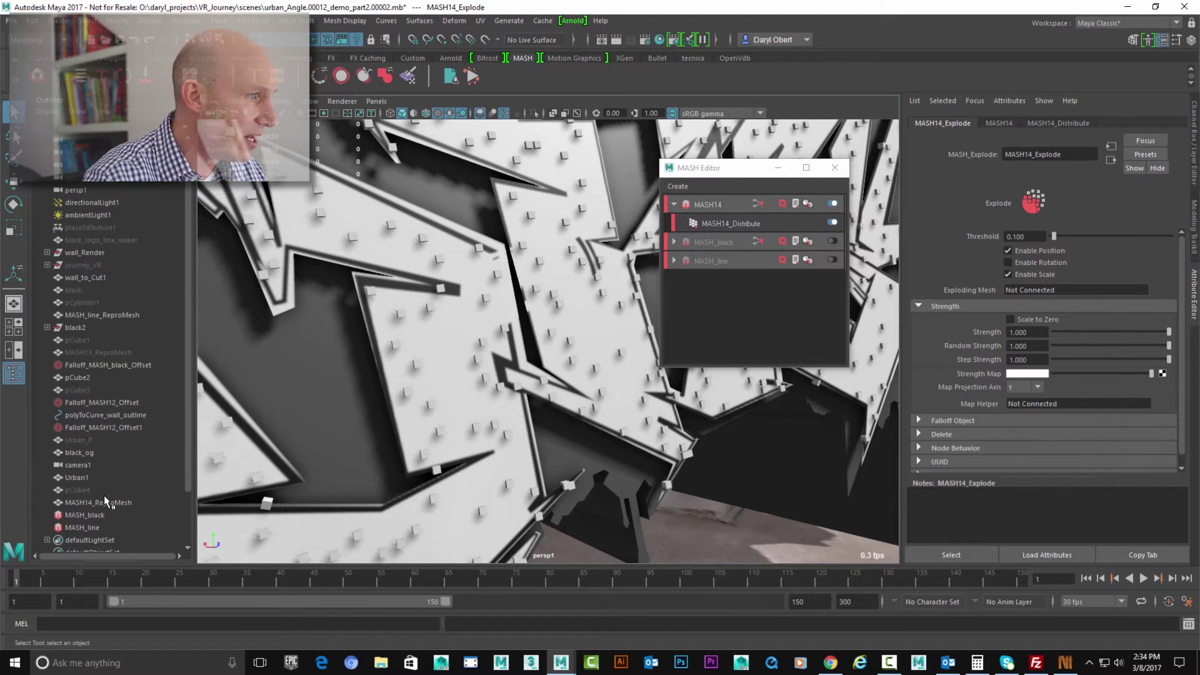
pyautogui.moveTo(73, 478); pyautogui.dragTo(1029, 291, button='middle')
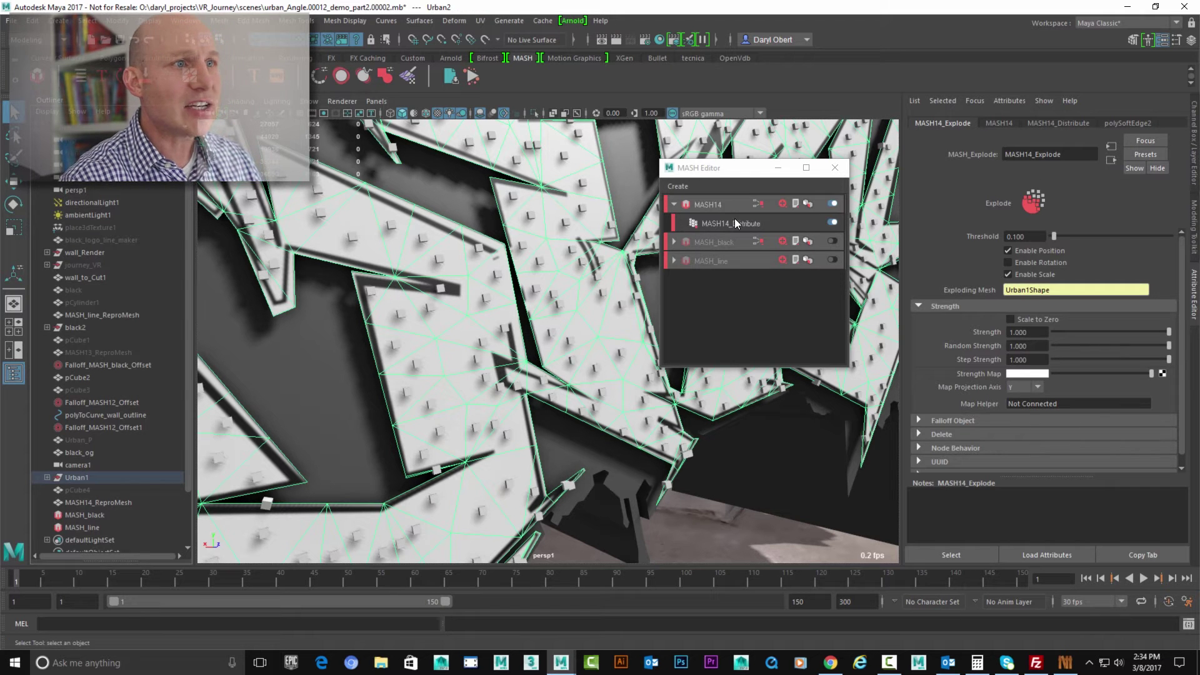
# Step: Add a Signal node to the MASH14 network
pyautogui.click(719, 205)
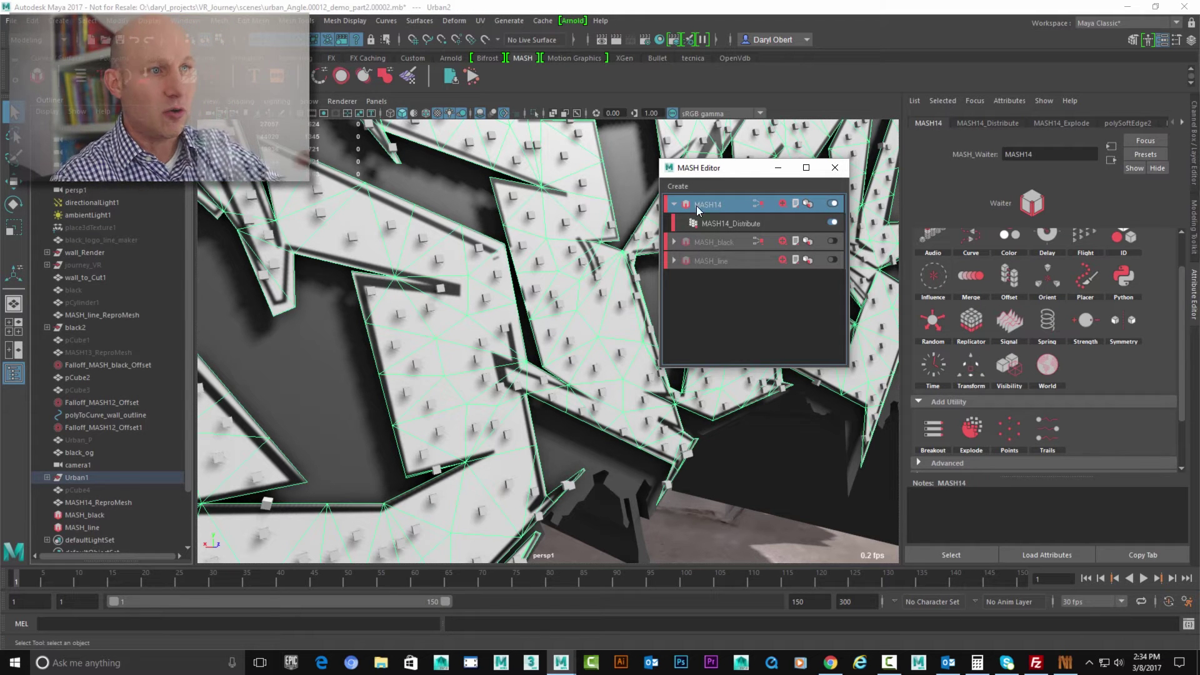
pyautogui.scroll(2, 1183, 310)
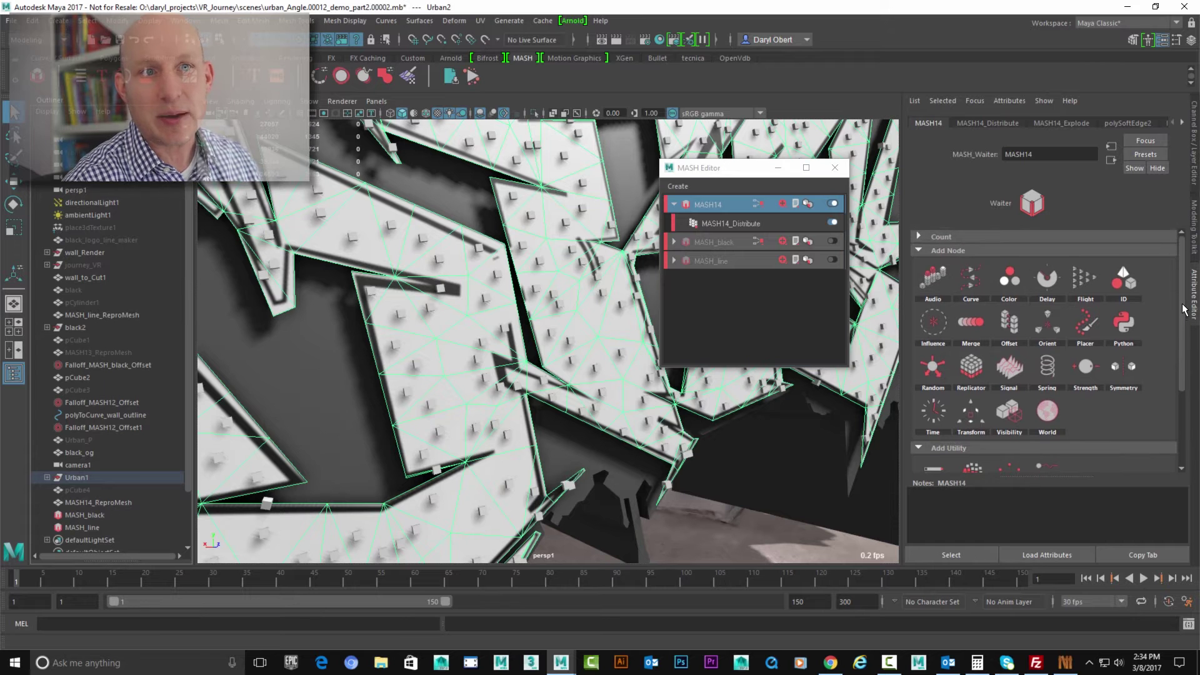
pyautogui.moveTo(1182, 305); pyautogui.dragTo(1182, 303)
pyautogui.click(1012, 366)
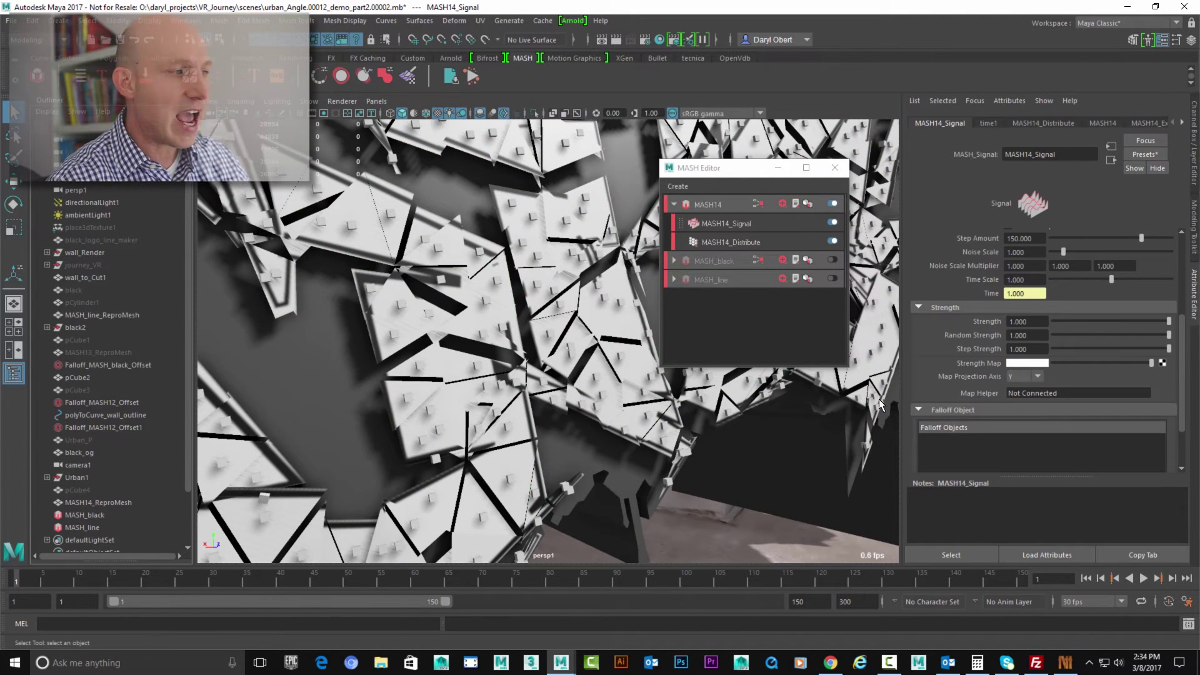
# Step: Play the exploded lettering animation, scrub to frame 89, and check the pieces across the wider lettering
pyautogui.hotkey('alt', 'v')
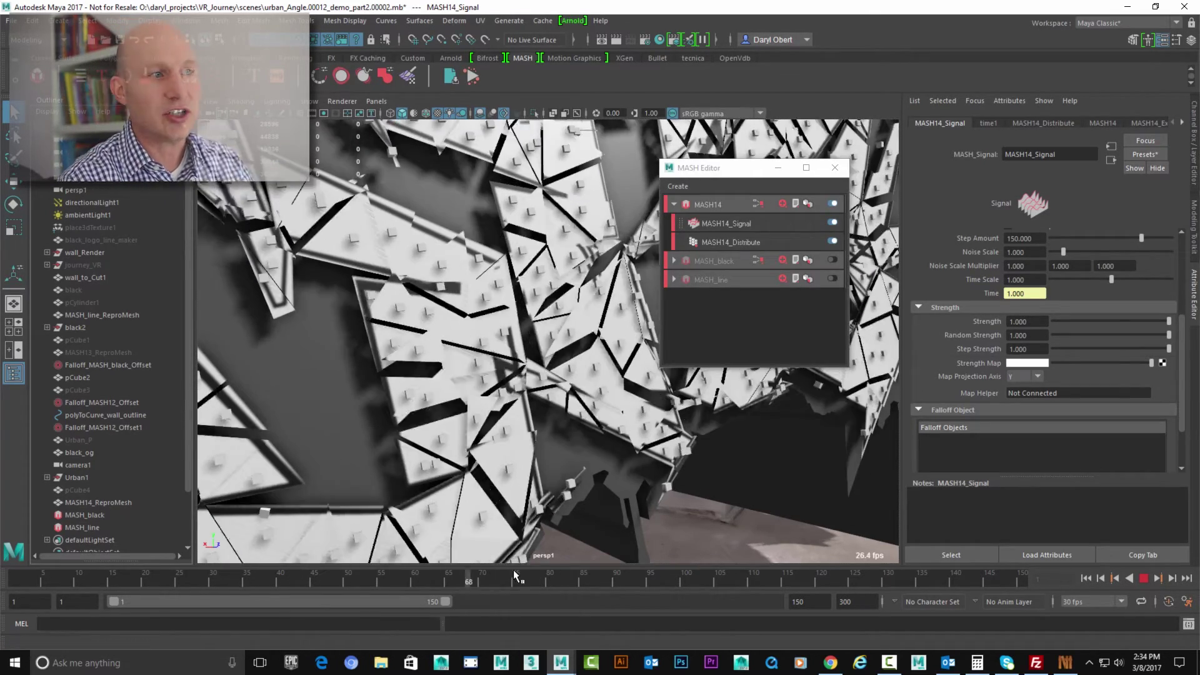
pyautogui.moveTo(497, 564); pyautogui.dragTo(604, 547)
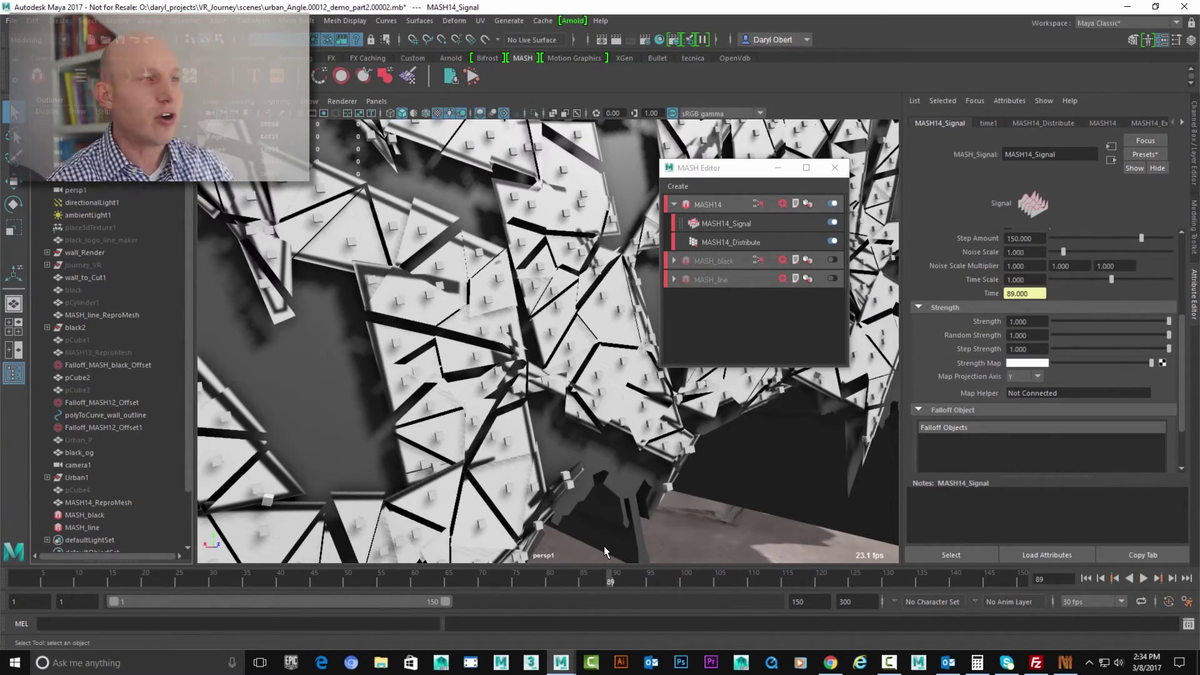
pyautogui.keyDown('alt'); pyautogui.moveTo(377, 332); pyautogui.dragTo(300, 331, button='right'); pyautogui.keyUp('alt')
pyautogui.keyDown('alt'); pyautogui.moveTo(300, 331); pyautogui.dragTo(300, 371, button='middle'); pyautogui.keyUp('alt')
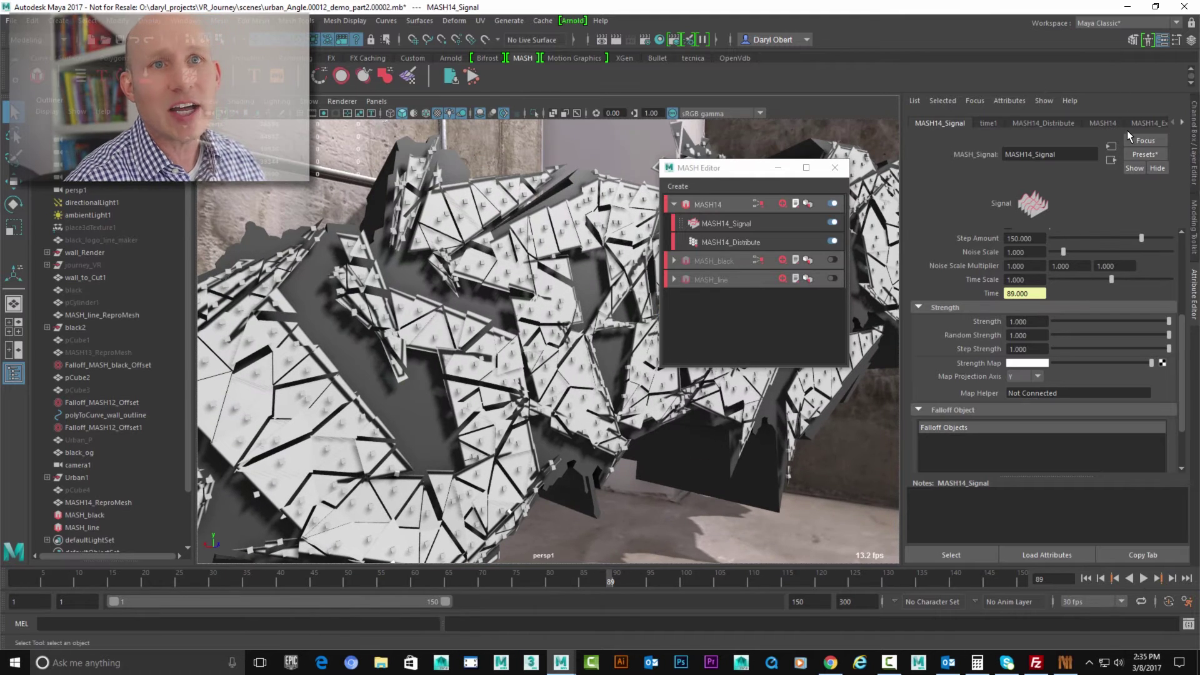
# Step: Apply a saved preset to MASH14_Signal and scrub the animation to frame 58
pyautogui.click(1146, 155)
pyautogui.moveTo(1108, 190)
pyautogui.click(1034, 191)
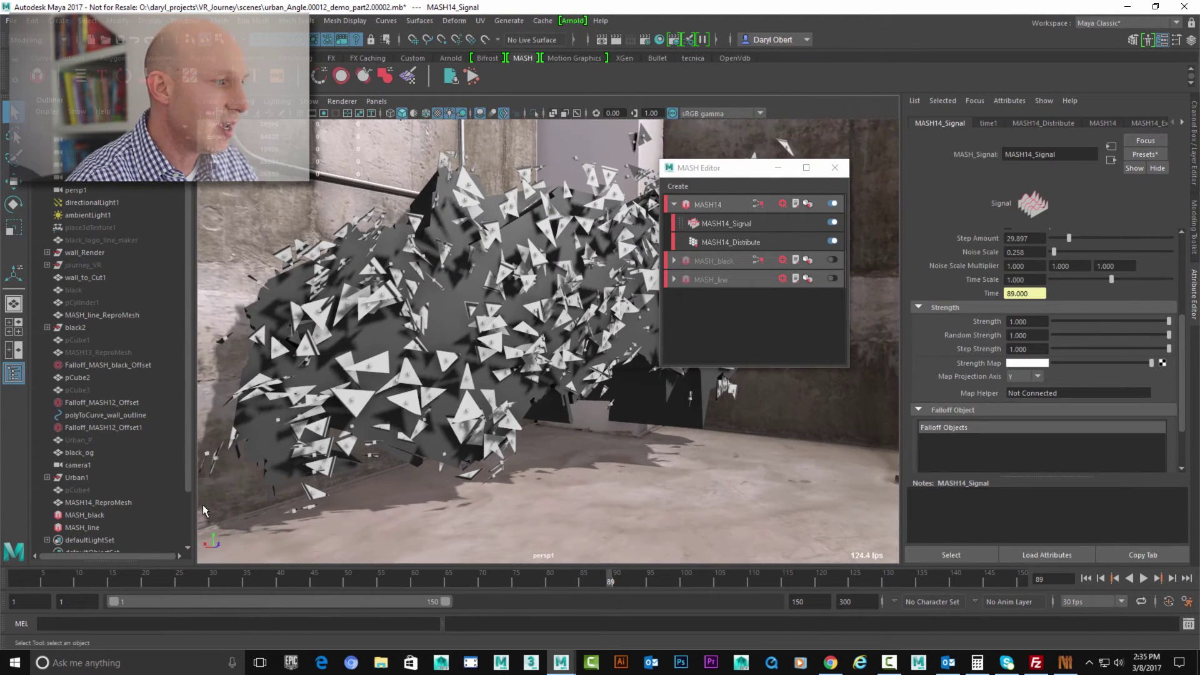
pyautogui.moveTo(31, 567); pyautogui.dragTo(404, 561)
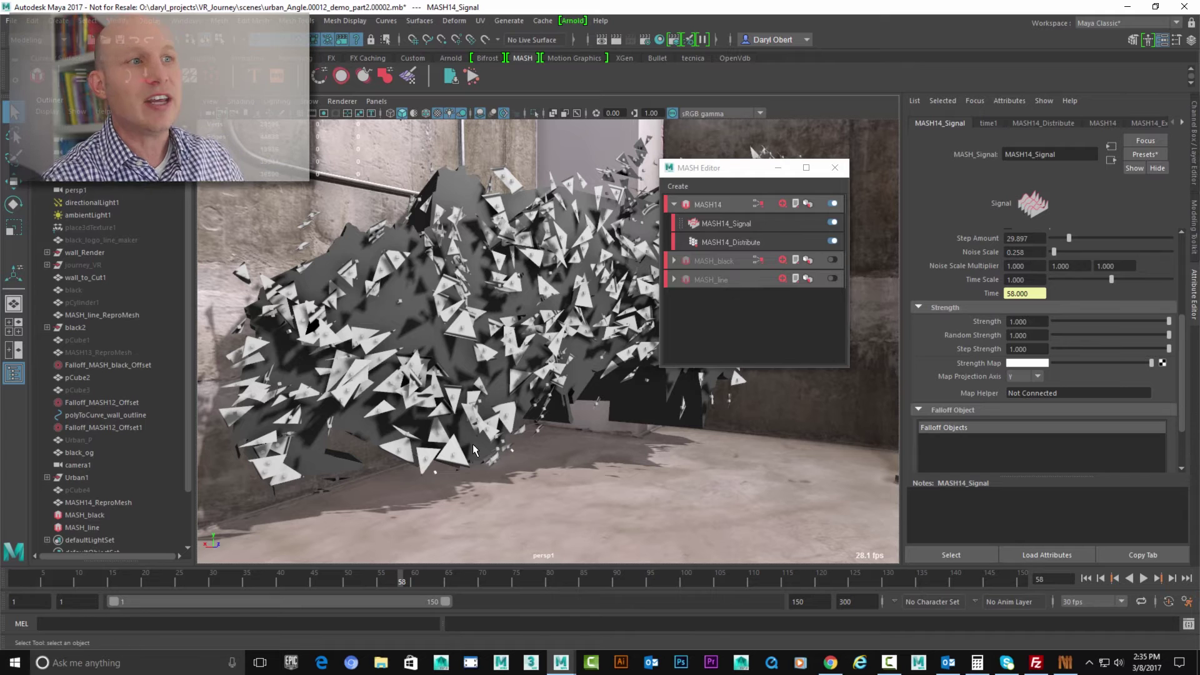
# Step: Create a new falloff object for MASH14_Signal
pyautogui.moveTo(770, 167); pyautogui.dragTo(800, 163)
pyautogui.moveTo(1171, 329)
pyautogui.mouseDown()
pyautogui.moveTo(1119, 329)
pyautogui.moveTo(1188, 329)
pyautogui.moveTo(1061, 335)
pyautogui.moveTo(1198, 339)
pyautogui.moveTo(1073, 337)
pyautogui.moveTo(1188, 335)
pyautogui.mouseUp()
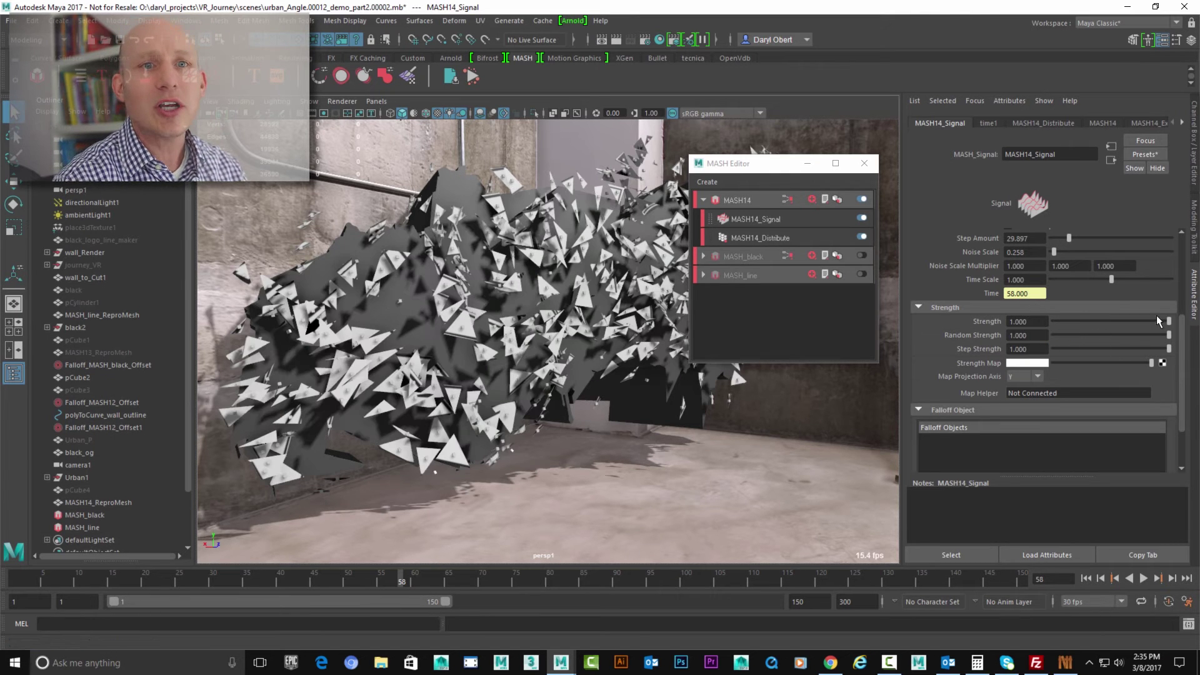
pyautogui.scroll(-3, 1180, 347)
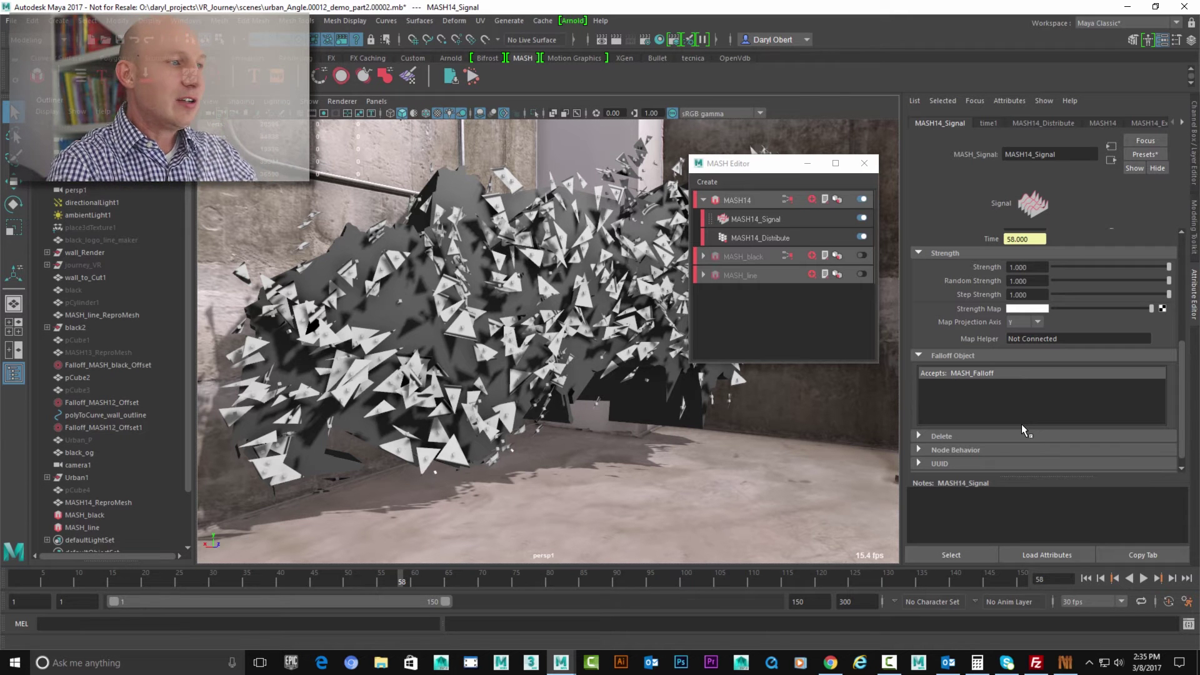
pyautogui.rightClick(967, 400)
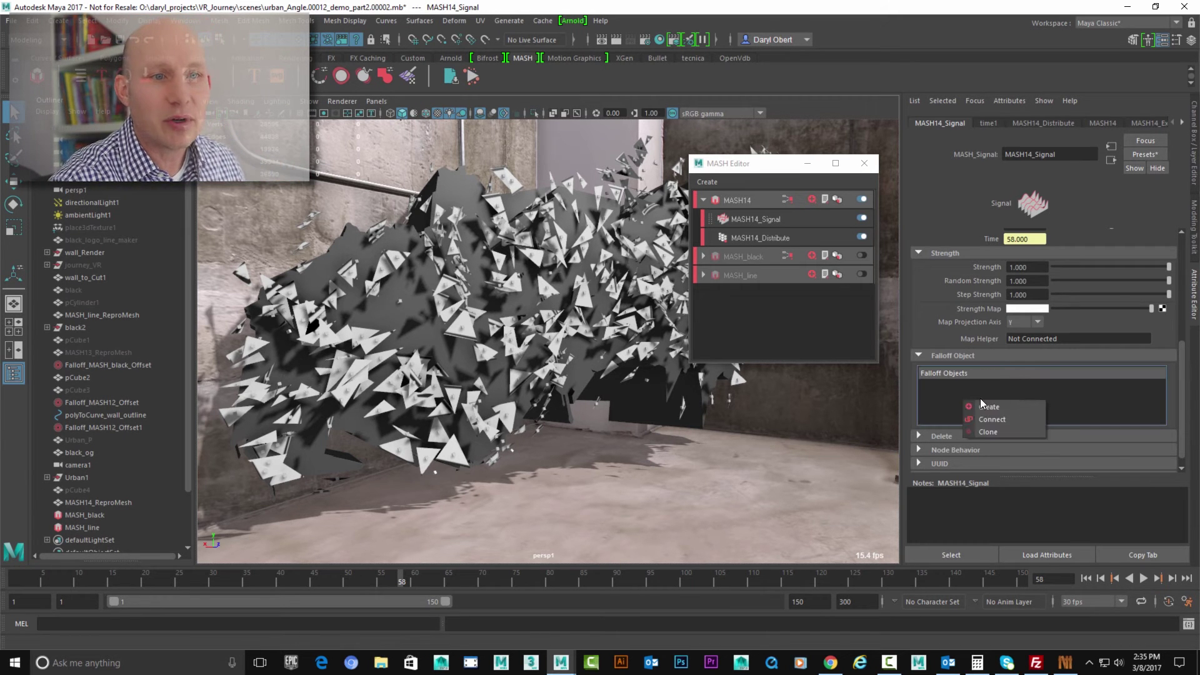
pyautogui.click(1007, 407)
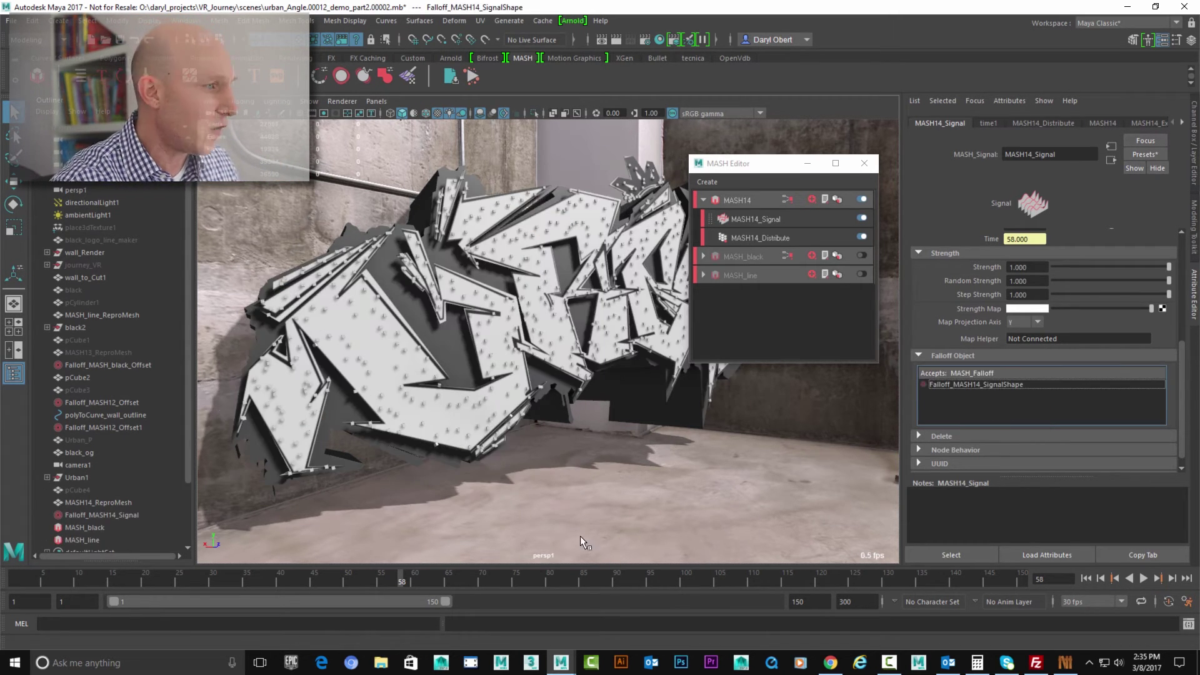
# Step: Select the Falloff_MASH14_Signal object and show all object types in the persp1 view
pyautogui.click(105, 515)
pyautogui.press('space')
pyautogui.click(486, 249)
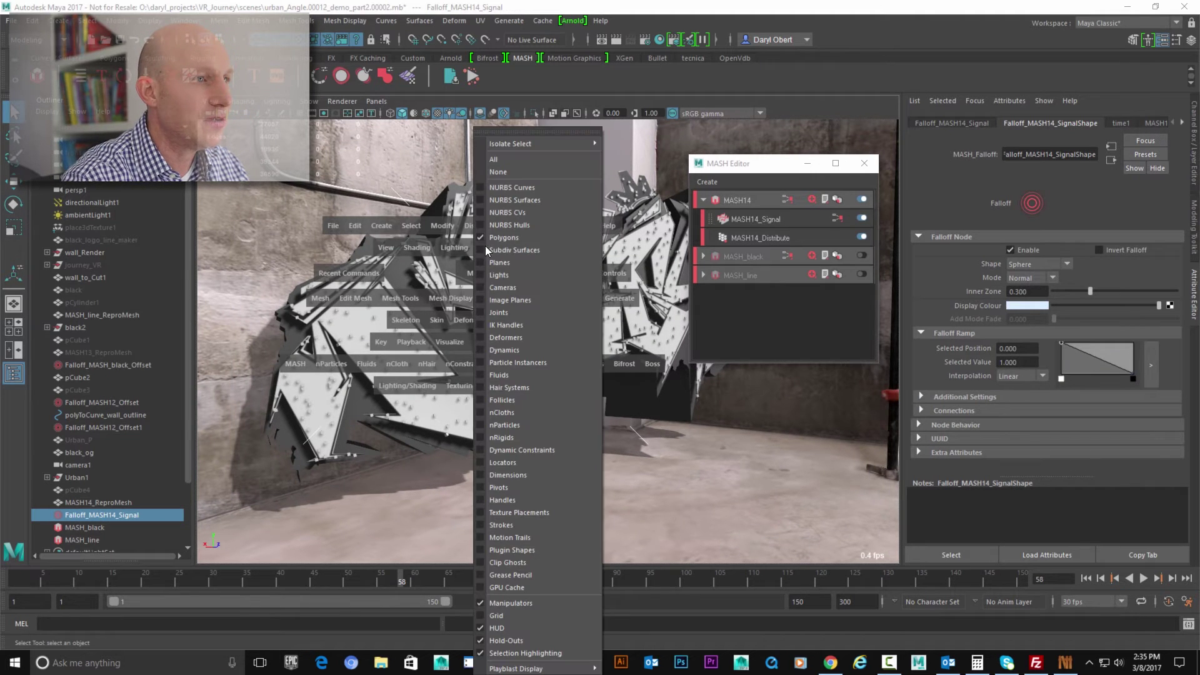
pyautogui.click(502, 157)
pyautogui.keyDown('alt'); pyautogui.moveTo(439, 343); pyautogui.dragTo(440, 372, button='middle'); pyautogui.keyUp('alt')
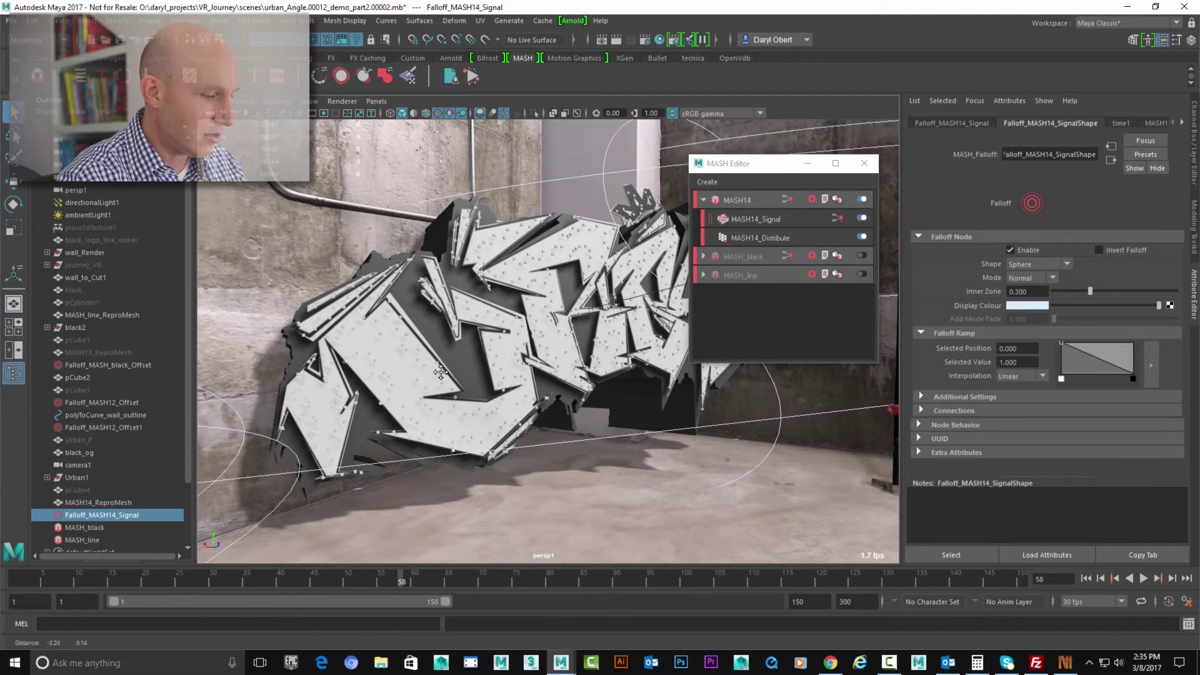
# Step: Move the Signal falloff sphere to the lettering's lower left area and scale it up
pyautogui.press('w')
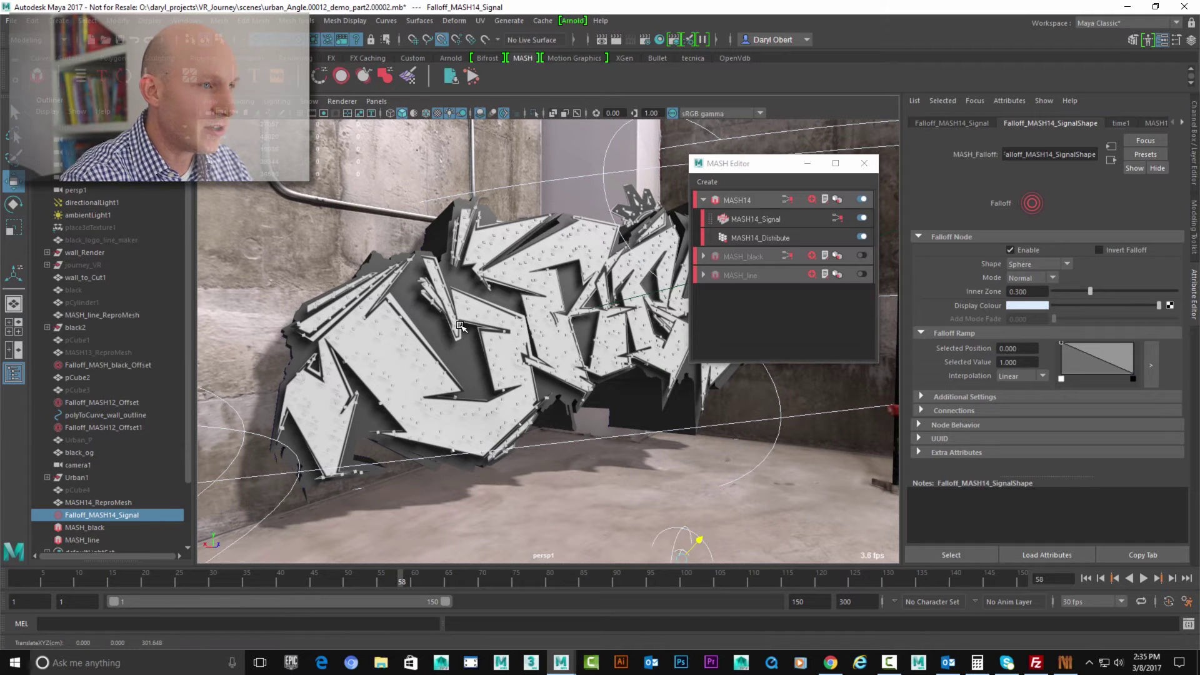
pyautogui.moveTo(641, 545); pyautogui.dragTo(382, 479)
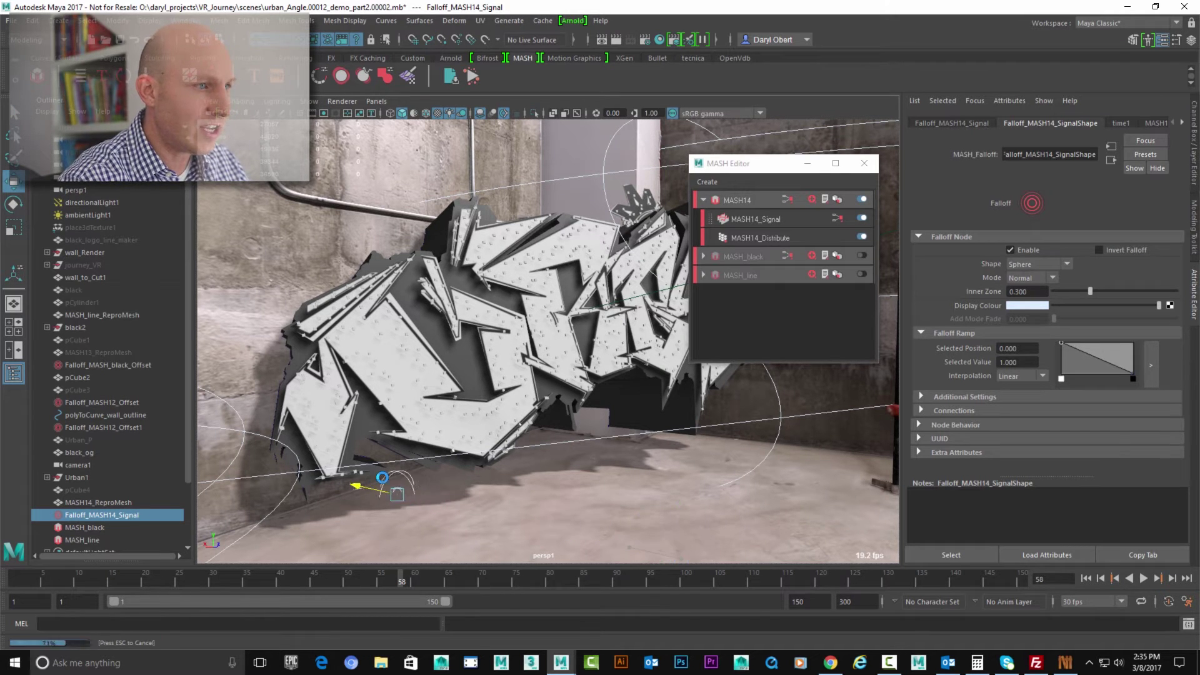
pyautogui.press('r')
pyautogui.moveTo(510, 499); pyautogui.dragTo(594, 491)
pyautogui.keyDown('alt'); pyautogui.moveTo(525, 469); pyautogui.dragTo(531, 445); pyautogui.keyUp('alt')
# Step: Hide the Falloff_MASH_black_Offset, Falloff_MASH12_Offset and Falloff_MASH12_Offset1 objects
pyautogui.click(239, 466)
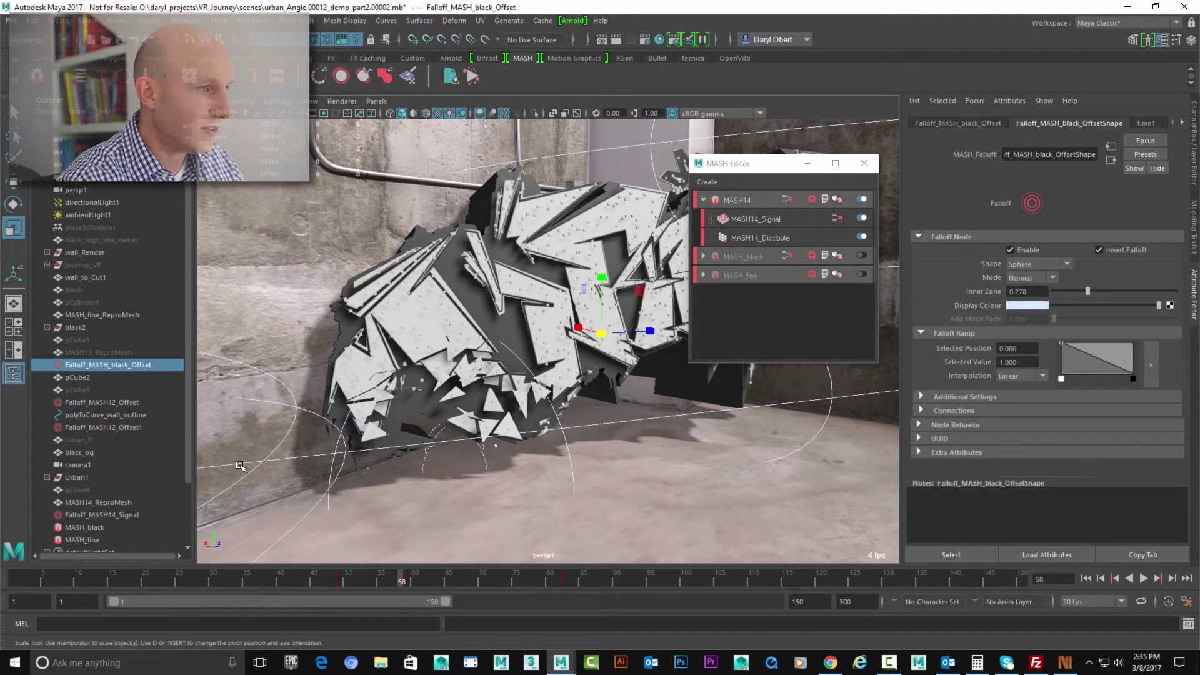
pyautogui.press('h')
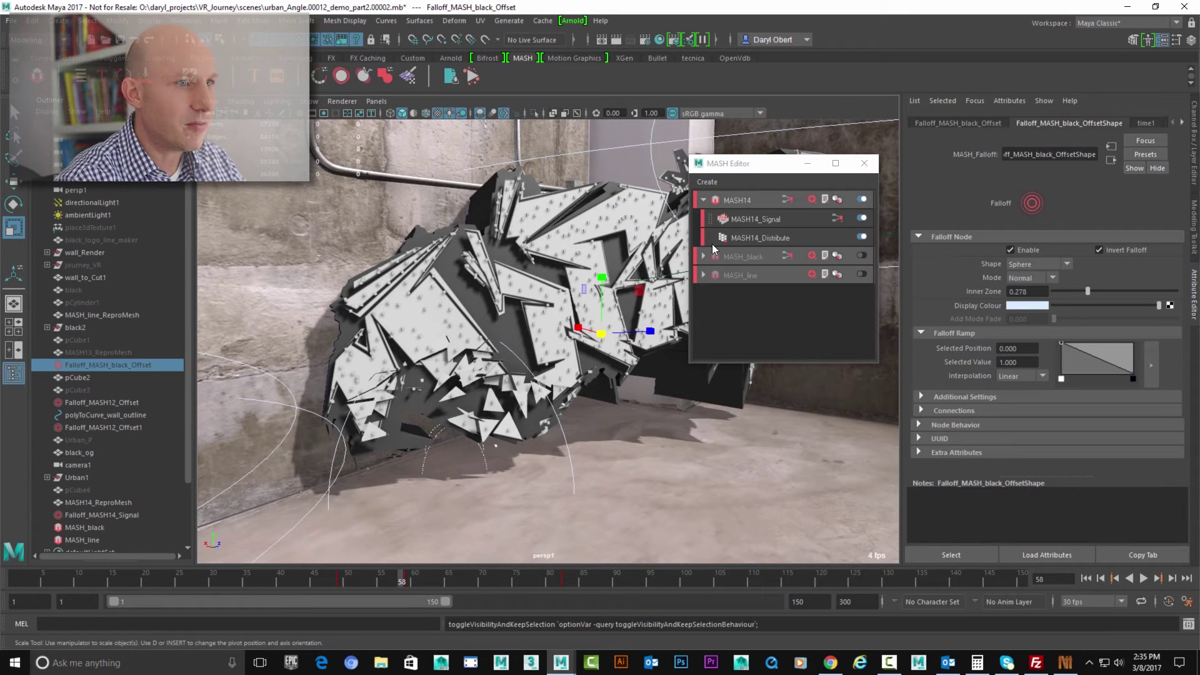
pyautogui.click(652, 144)
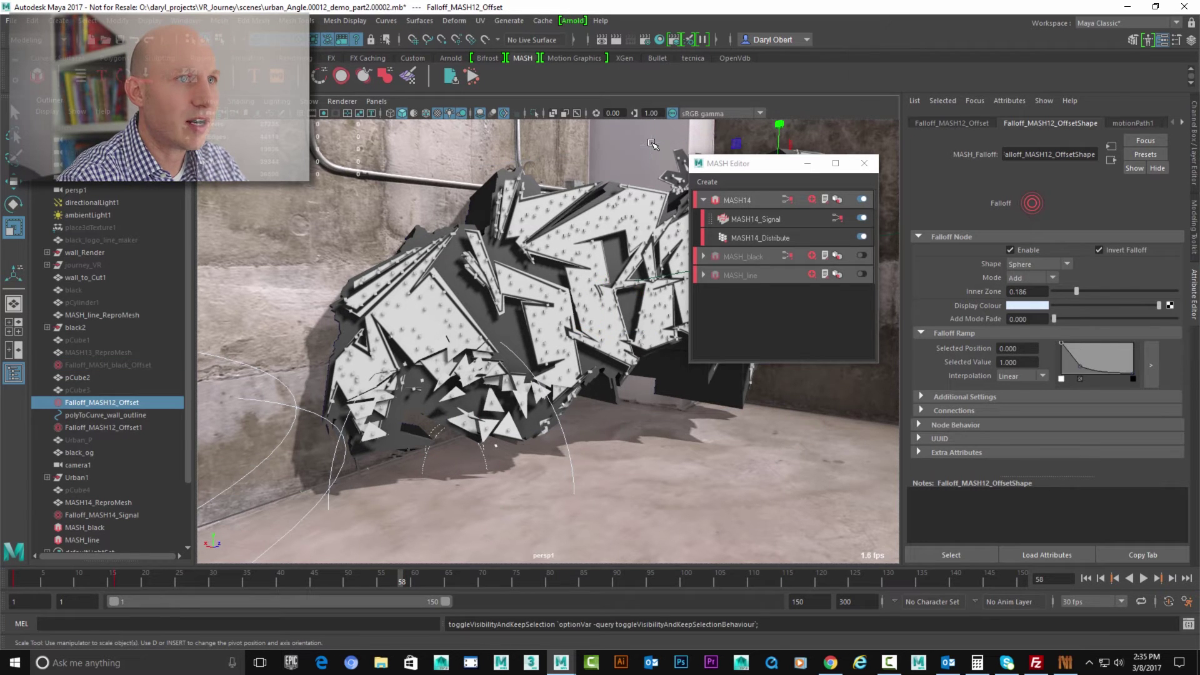
pyautogui.click(288, 431)
pyautogui.press('h')
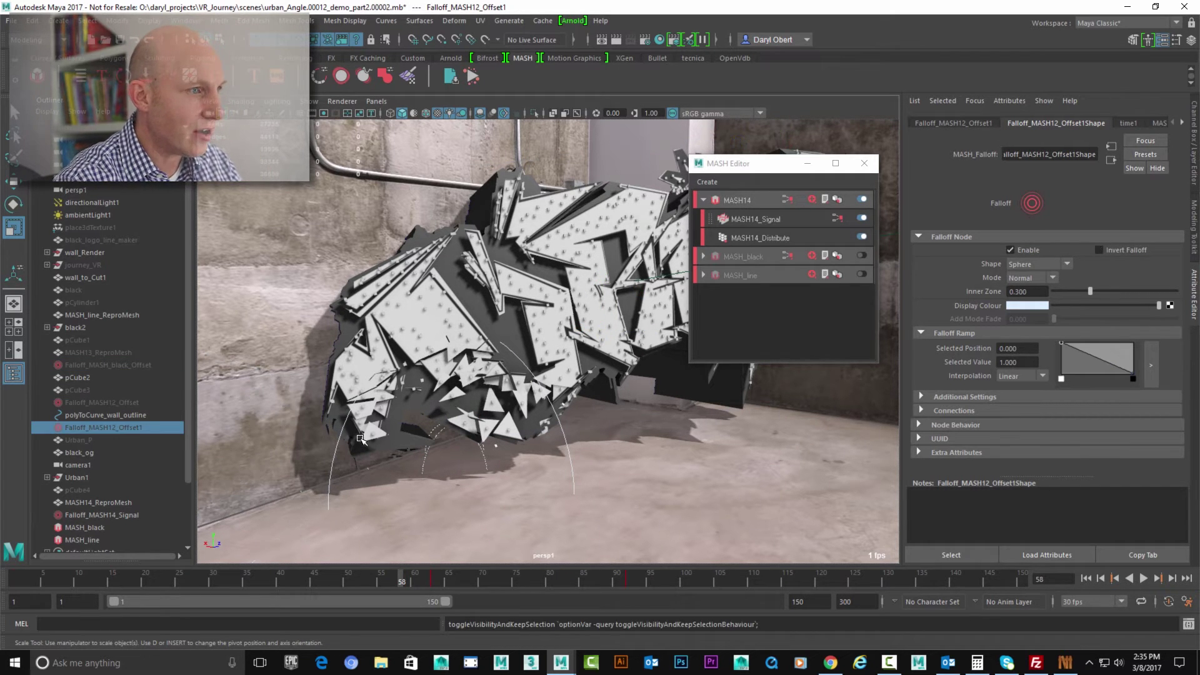
# Step: Reselect Falloff_MASH14_Signal and raise it to the middle of the lettering's left half
pyautogui.click(342, 439)
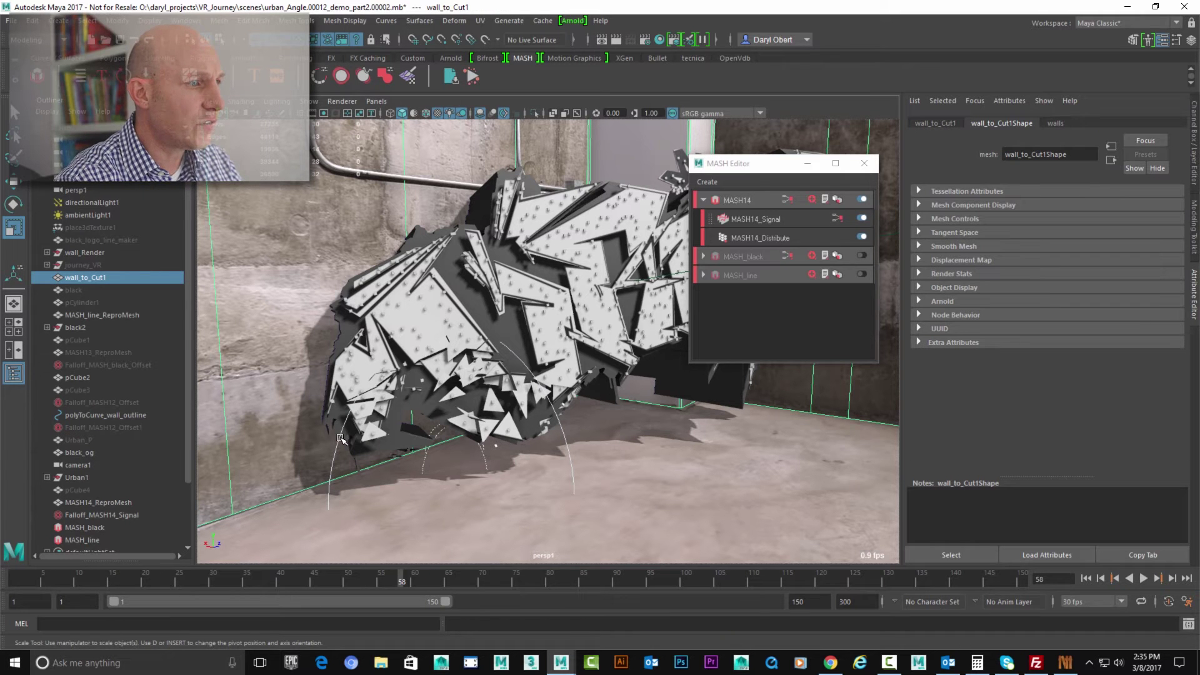
pyautogui.click(327, 509)
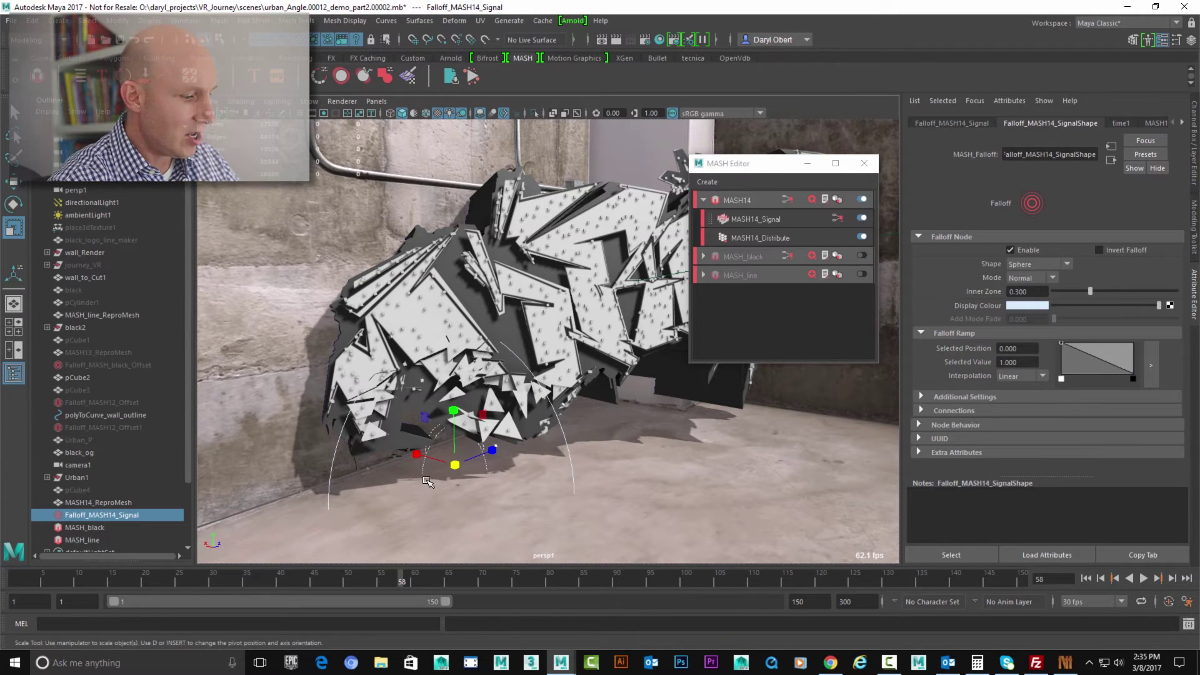
pyautogui.press('w')
pyautogui.moveTo(455, 410); pyautogui.dragTo(453, 320)
pyautogui.moveTo(456, 242); pyautogui.dragTo(457, 257)
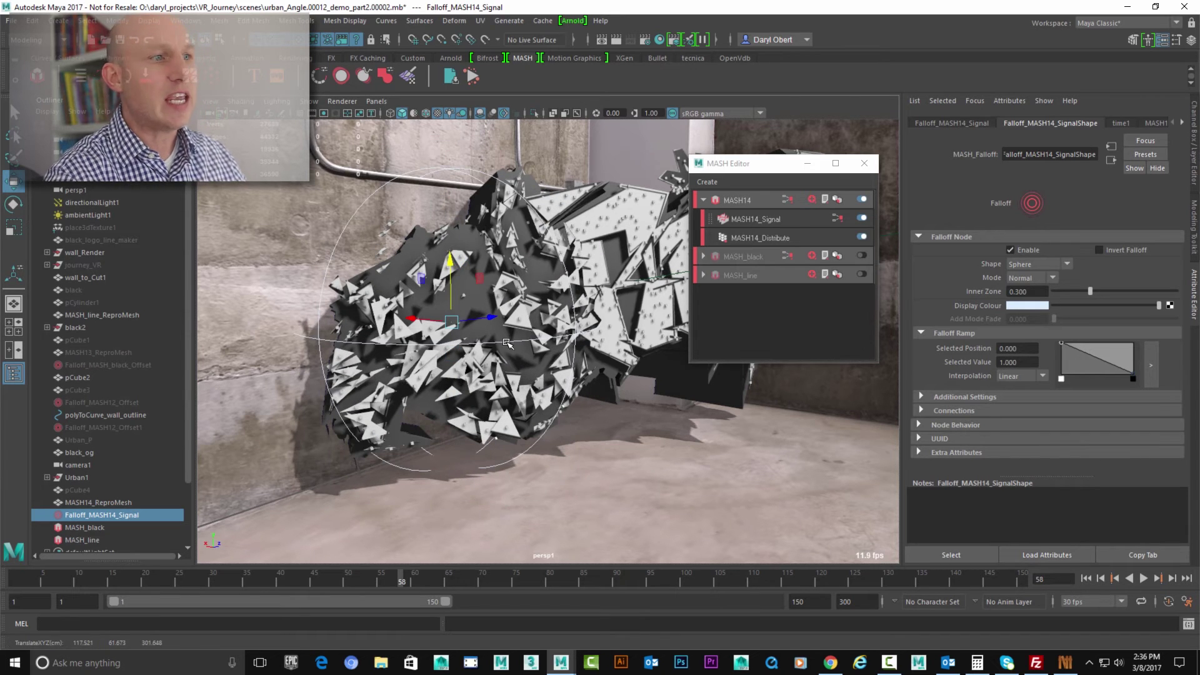
# Step: Invert the Signal falloff and move its sphere along the wall past the lettering's left end
pyautogui.click(1101, 250)
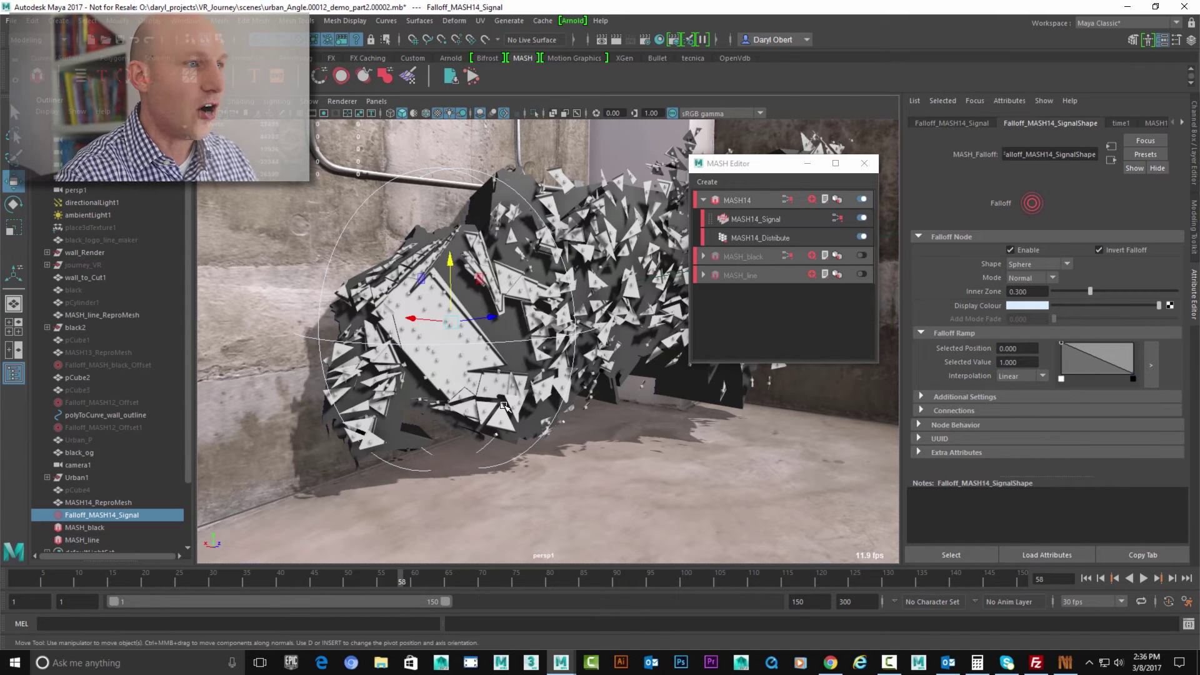
pyautogui.moveTo(496, 322); pyautogui.dragTo(338, 355)
pyautogui.press('e')
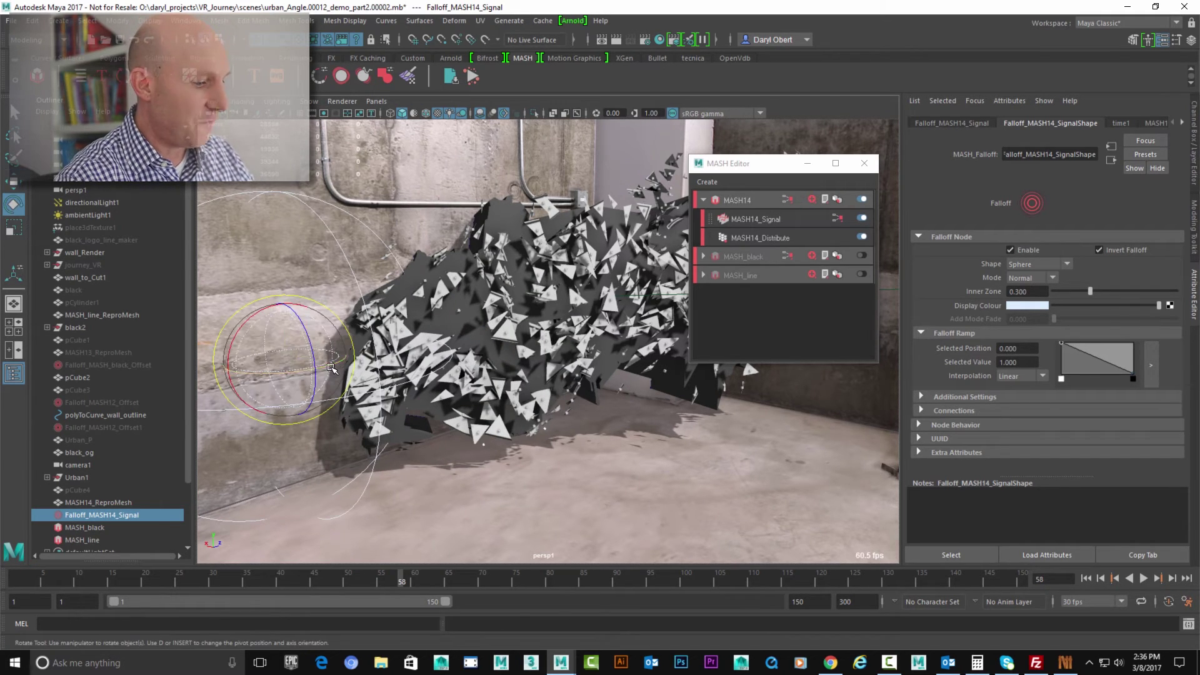
# Step: Scale the Signal falloff sphere down slightly beside the lettering's left end
pyautogui.press('r')
pyautogui.moveTo(283, 360); pyautogui.dragTo(311, 356)
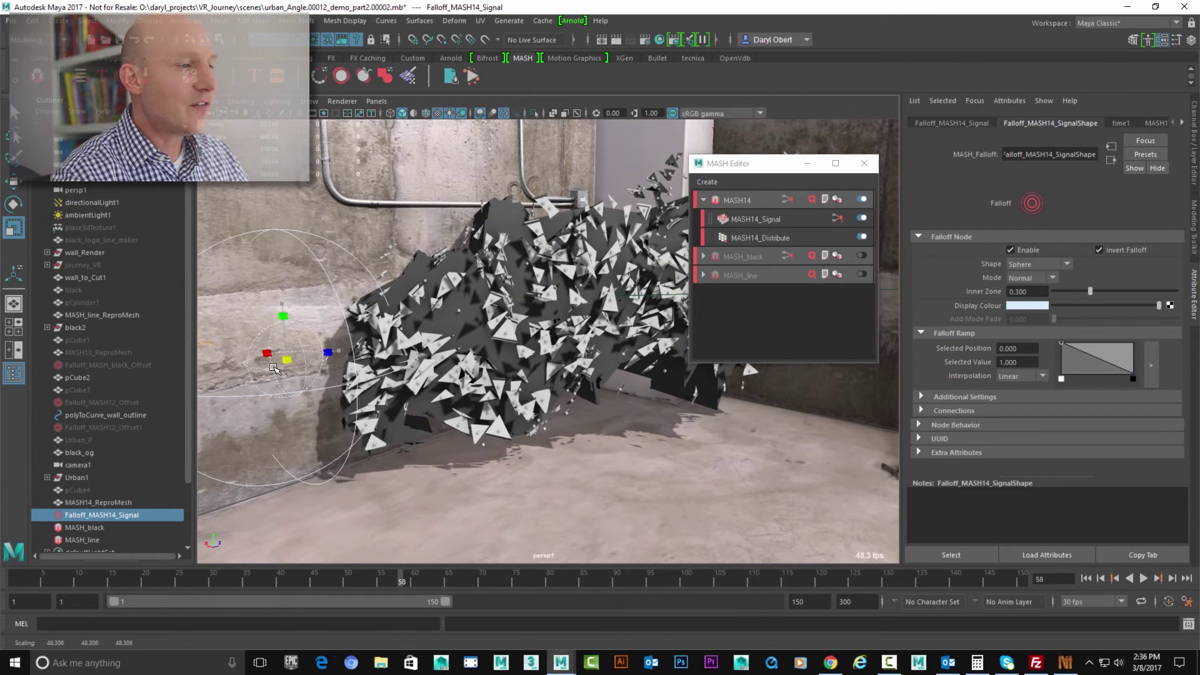
pyautogui.keyDown('alt'); pyautogui.moveTo(432, 383); pyautogui.dragTo(452, 391); pyautogui.keyUp('alt')
# Step: Add an Offset node to the MASH14 network
pyautogui.click(699, 259)
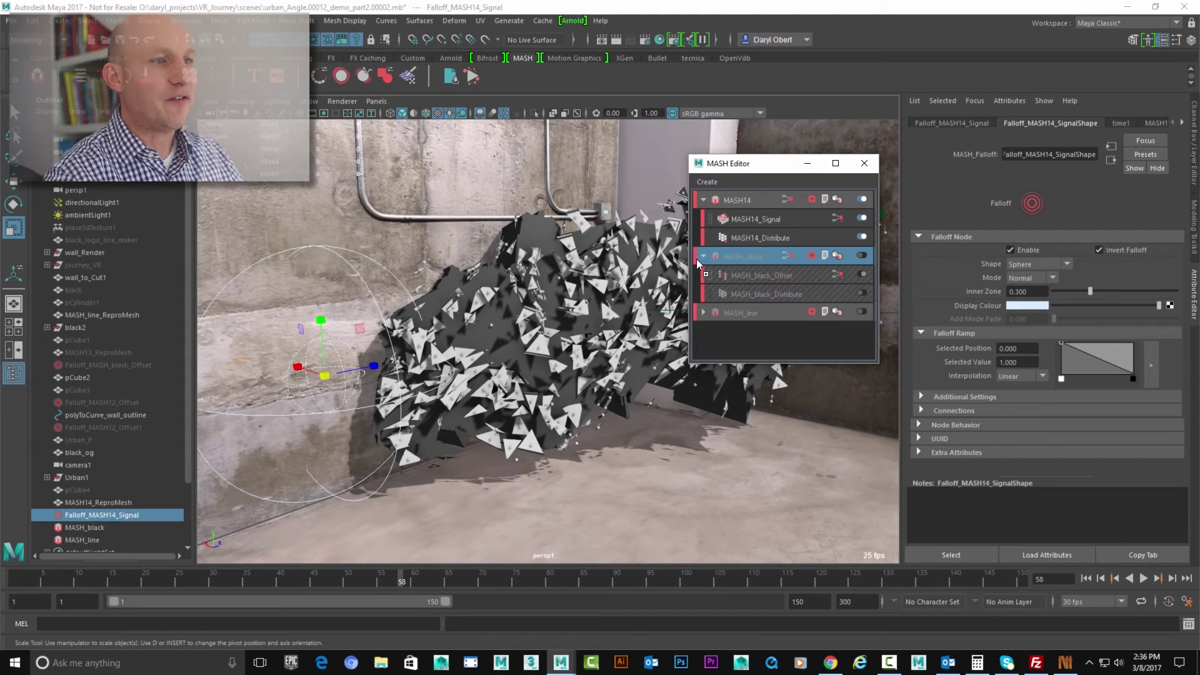
pyautogui.click(703, 256)
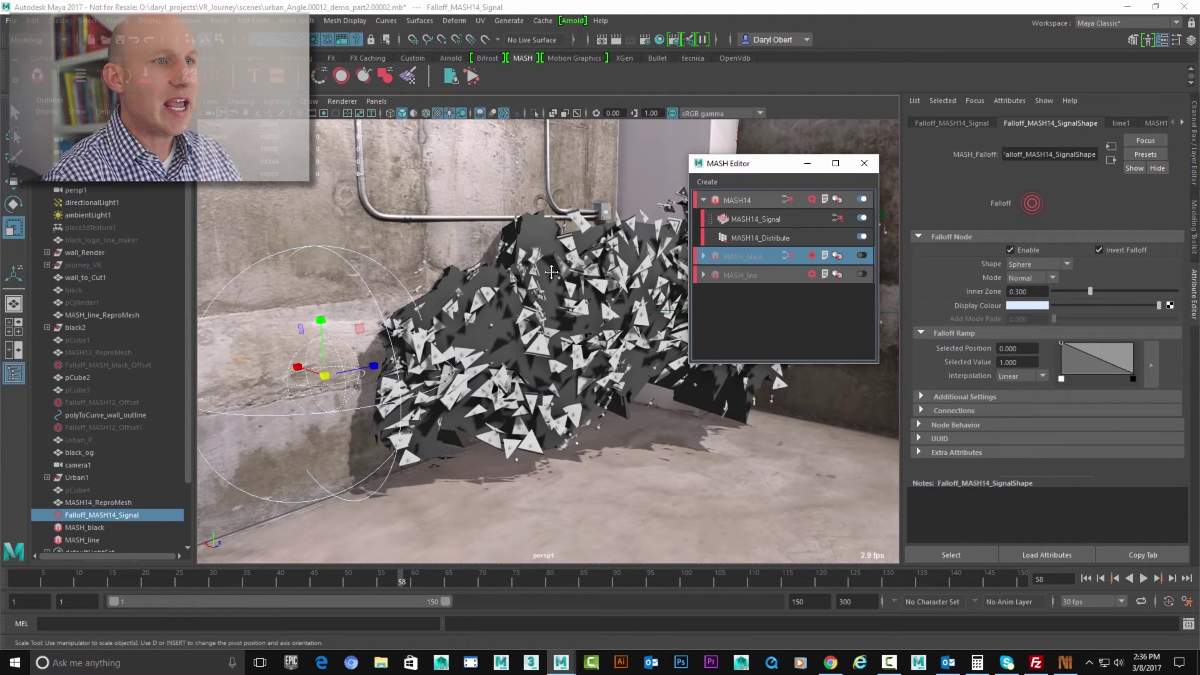
pyautogui.click(738, 200)
pyautogui.click(1011, 327)
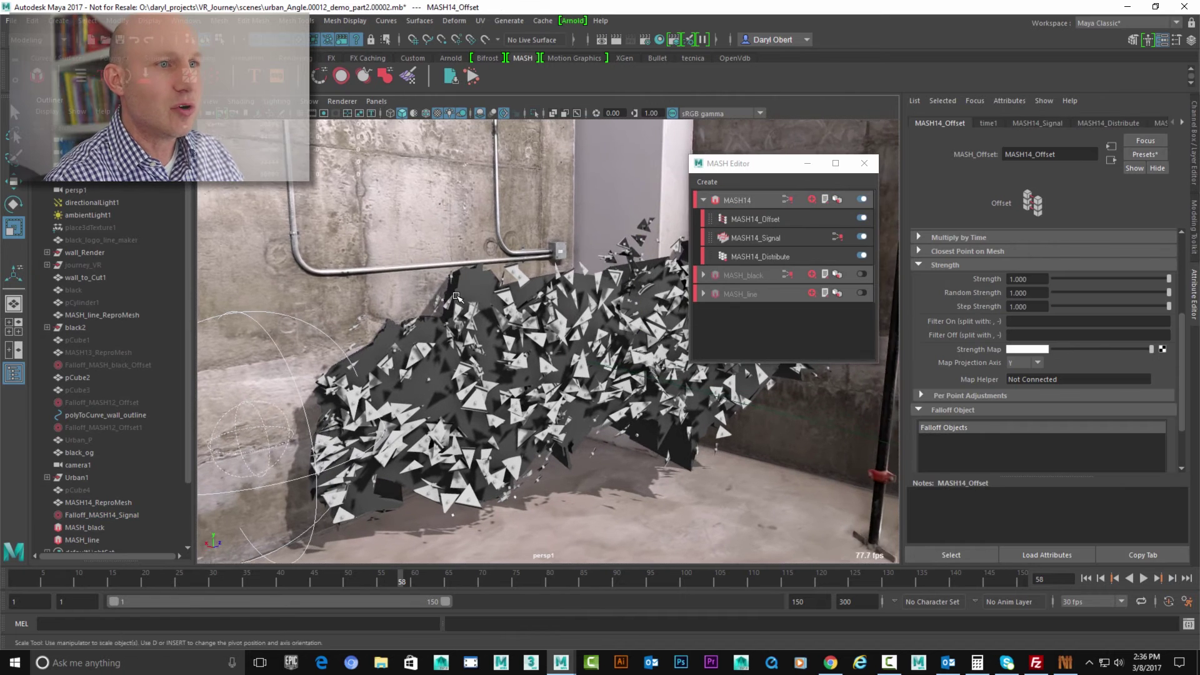
# Step: Set the MASH14_Offset position to -19, 87, -34 so the pieces shift up and away from the lettering
pyautogui.click(835, 224)
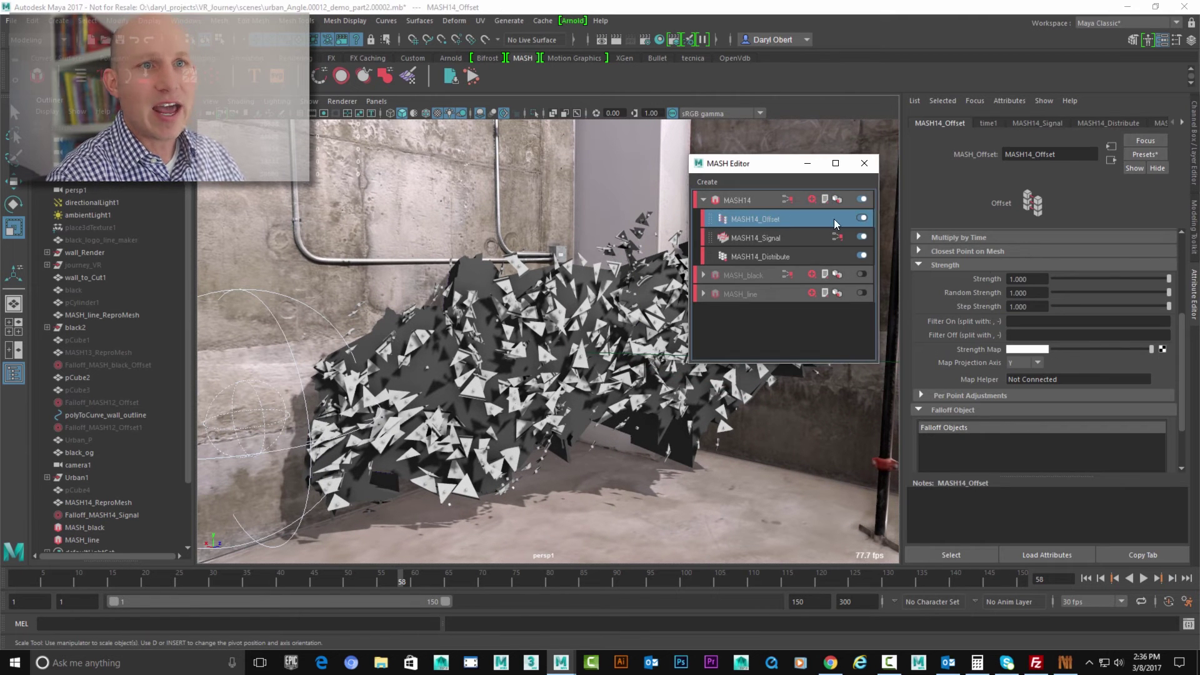
pyautogui.scroll(3, 1187, 339)
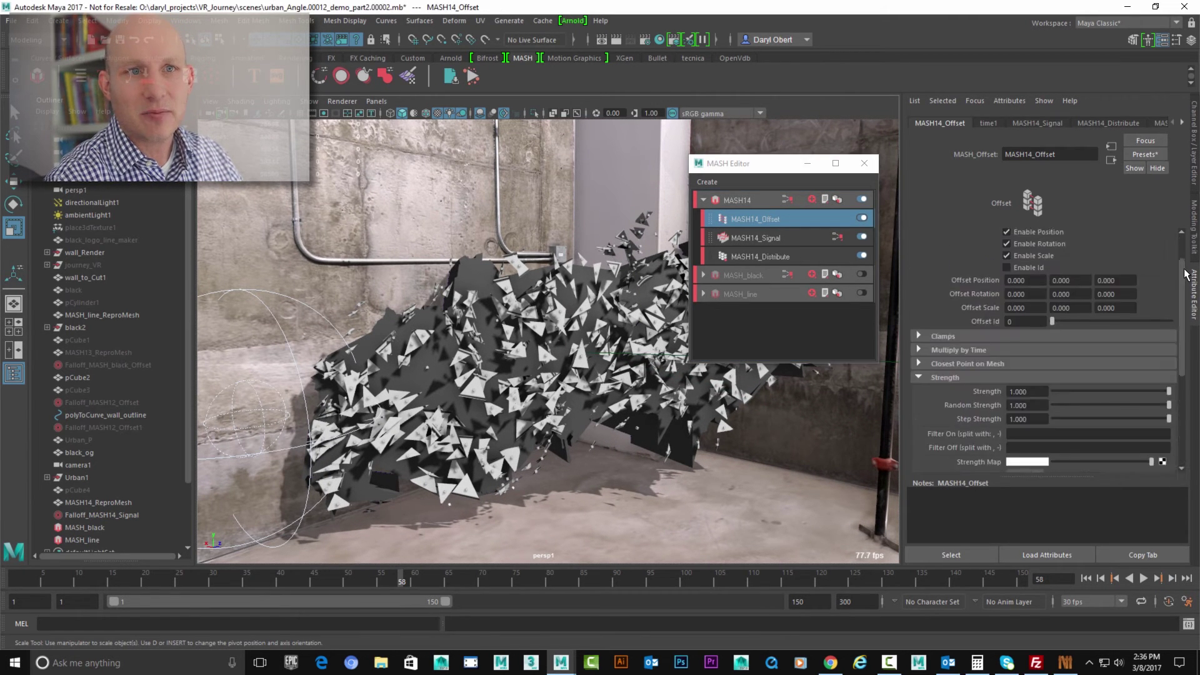
pyautogui.keyDown('ctrl'); pyautogui.moveTo(1063, 326); pyautogui.dragTo(1115, 323); pyautogui.keyUp('ctrl')
pyautogui.keyDown('ctrl'); pyautogui.moveTo(1013, 327); pyautogui.dragTo(1002, 325); pyautogui.keyUp('ctrl')
pyautogui.keyDown('ctrl'); pyautogui.moveTo(1098, 324); pyautogui.dragTo(1082, 329); pyautogui.keyUp('ctrl')
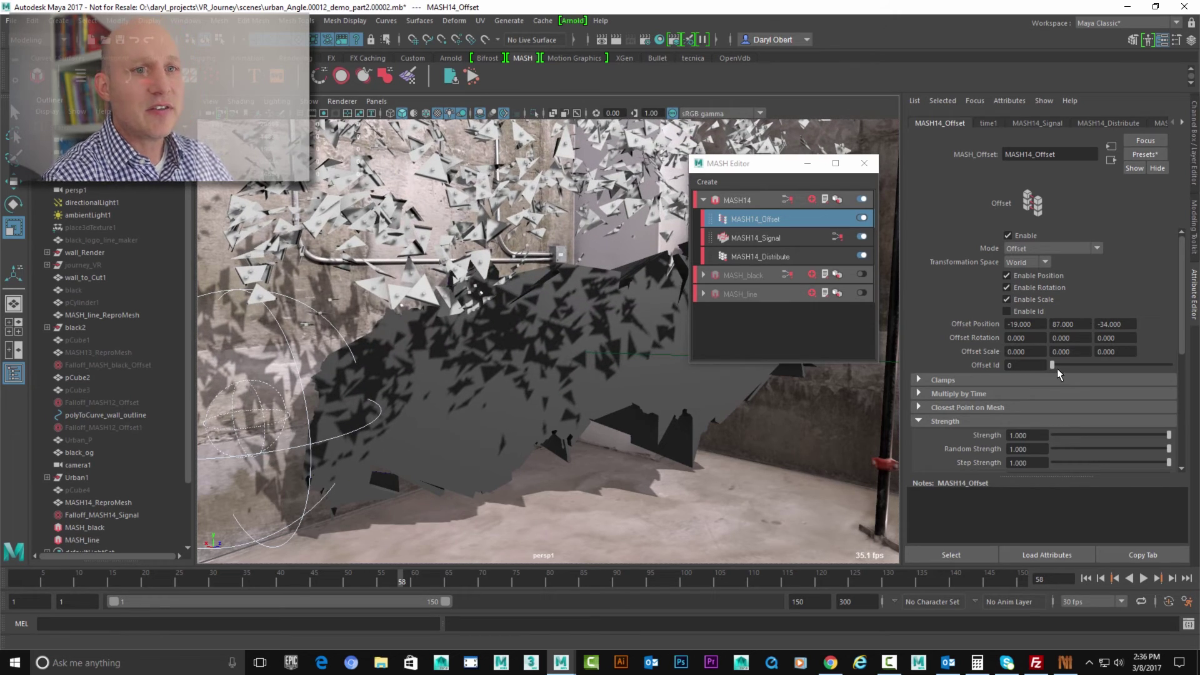
# Step: Set the MASH14_Offset scale to -1 on all three axes to shrink the pieces to nothing
pyautogui.keyDown('alt'); pyautogui.moveTo(526, 271); pyautogui.dragTo(536, 357, button='middle'); pyautogui.keyUp('alt')
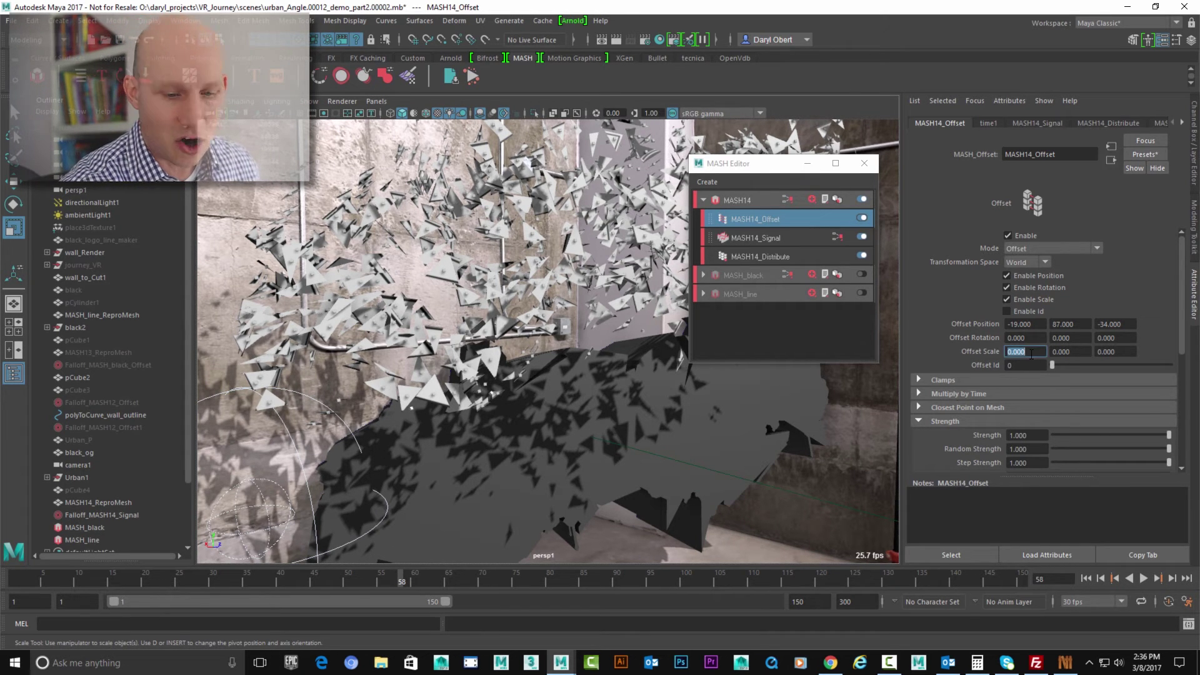
pyautogui.press('Tab')
pyautogui.write('-')
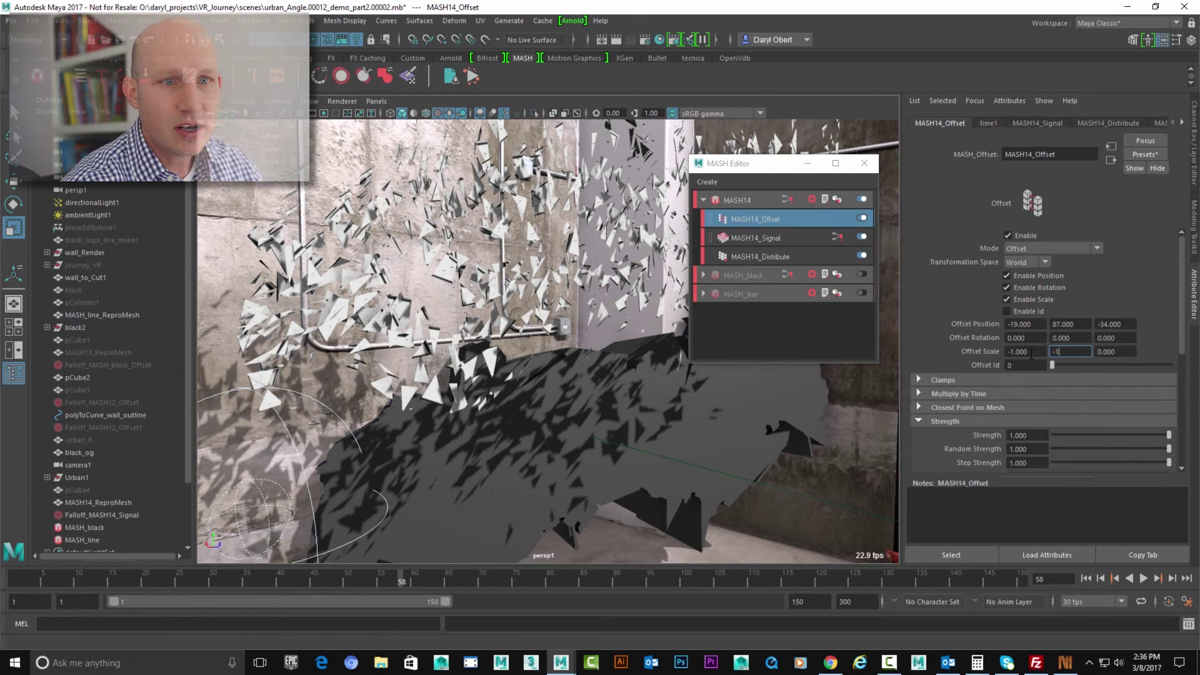
pyautogui.press('Tab')
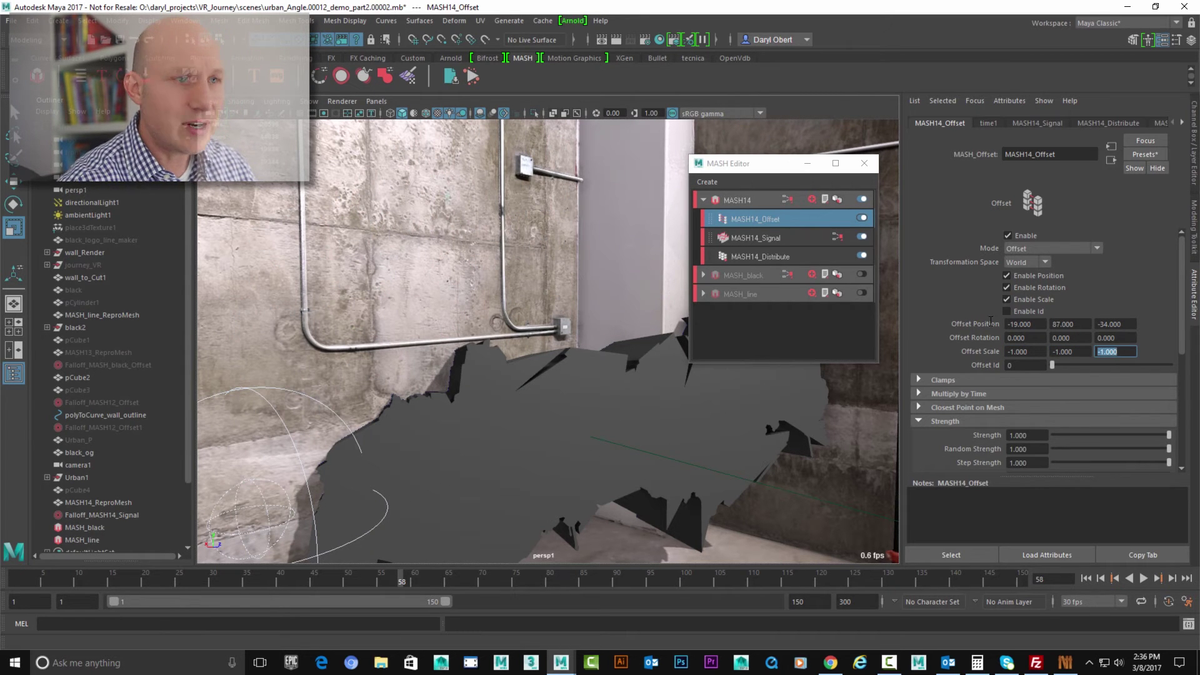
# Step: Assign the existing Falloff_MASH14_Signal to the Offset node as its falloff object
pyautogui.moveTo(1167, 436); pyautogui.dragTo(1190, 447)
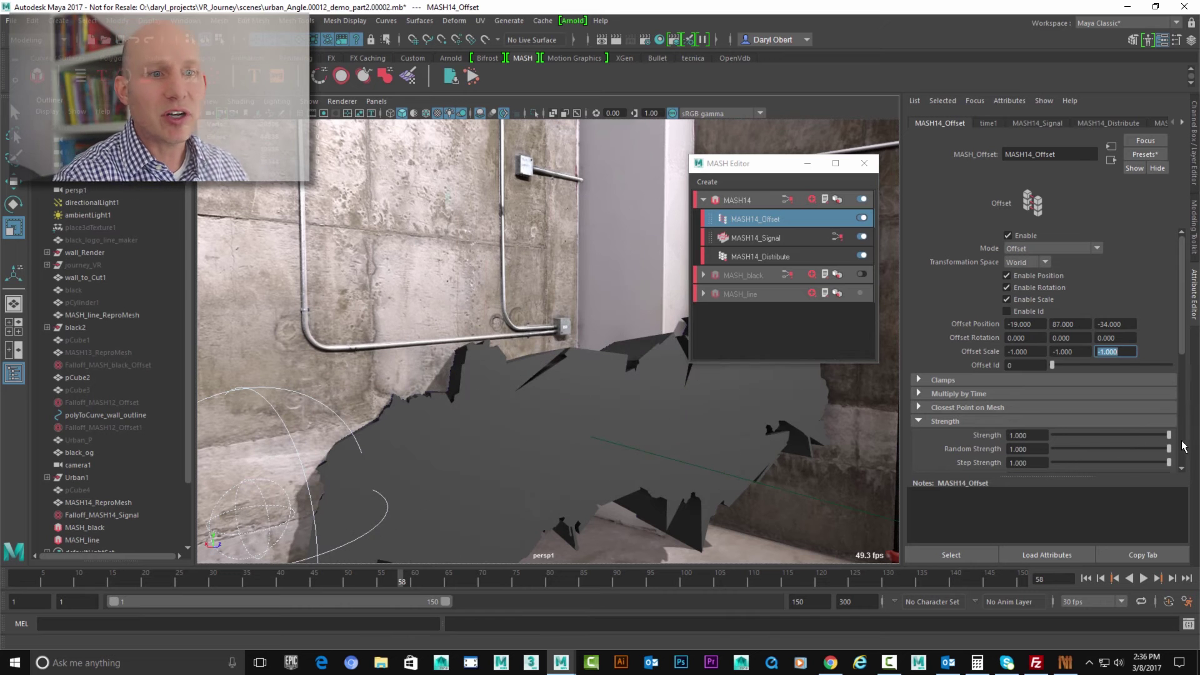
pyautogui.scroll(-5, 1181, 347)
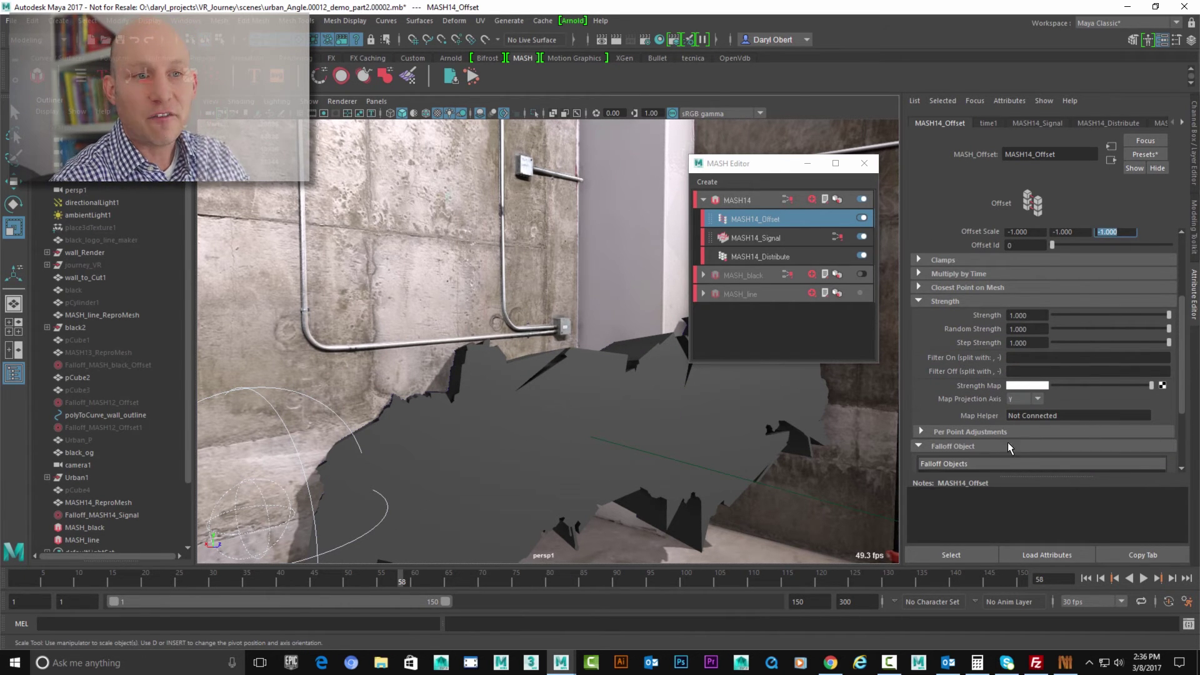
pyautogui.moveTo(1180, 373); pyautogui.dragTo(1181, 417)
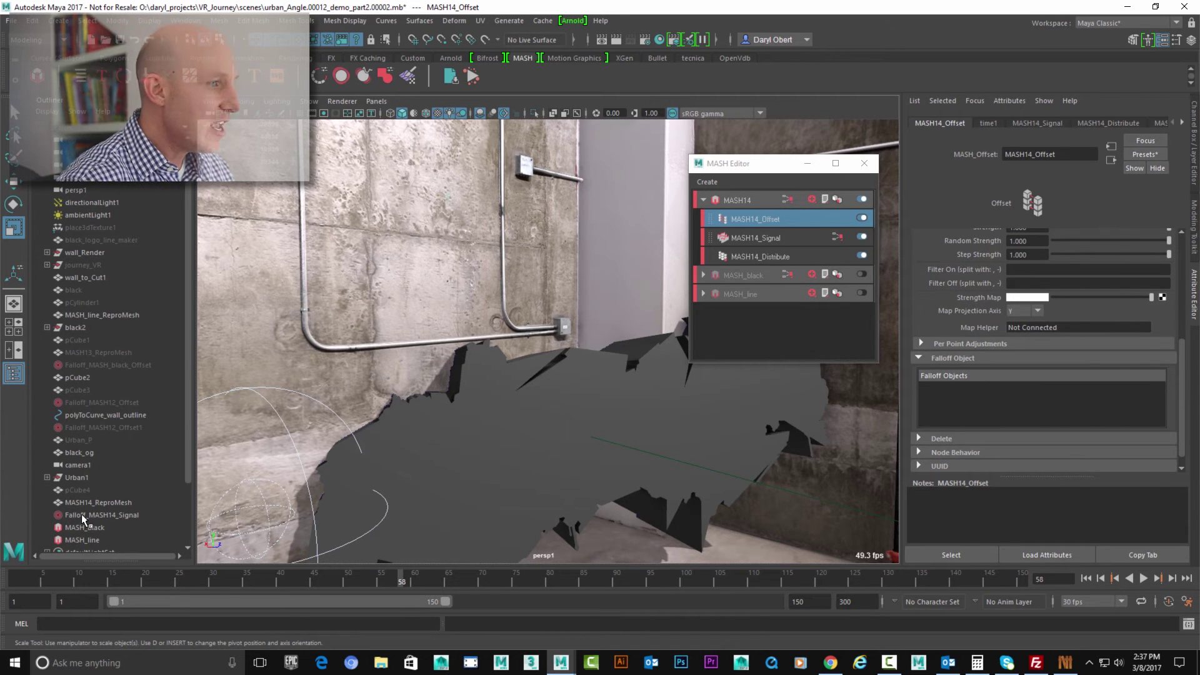
pyautogui.moveTo(84, 513); pyautogui.dragTo(1033, 504, button='middle')
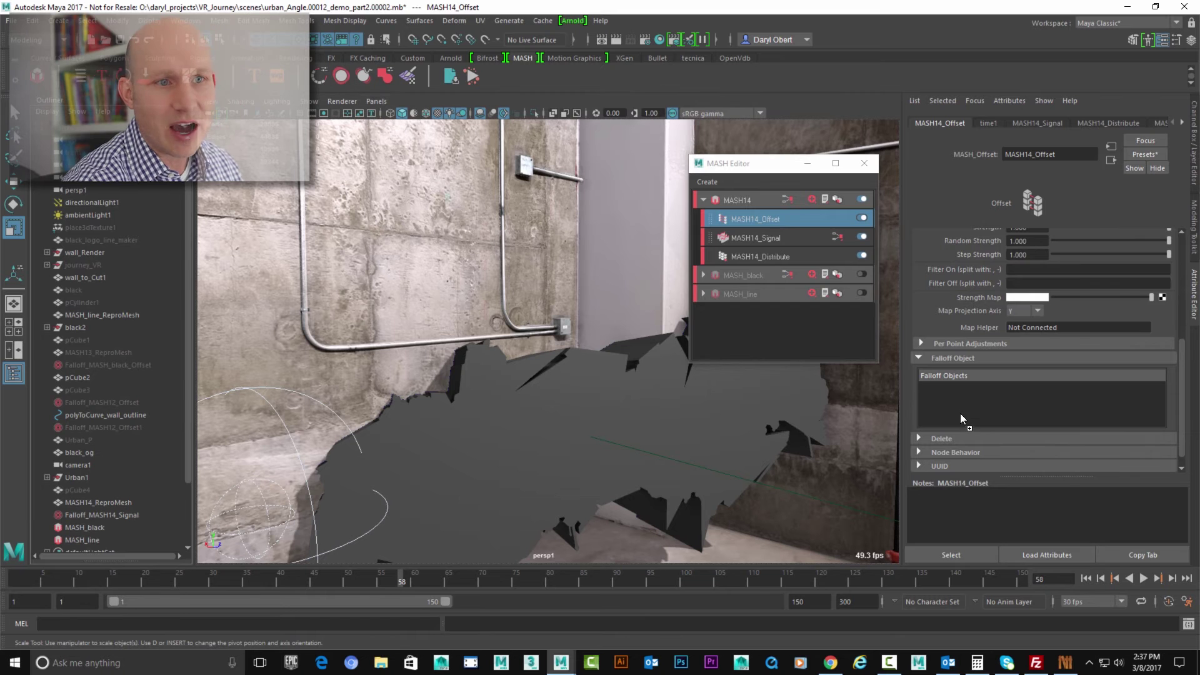
pyautogui.moveTo(962, 419); pyautogui.dragTo(963, 407, button='middle')
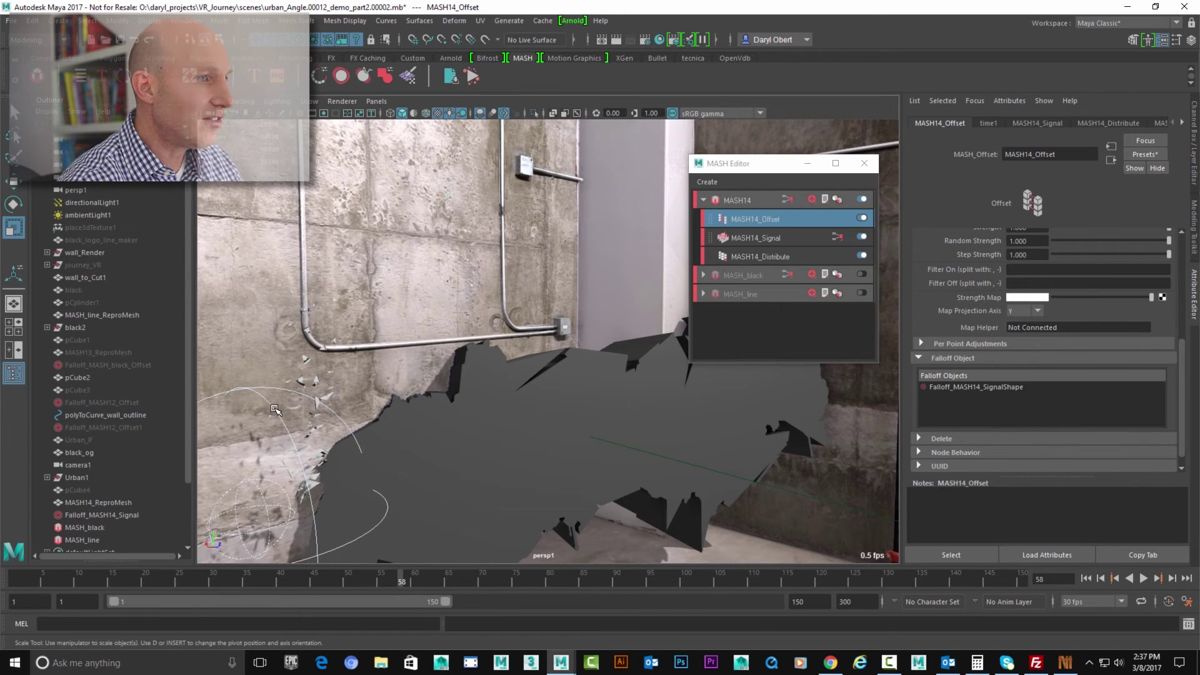
# Step: Select the shared Signal falloff sphere and scale it up until it covers the lettering
pyautogui.click(258, 419)
pyautogui.moveTo(280, 457); pyautogui.dragTo(682, 436)
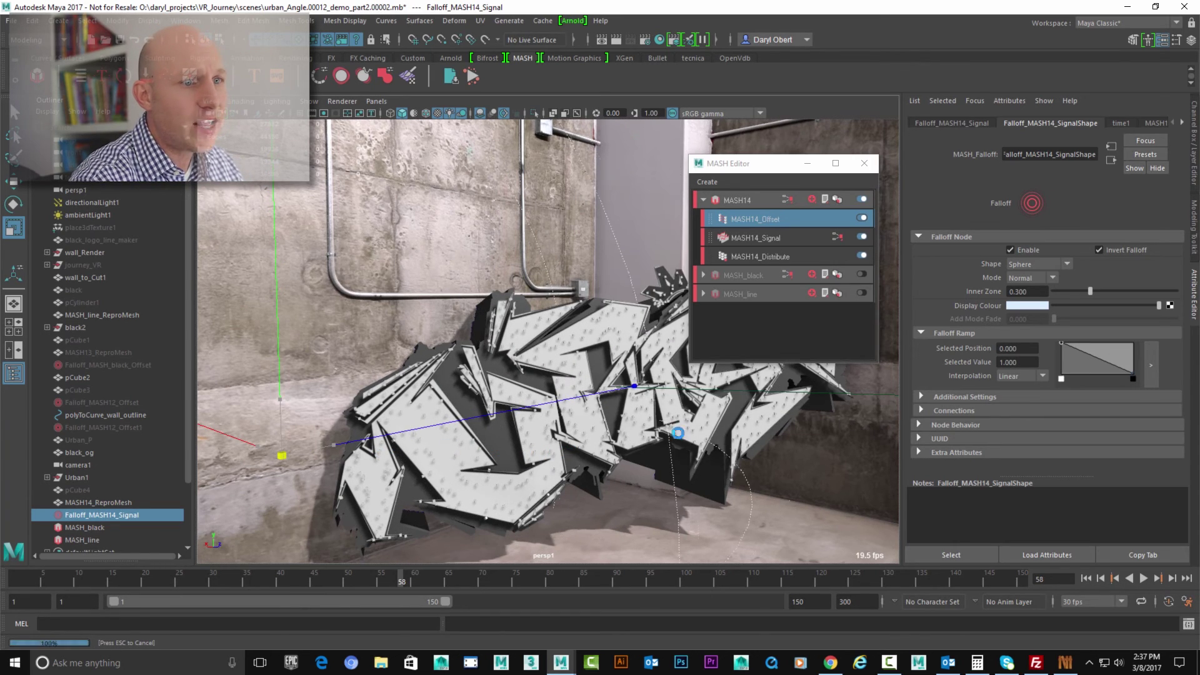
pyautogui.keyDown('alt'); pyautogui.moveTo(449, 410); pyautogui.dragTo(550, 375, button='right'); pyautogui.keyUp('alt')
pyautogui.keyDown('alt'); pyautogui.moveTo(550, 375); pyautogui.dragTo(490, 405, button='middle'); pyautogui.keyUp('alt')
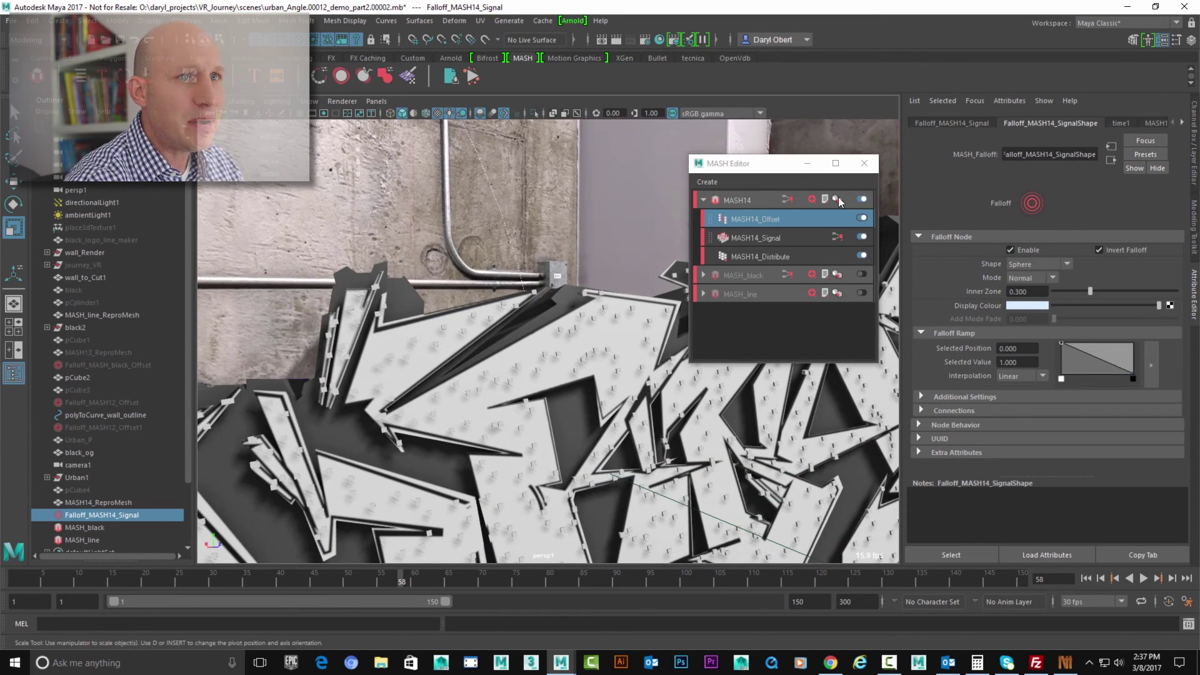
# Step: Close the MASH Editor, extrude the faces of the Urban1 lettering to give them thickness, and return to object selection
pyautogui.click(869, 165)
pyautogui.keyDown('alt'); pyautogui.moveTo(648, 370); pyautogui.dragTo(615, 433); pyautogui.keyUp('alt')
pyautogui.keyDown('alt'); pyautogui.moveTo(615, 434); pyautogui.dragTo(610, 368, button='right'); pyautogui.keyUp('alt')
pyautogui.click(603, 341)
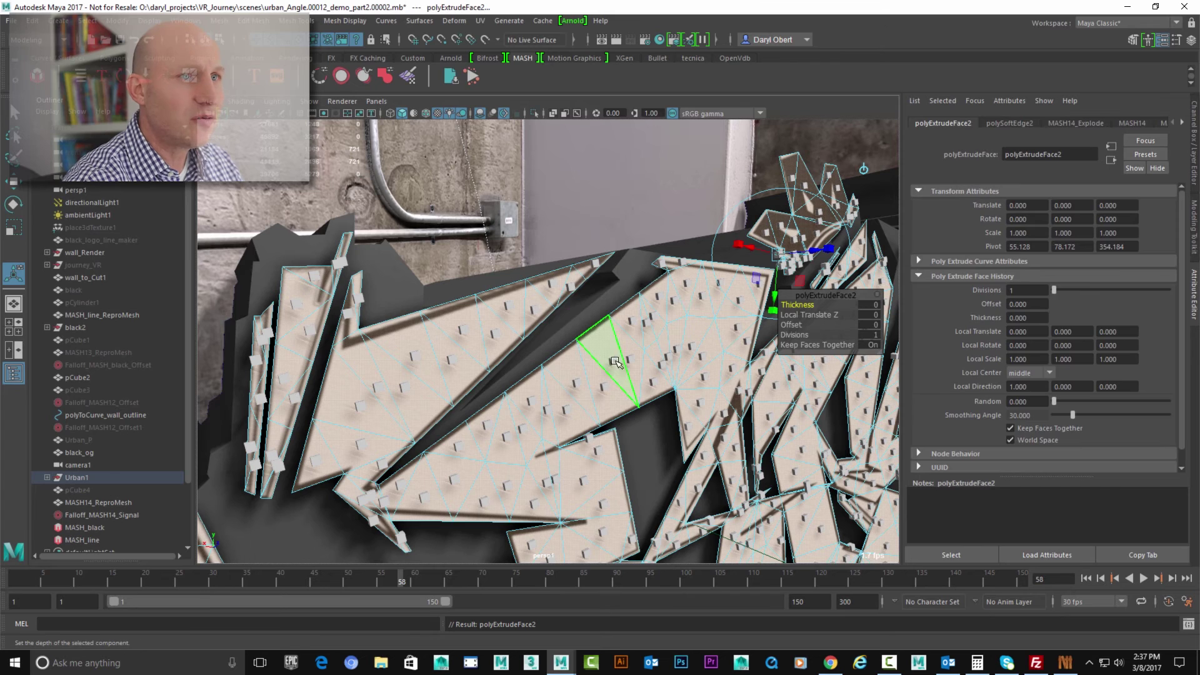
pyautogui.moveTo(818, 252); pyautogui.dragTo(670, 276)
pyautogui.moveTo(670, 275); pyautogui.dragTo(731, 258, button='right')
# Step: Reselect Falloff_MASH14_Signal and scale its sphere down until only the lettering's left end is assembled
pyautogui.click(85, 277)
pyautogui.press('f')
pyautogui.click(638, 490)
pyautogui.press('f')
pyautogui.keyDown('alt'); pyautogui.moveTo(633, 416); pyautogui.dragTo(635, 446, button='middle'); pyautogui.keyUp('alt')
pyautogui.keyDown('alt'); pyautogui.moveTo(579, 415); pyautogui.dragTo(650, 419, button='right'); pyautogui.keyUp('alt')
pyautogui.press('e')
pyautogui.press('r')
pyautogui.moveTo(681, 412)
pyautogui.mouseDown(button='middle')
pyautogui.moveTo(655, 412)
pyautogui.moveTo(666, 413)
pyautogui.mouseUp(button='middle')
pyautogui.keyDown('alt'); pyautogui.moveTo(568, 411); pyautogui.dragTo(565, 407, button='right'); pyautogui.keyUp('alt')
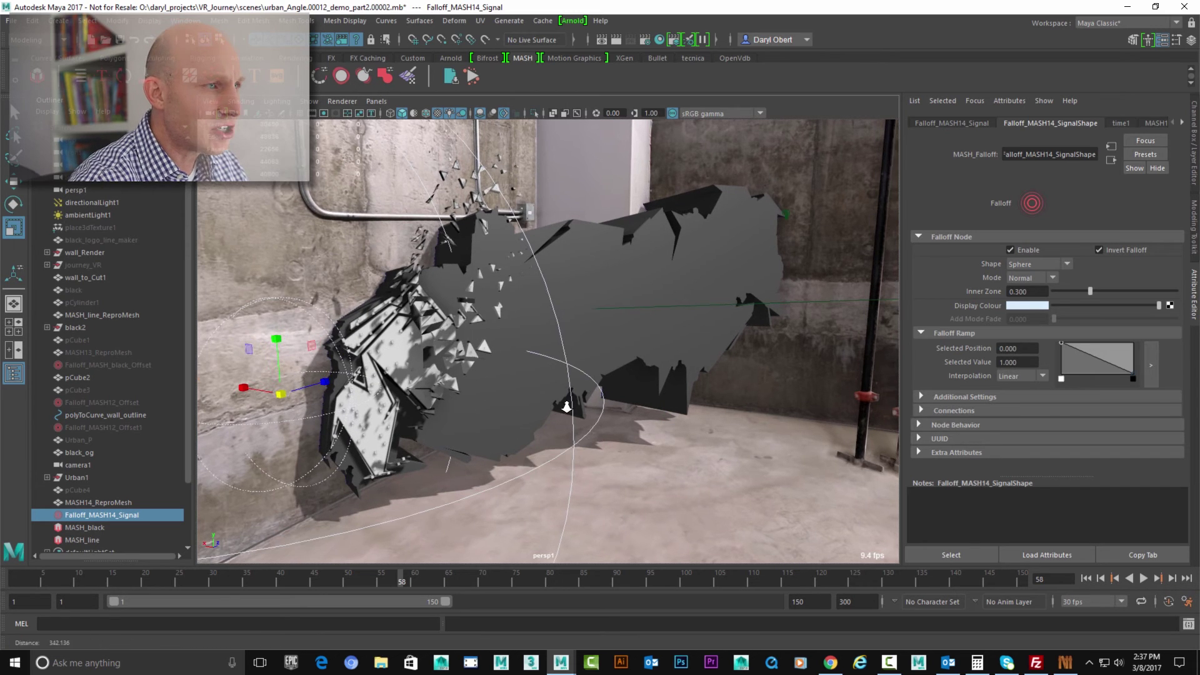
# Step: Scale the falloff sphere up from the left end to assemble the pieces progressively across the lettering
pyautogui.moveTo(279, 398); pyautogui.dragTo(316, 397)
pyautogui.keyDown('alt'); pyautogui.moveTo(317, 397); pyautogui.dragTo(706, 414, button='right'); pyautogui.keyUp('alt')
pyautogui.keyDown('alt'); pyautogui.moveTo(624, 370); pyautogui.dragTo(269, 399, button='right'); pyautogui.keyUp('alt')
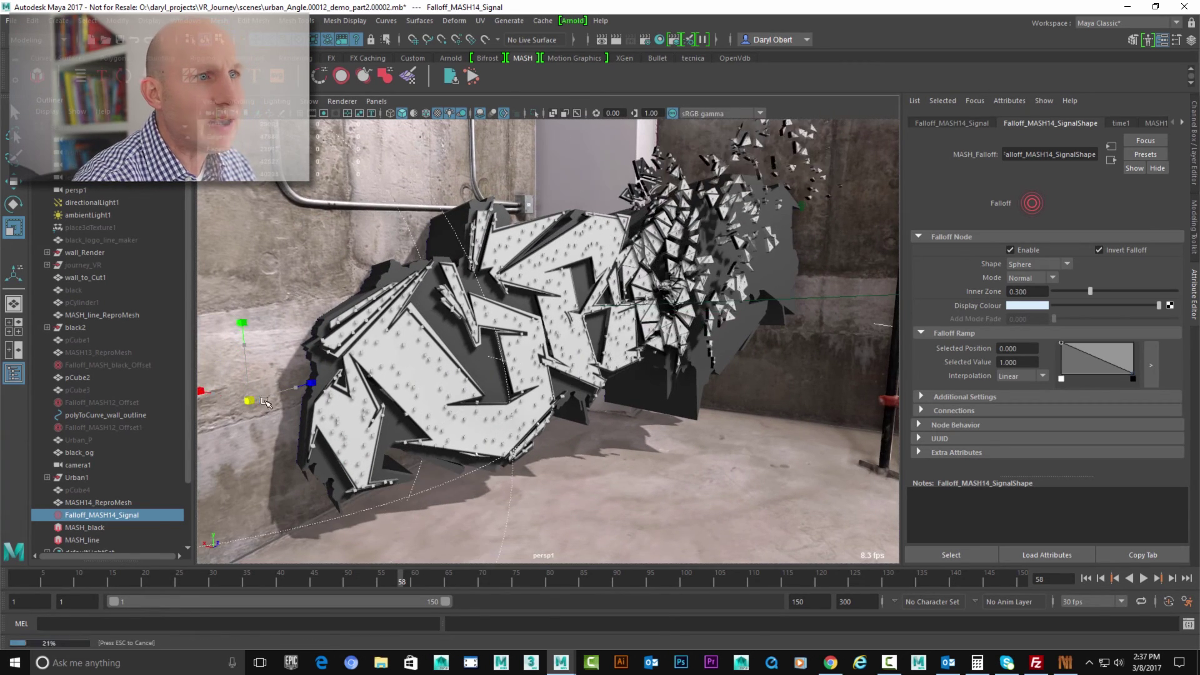
pyautogui.moveTo(272, 400); pyautogui.dragTo(280, 399)
pyautogui.keyDown('alt'); pyautogui.moveTo(590, 393); pyautogui.dragTo(654, 424, button='right'); pyautogui.keyUp('alt')
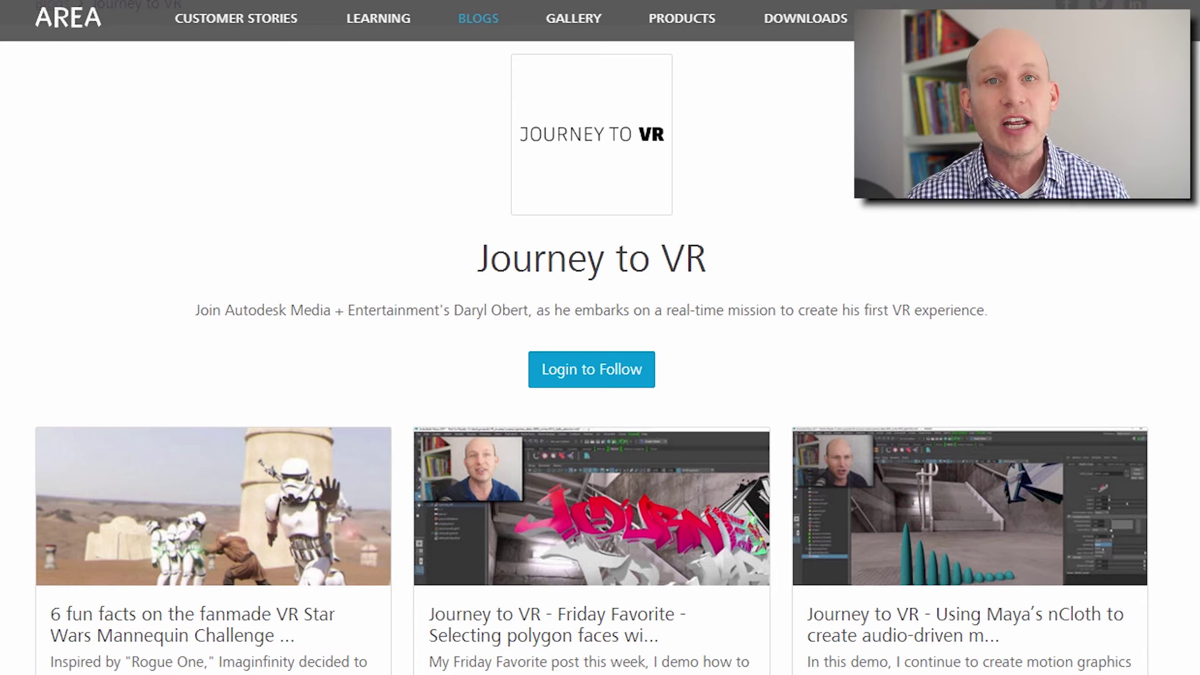
# Step: Switch to the AREA website and browse the Journey to VR blog's list of posts
pyautogui.scroll(-3, 600, 375)
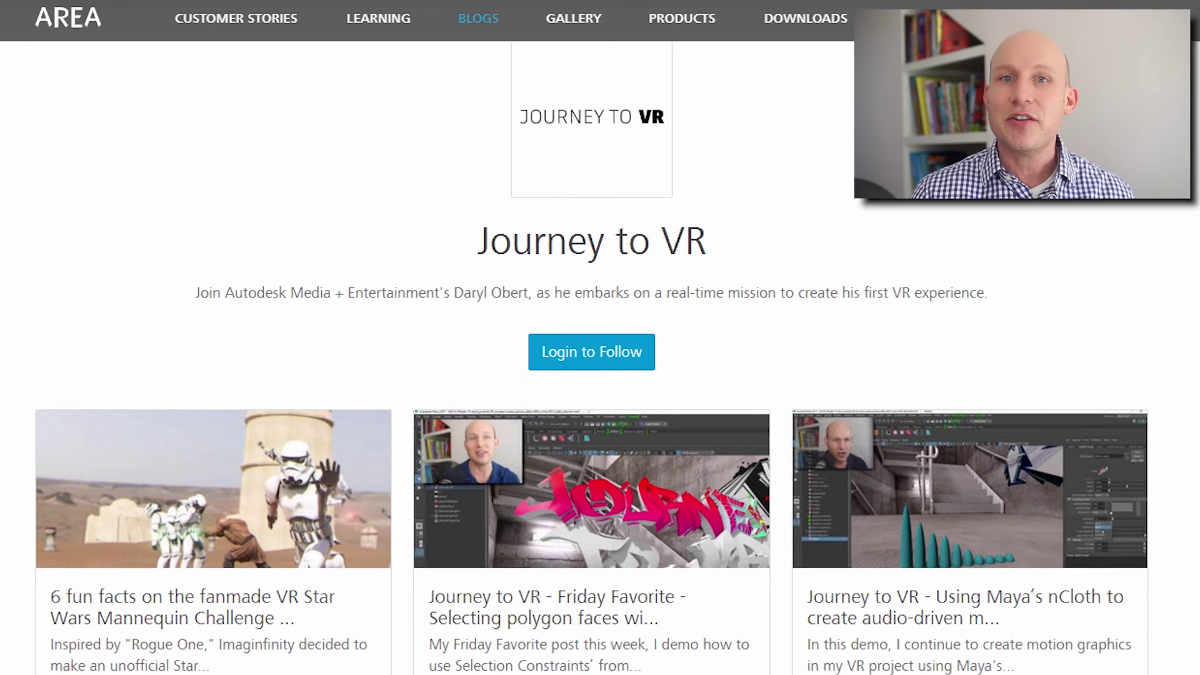
pyautogui.scroll(-4, 600, 375)
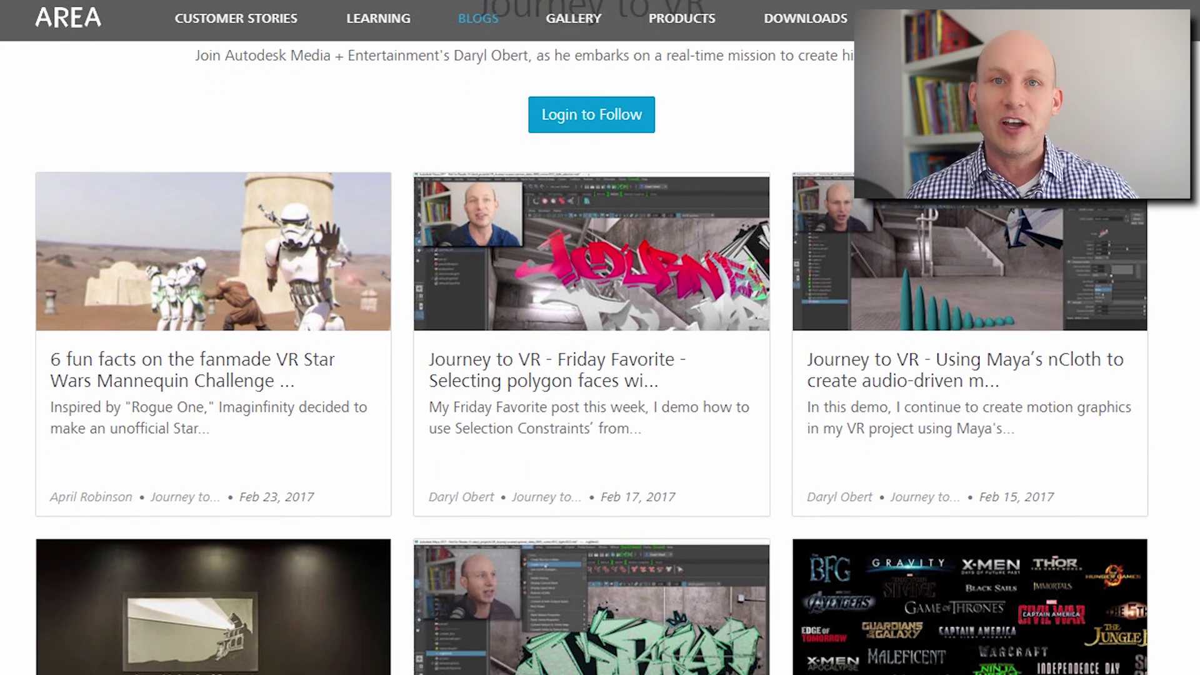
pyautogui.scroll(-1, 600, 375)
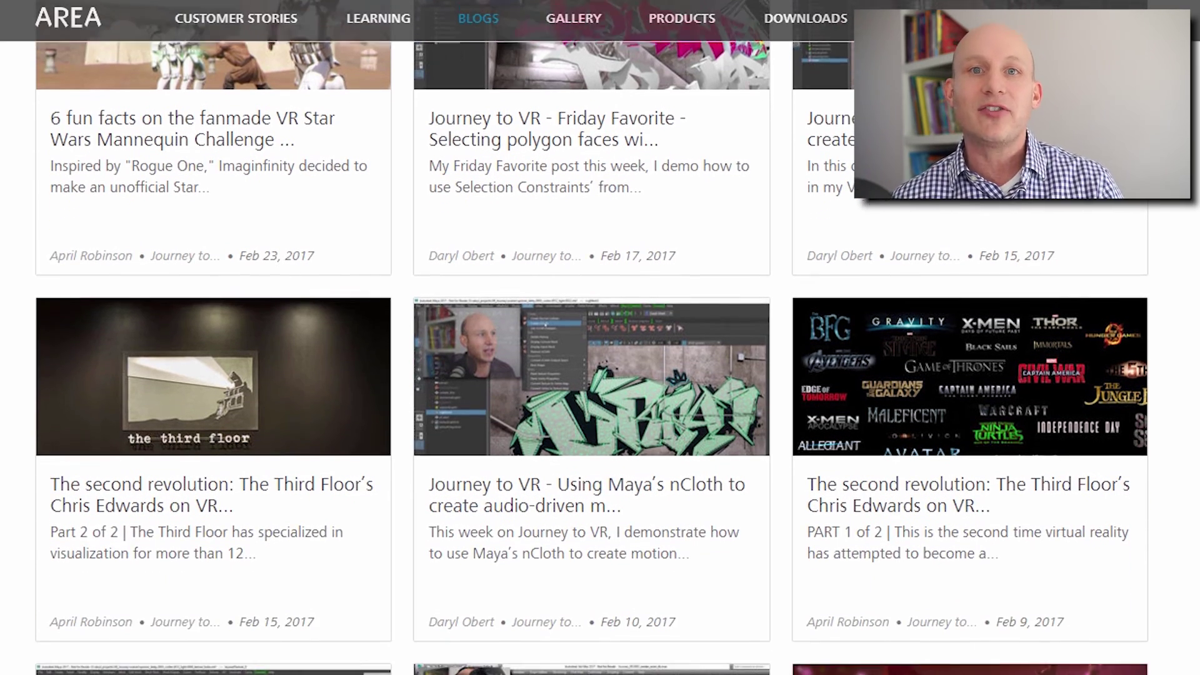